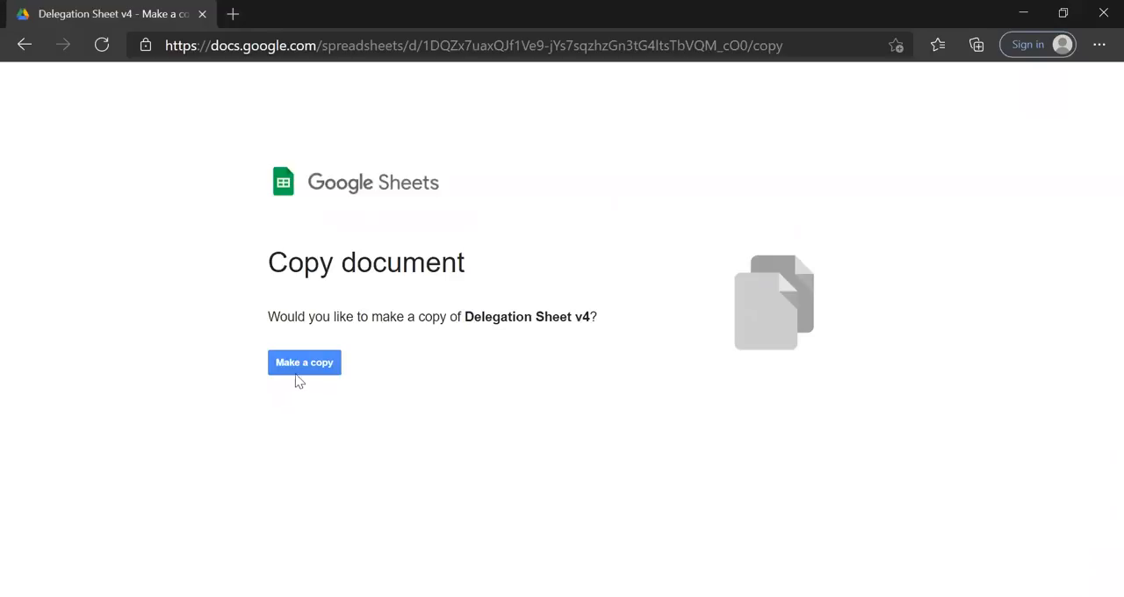
Make a copy of Delegation Sheet v4 and install its add-on script from the Setup Sheet, granting the required authorization.
left_click(319, 370)
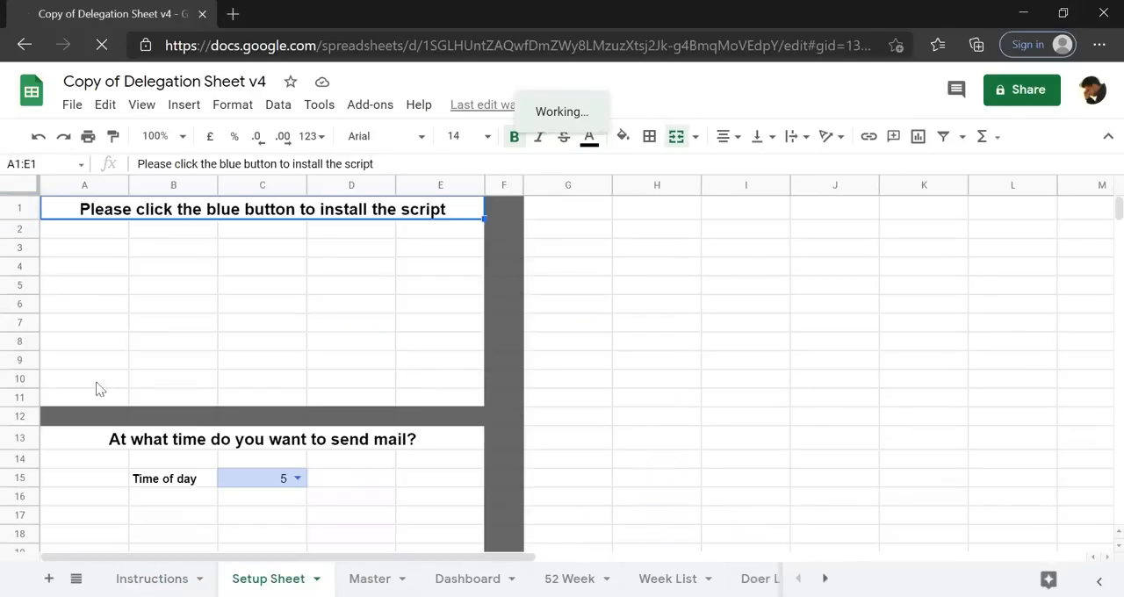
left_click(292, 344)
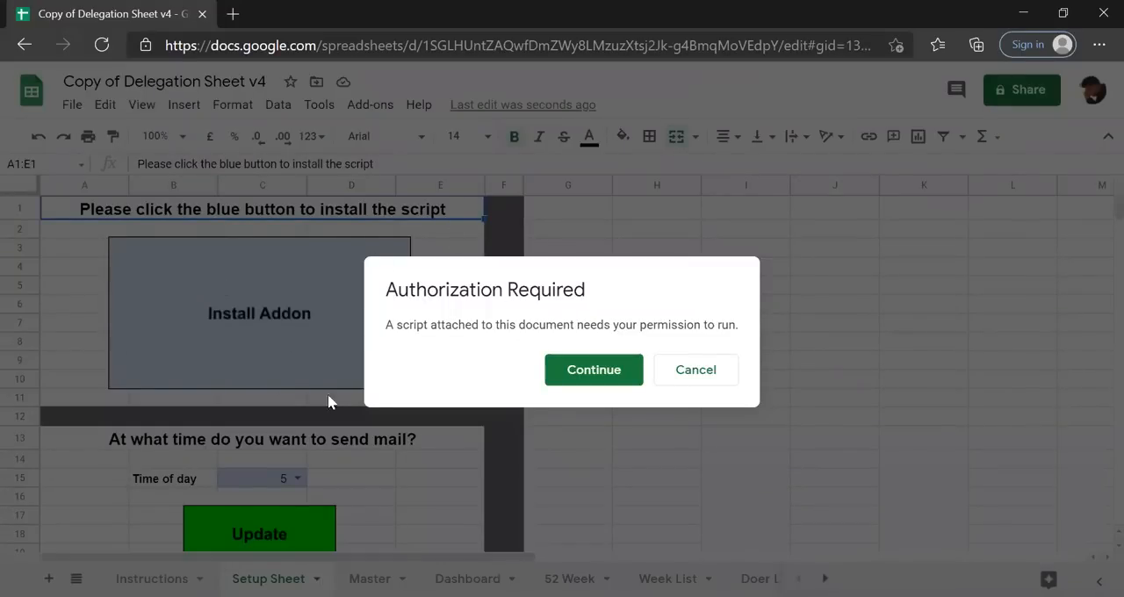
left_click(592, 376)
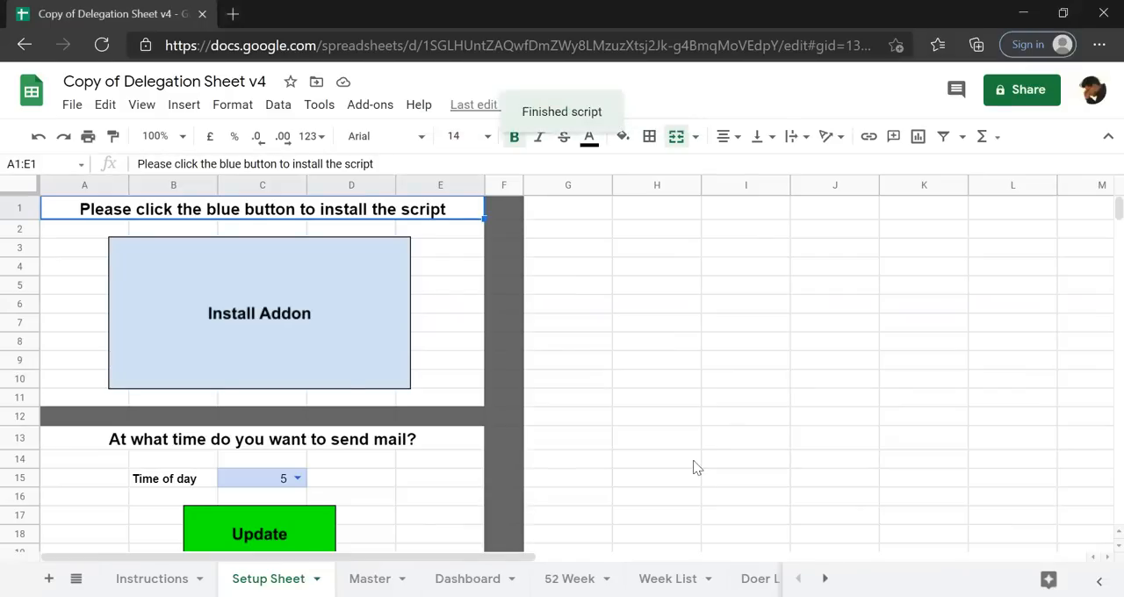
left_click(568, 378)
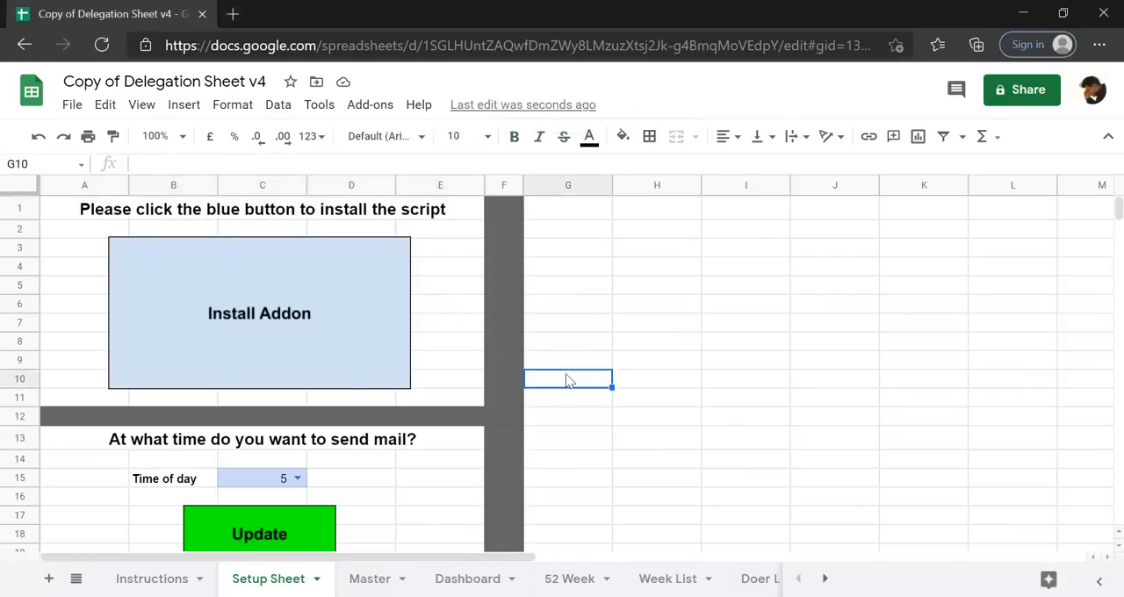
Set the time of day for sending mail to 11 on the Setup Sheet and apply the update.
scroll(566, 380, "down", 1)
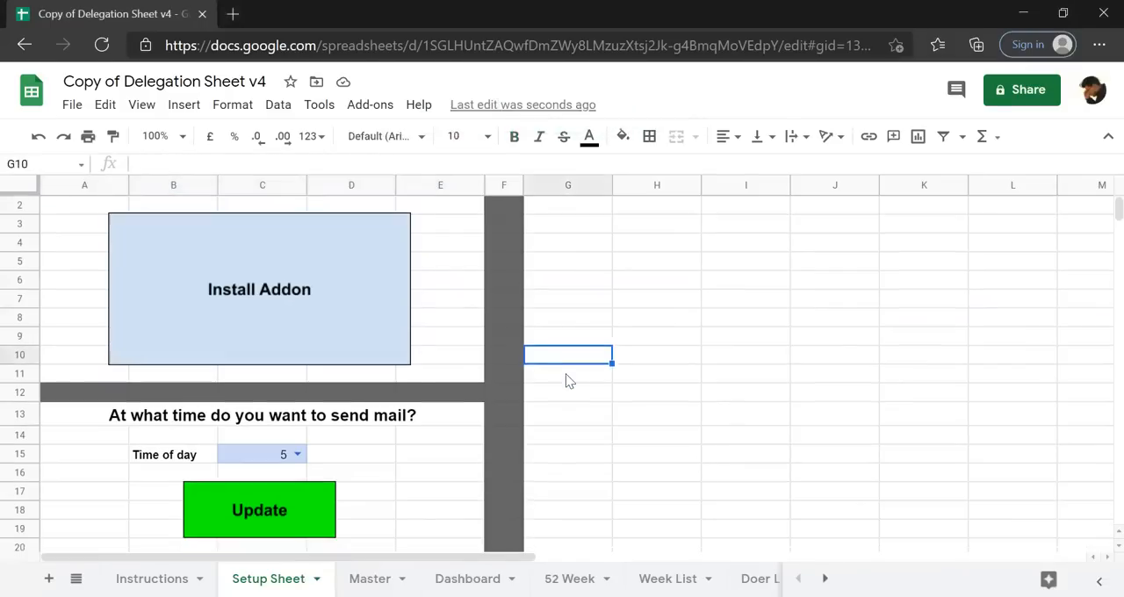
left_click(300, 455)
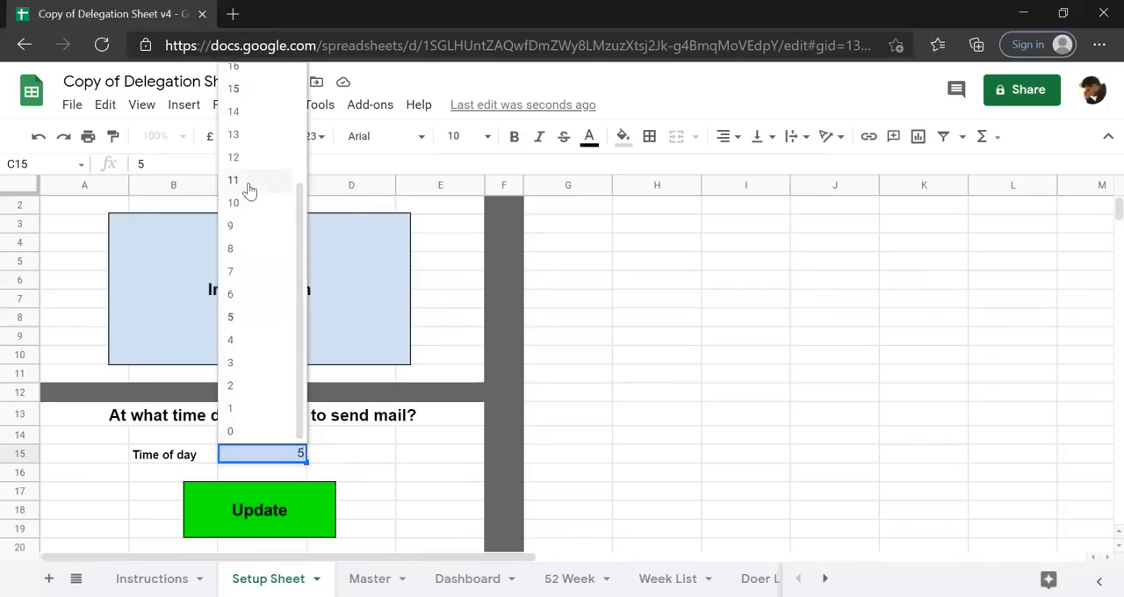
left_click(248, 185)
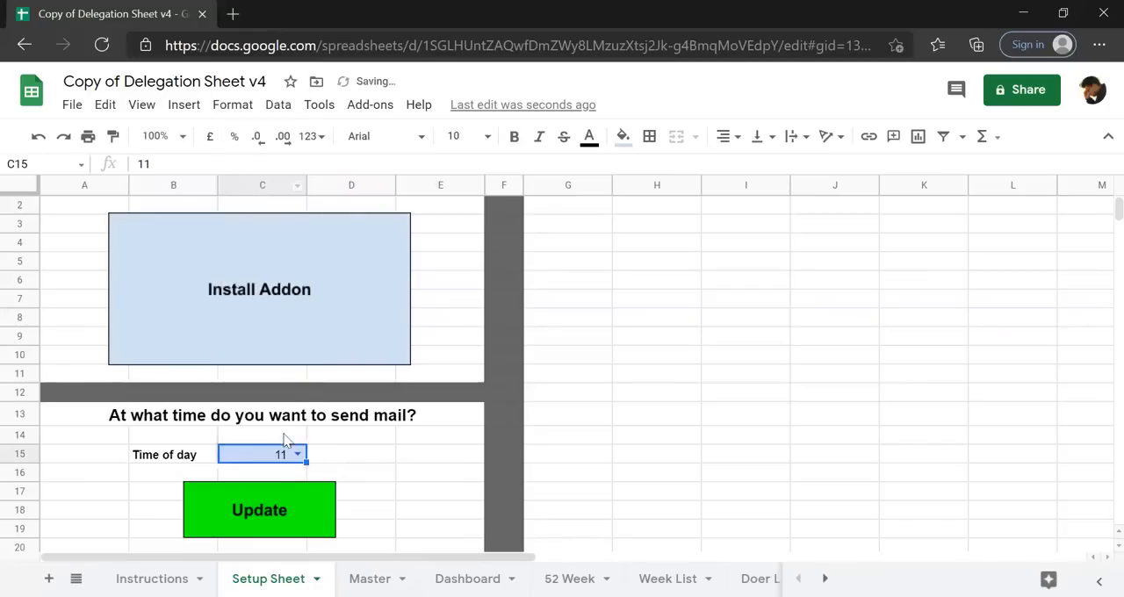
left_click(243, 512)
Examine the names and e-mail addresses listed on the Doer List sheet.
left_click(757, 579)
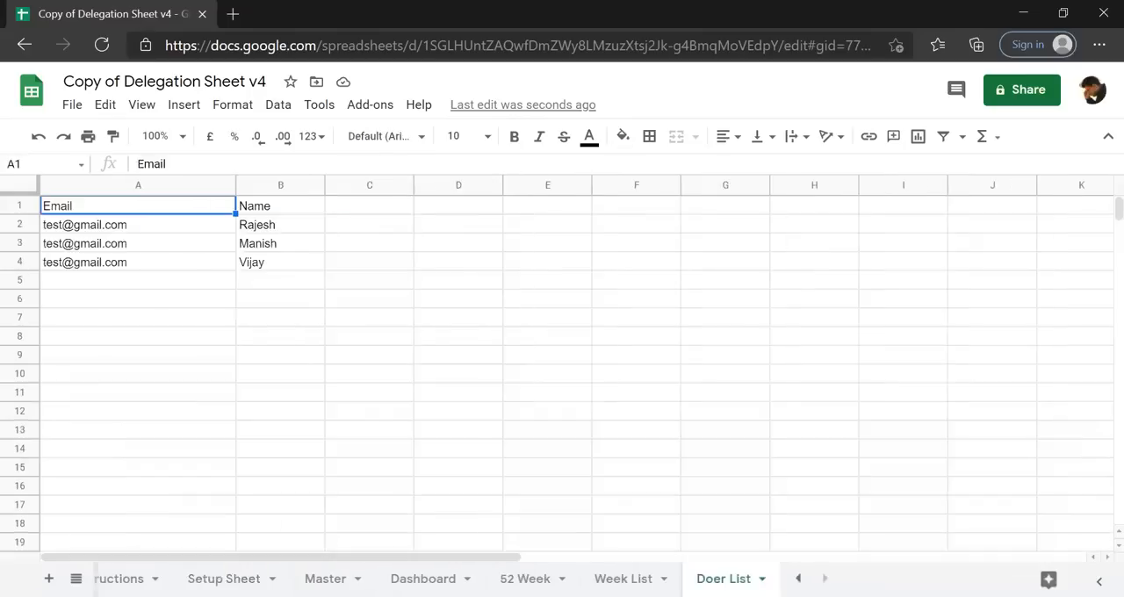
left_click(260, 231)
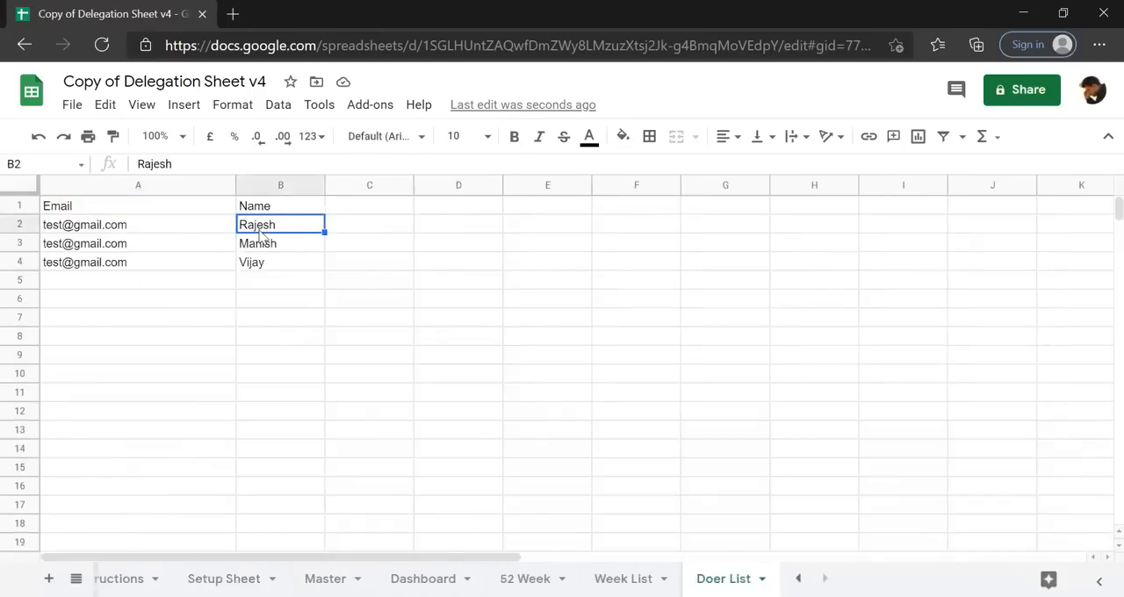
key("shift+Down")
key("shift+Down")
key("shift+Down")
key("shift+Down")
key("shift+Down")
key("Left")
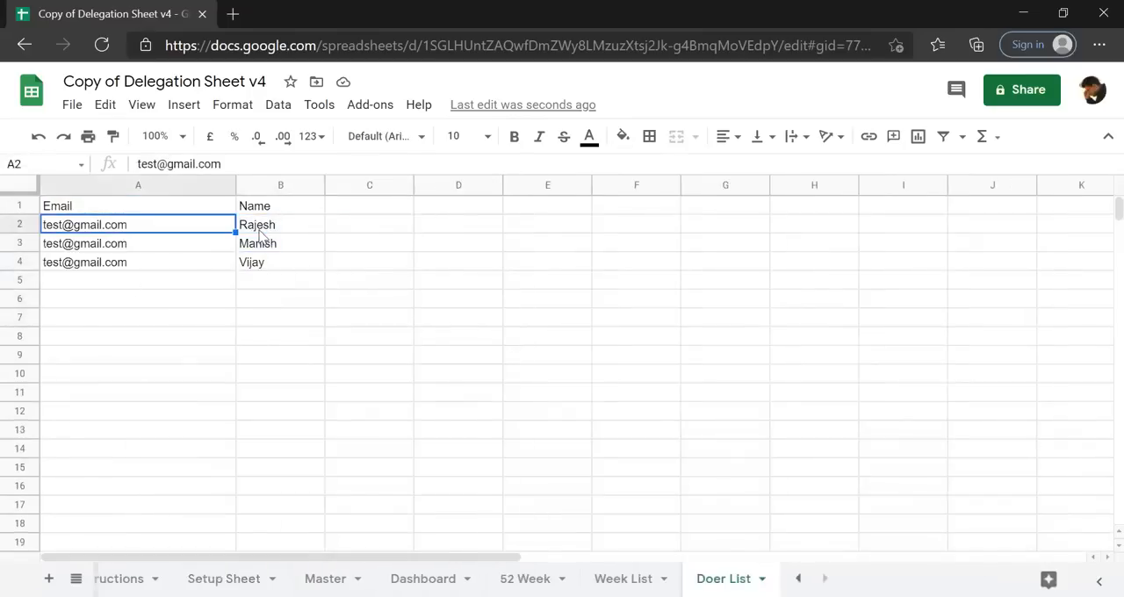
key("shift+Down")
key("shift+Down")
key("shift+Down")
key("shift+Down")
key("shift+Down")
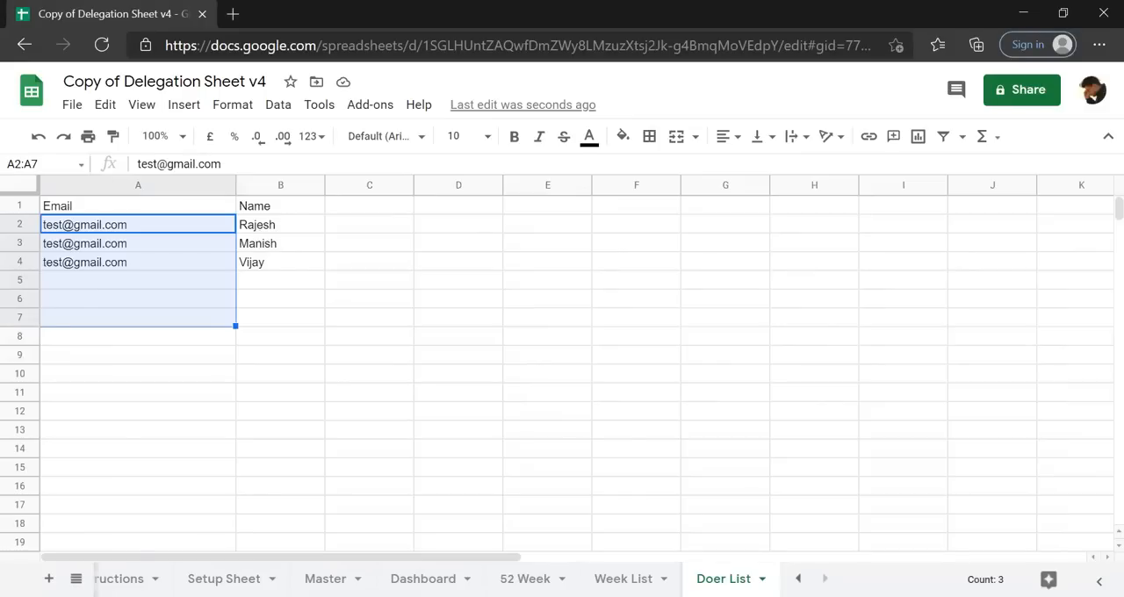
Set the start date of week 1 in B2 of the Week List sheet to 14/2/2021.
left_click(623, 579)
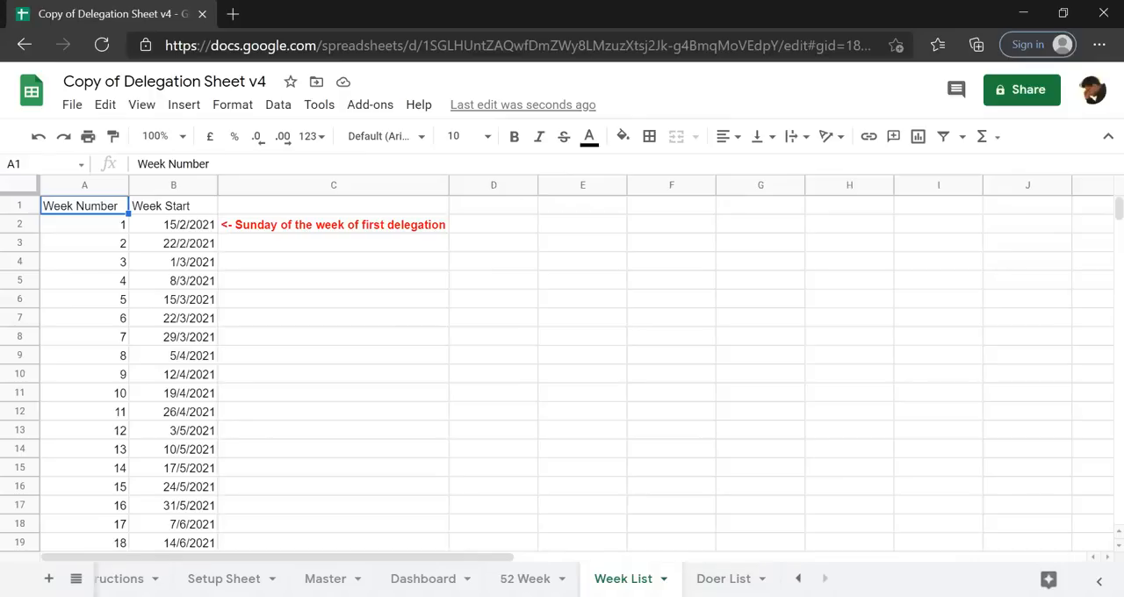
left_click(187, 230)
left_click(151, 162)
key("BackSpace")
type("4")
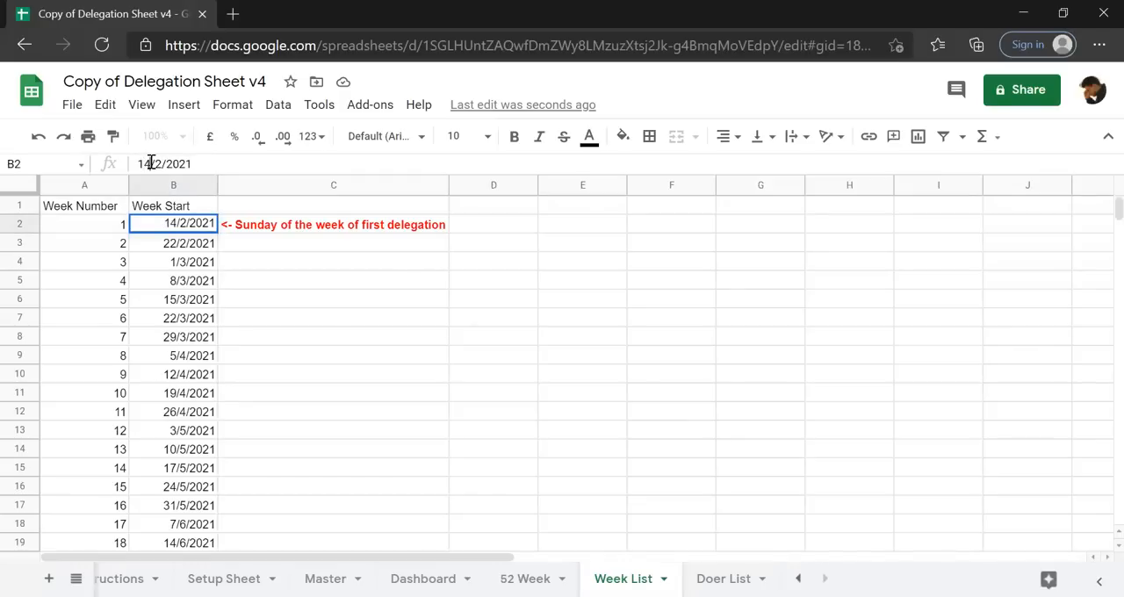
key("Return")
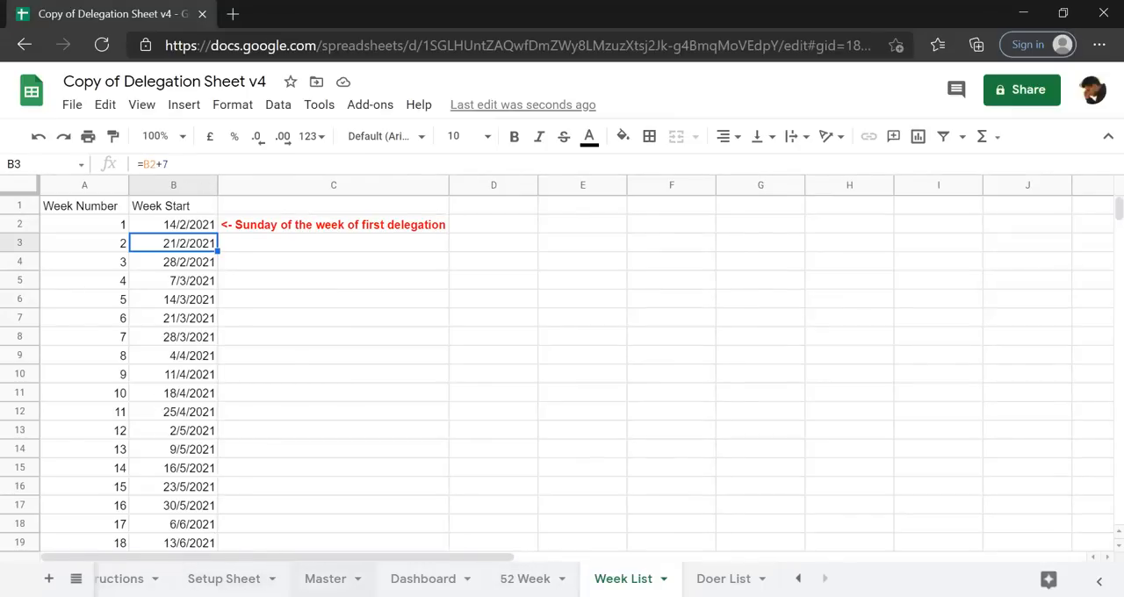
Assign the first listed doer as the name in row 2 of the Master sheet.
left_click(325, 579)
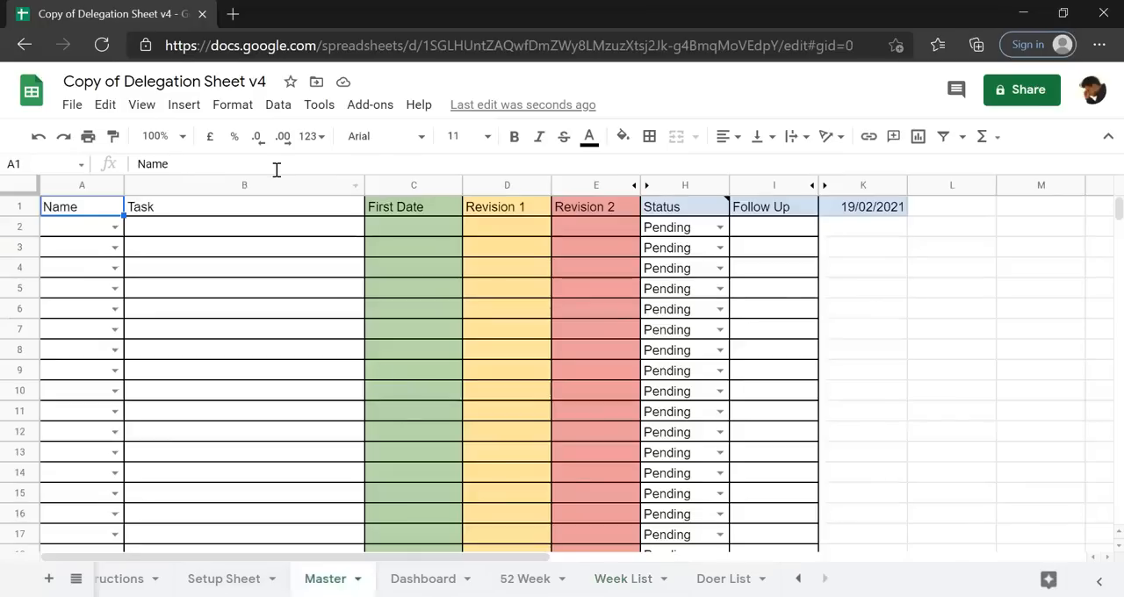
left_click(167, 247)
left_click(120, 230)
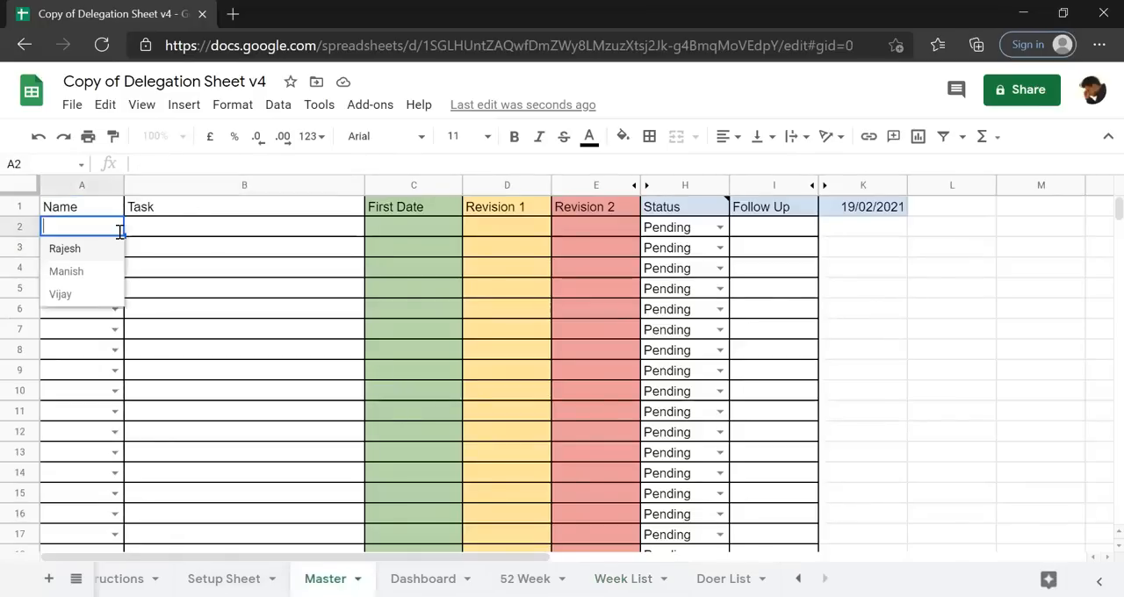
left_click(69, 253)
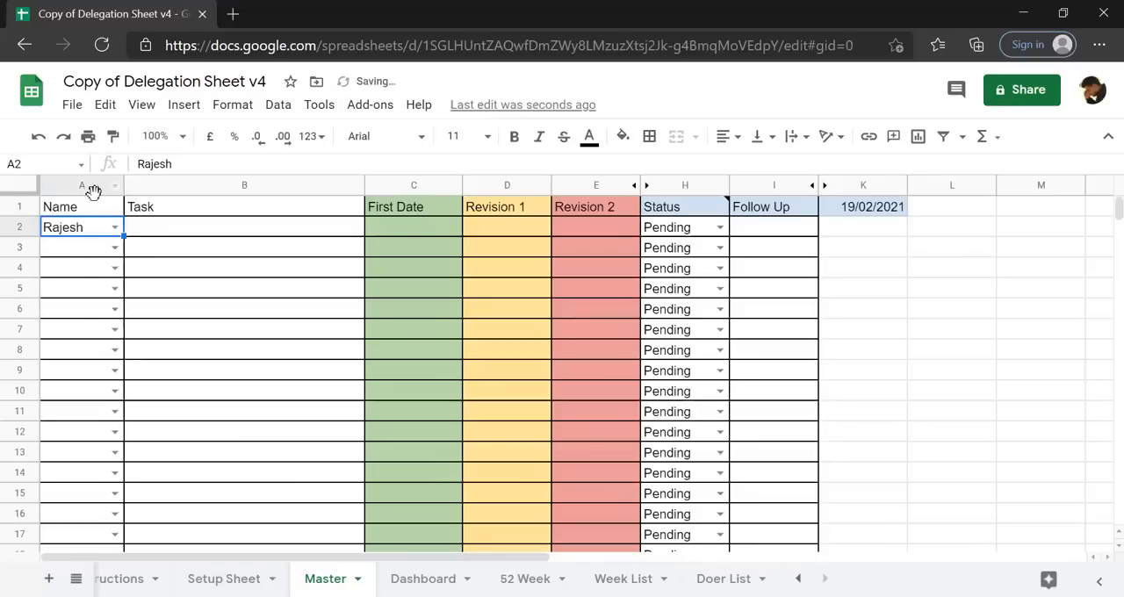
left_click(115, 227)
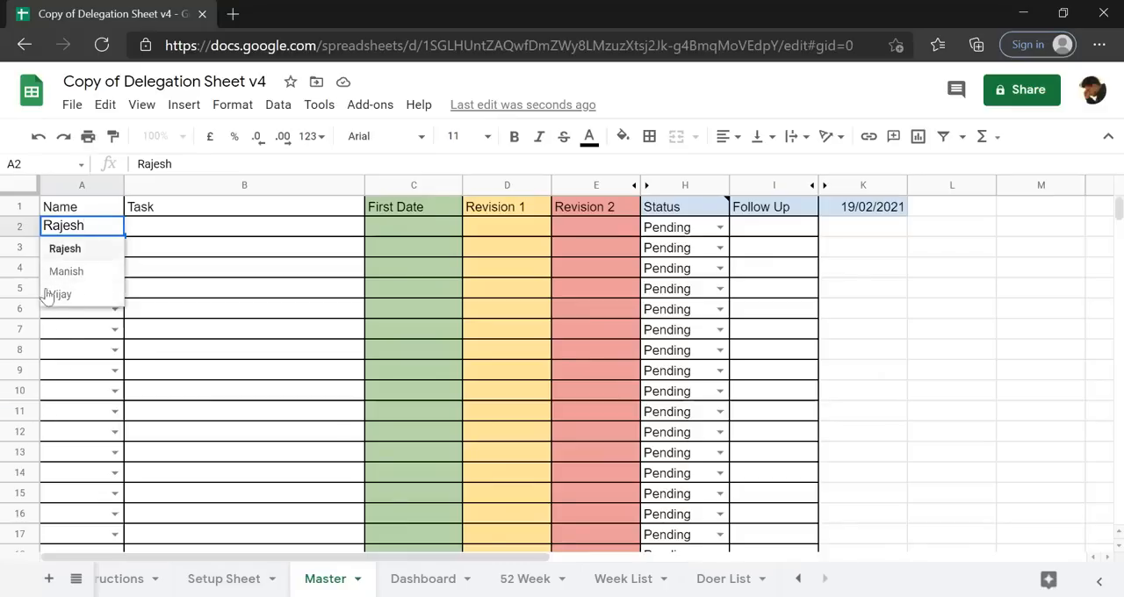
left_click(246, 303)
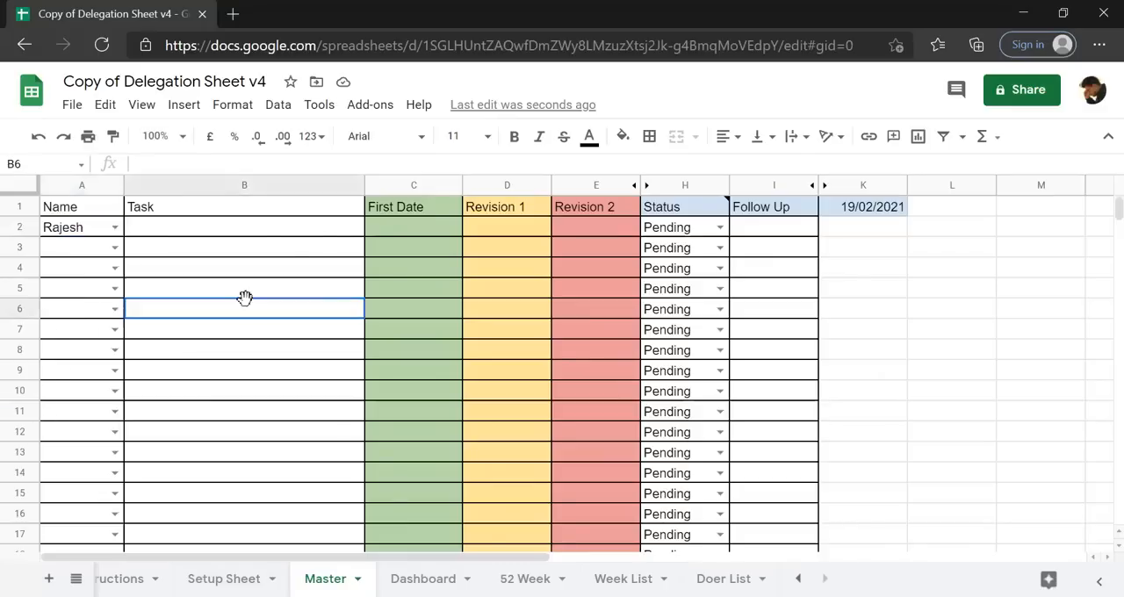
Enter DEMO TASK1 as the task in row 2.
left_click(226, 232)
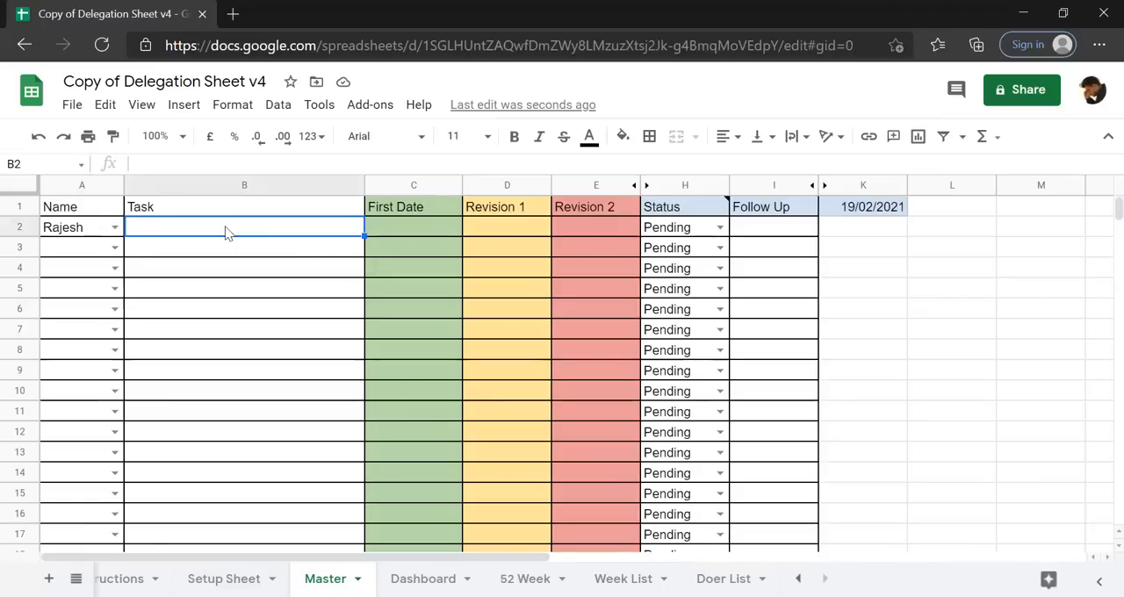
type("DEMO NTAS")
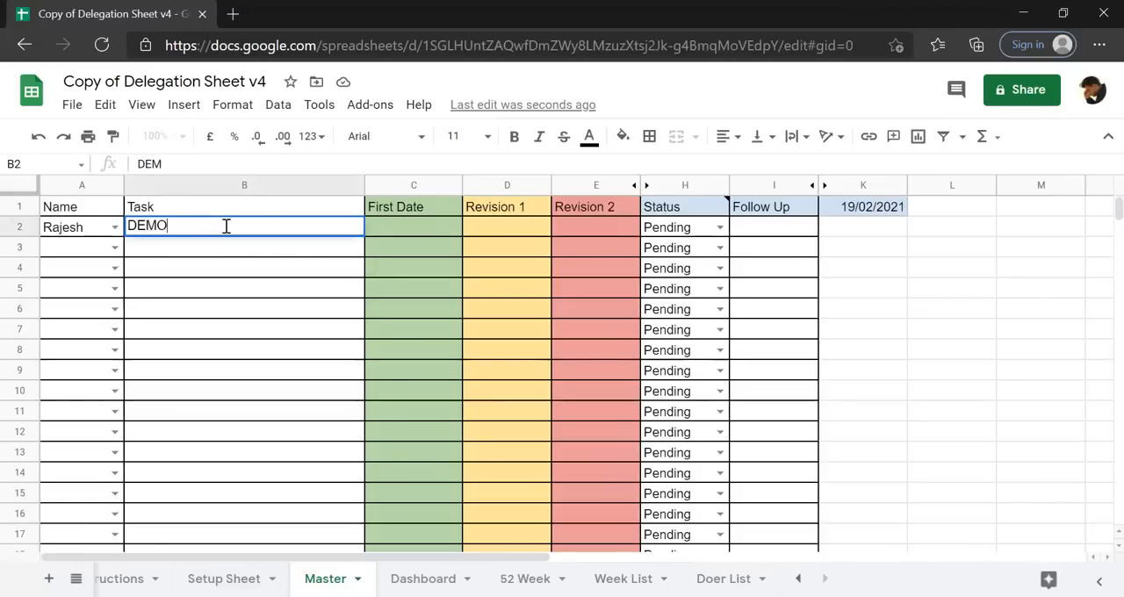
key("BackSpace")
key("BackSpace")
key("BackSpace")
key("BackSpace")
type("TASK1")
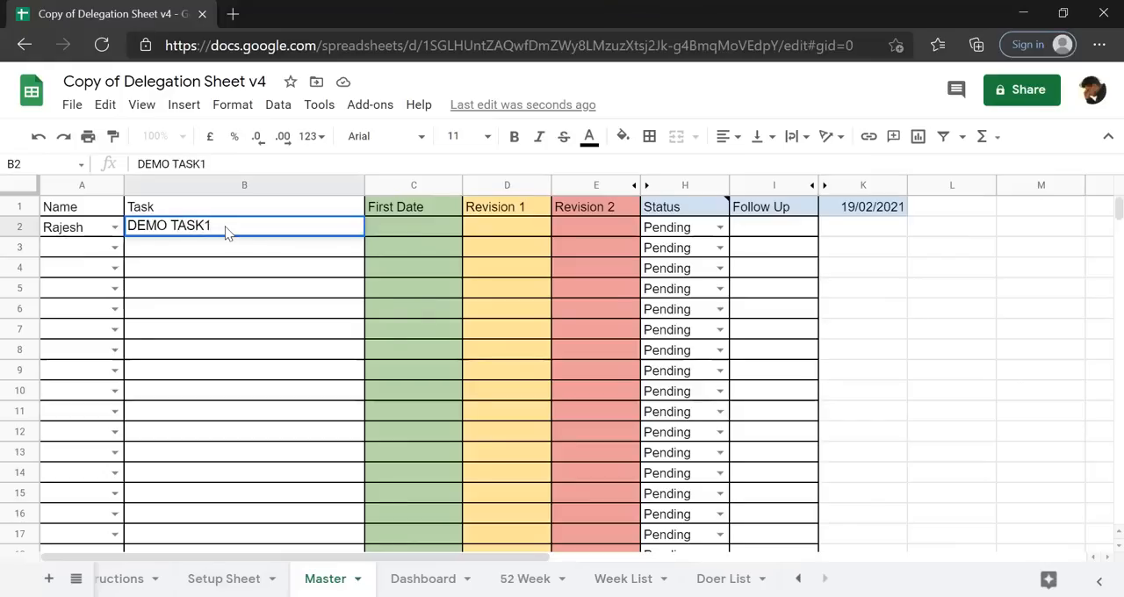
key("Return")
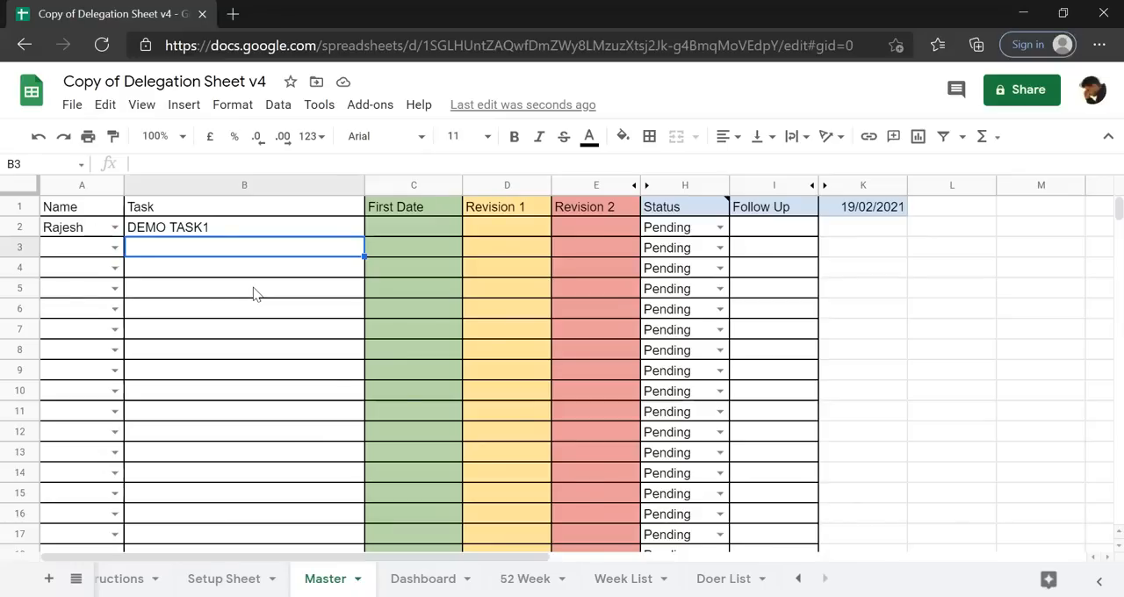
Enter 23/2/2021 as the First Date for DEMO TASK1 in C2.
left_click(422, 229)
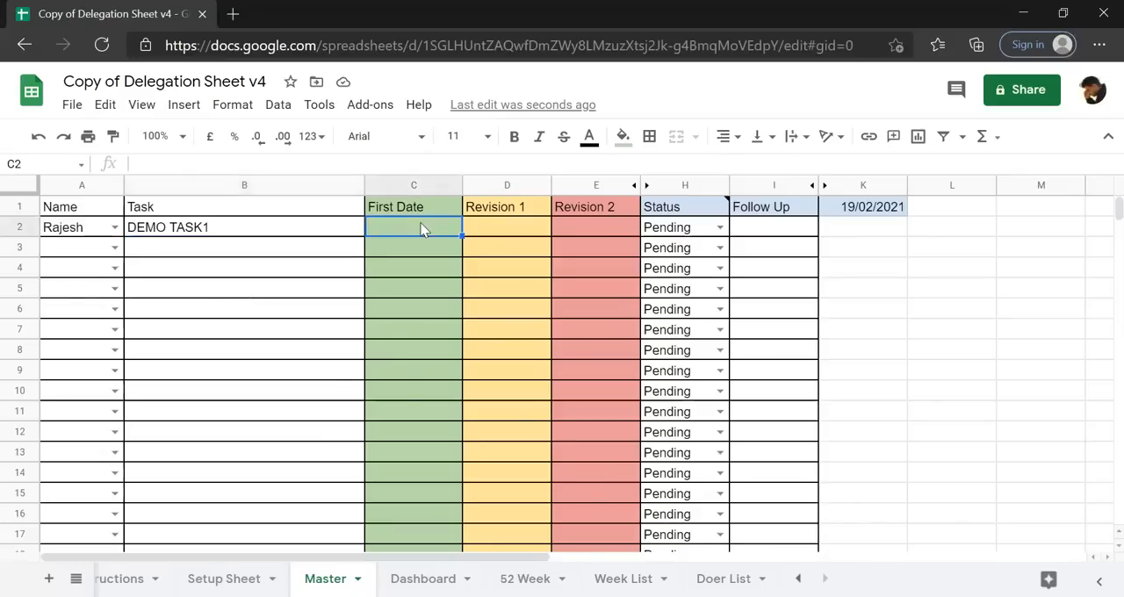
type("23/2/2021")
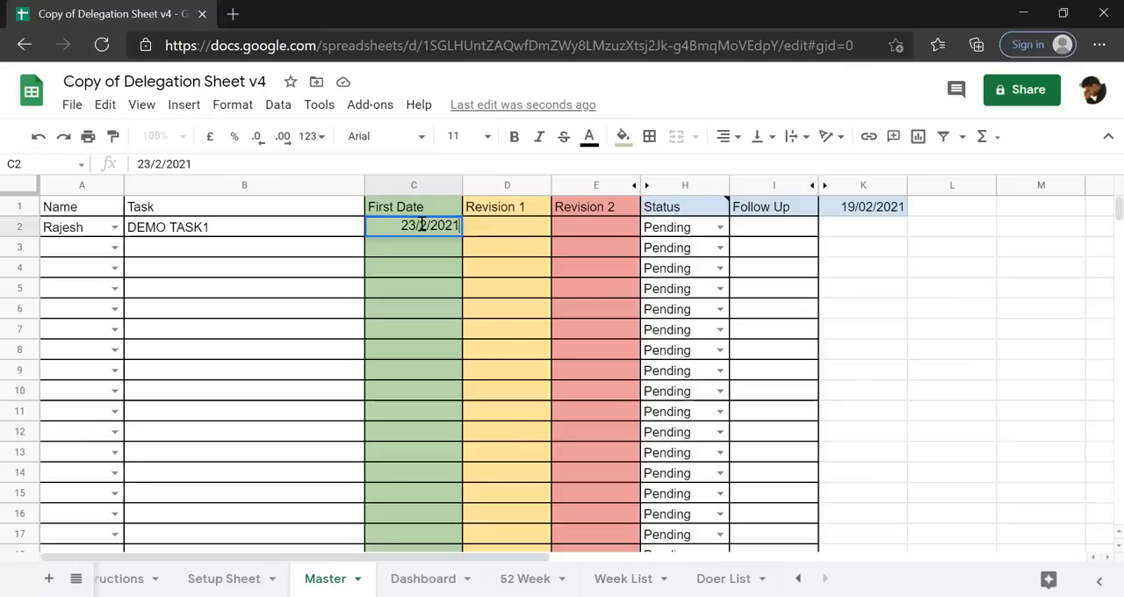
key("Return")
left_click(422, 226)
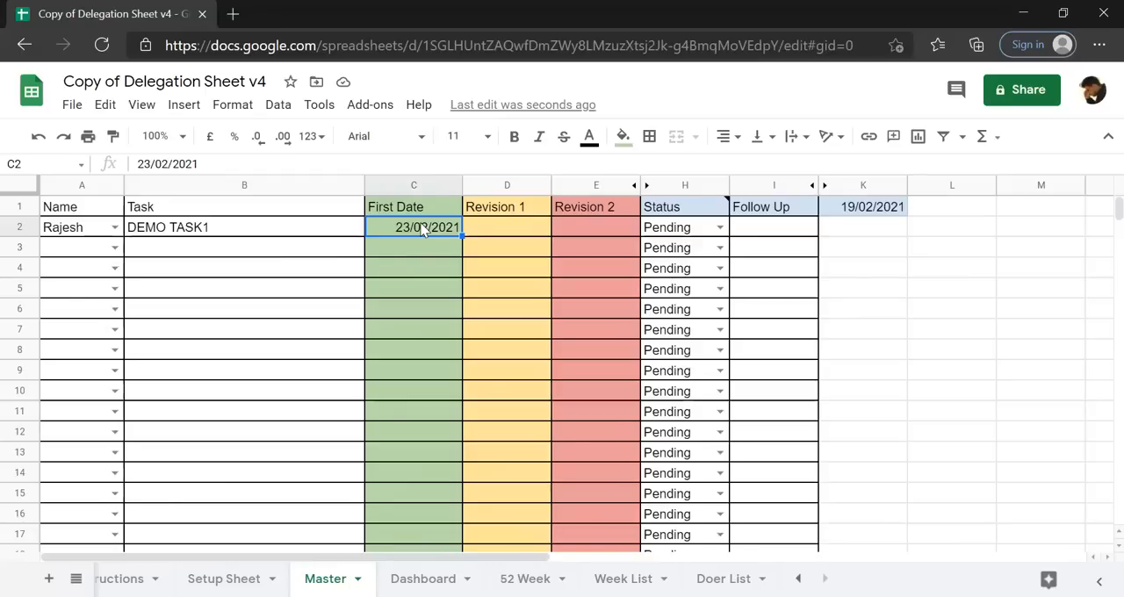
Review the mail sending time on the Setup Sheet alongside the task's First Date on the Master sheet.
left_click(235, 578)
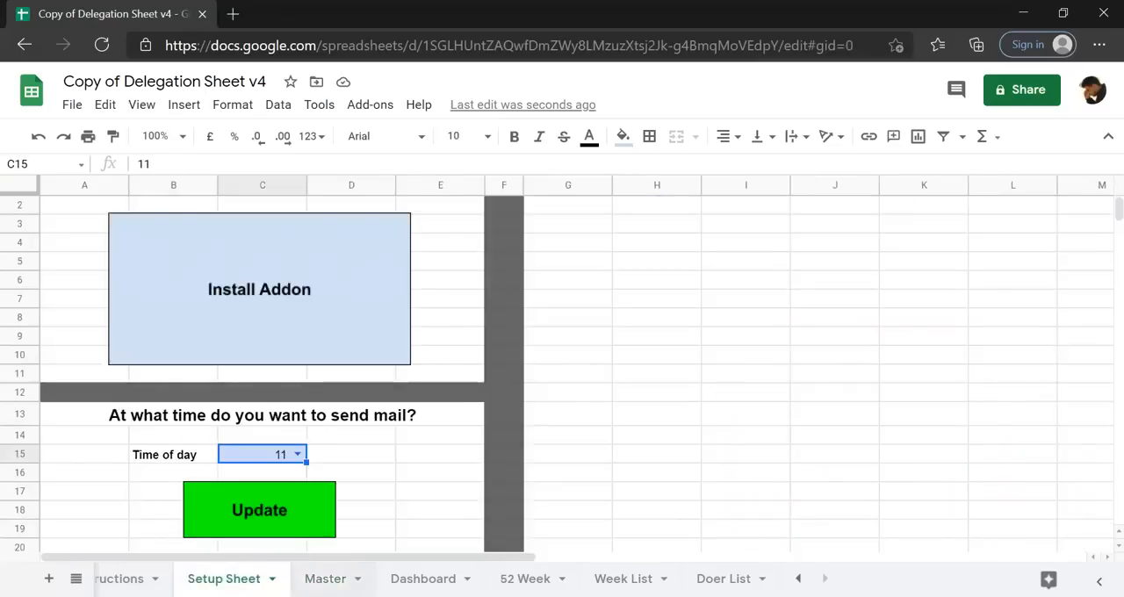
left_click(351, 581)
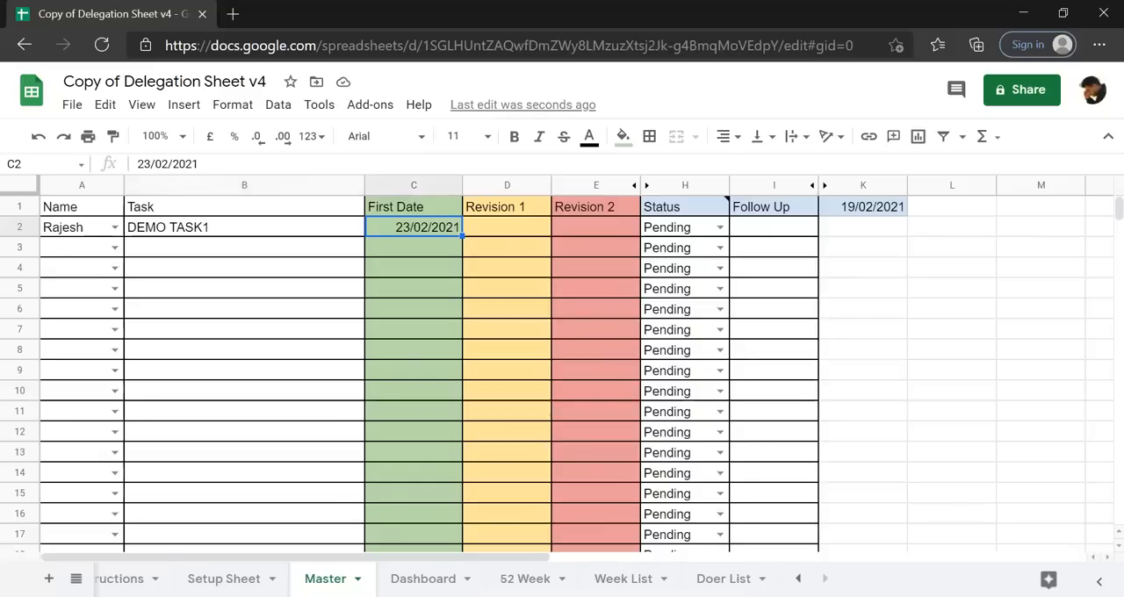
left_click(410, 246)
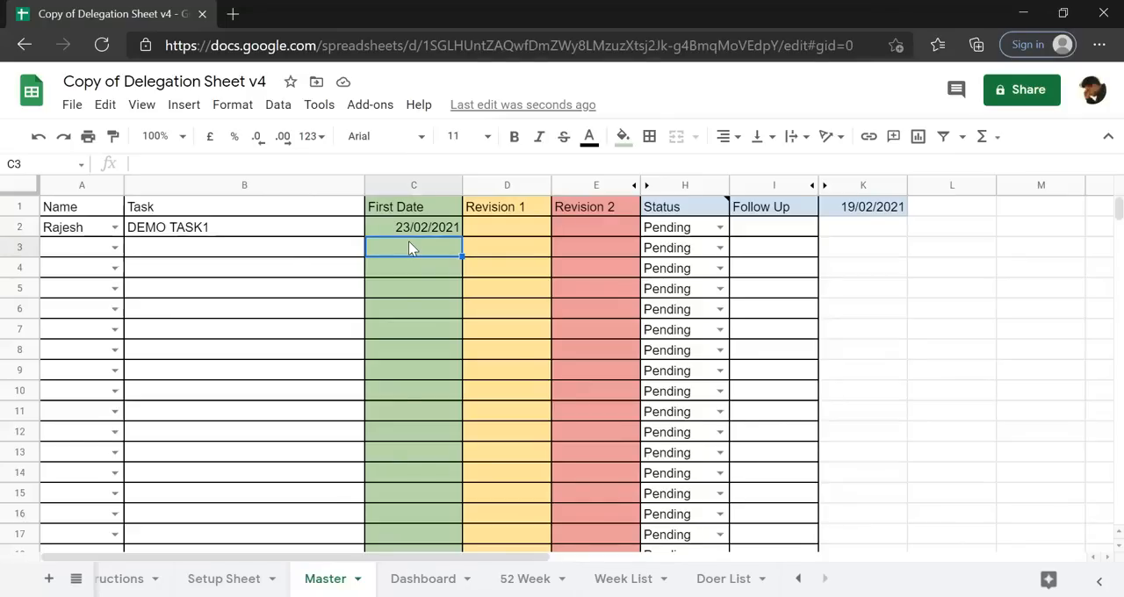
left_click(227, 573)
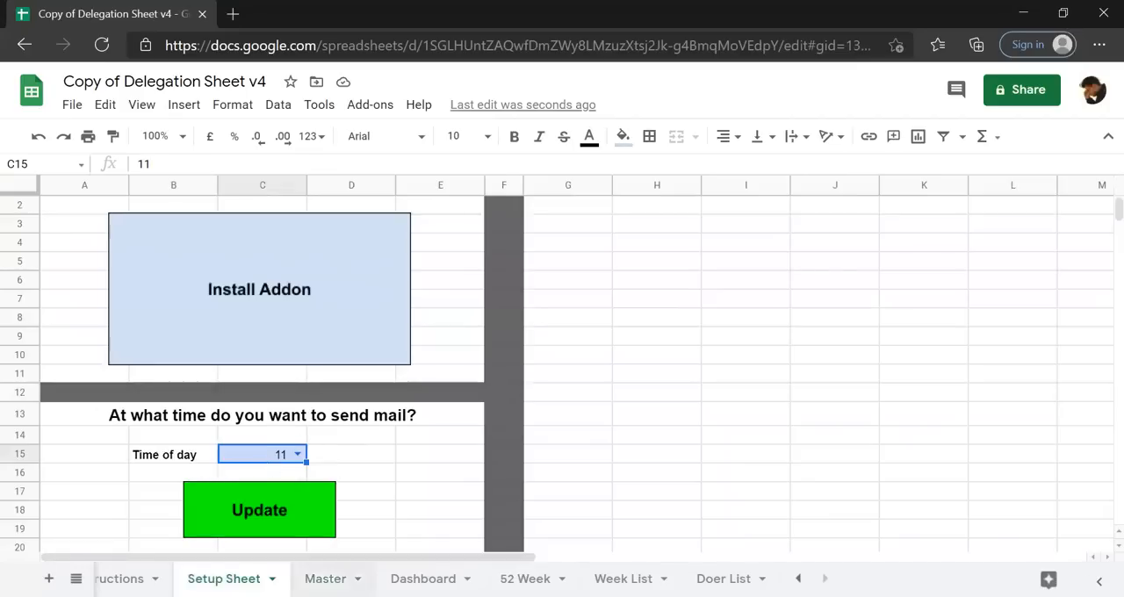
left_click(326, 573)
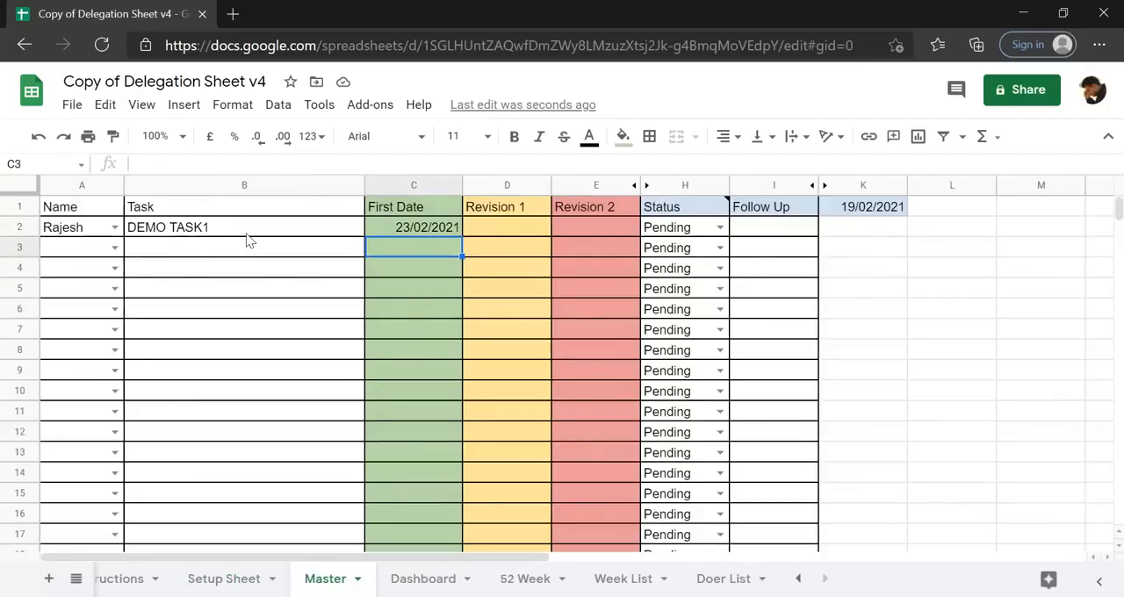
Fill row 3 of the Master sheet with the second listed doer and the task DEMO TASK2.
left_click(174, 257)
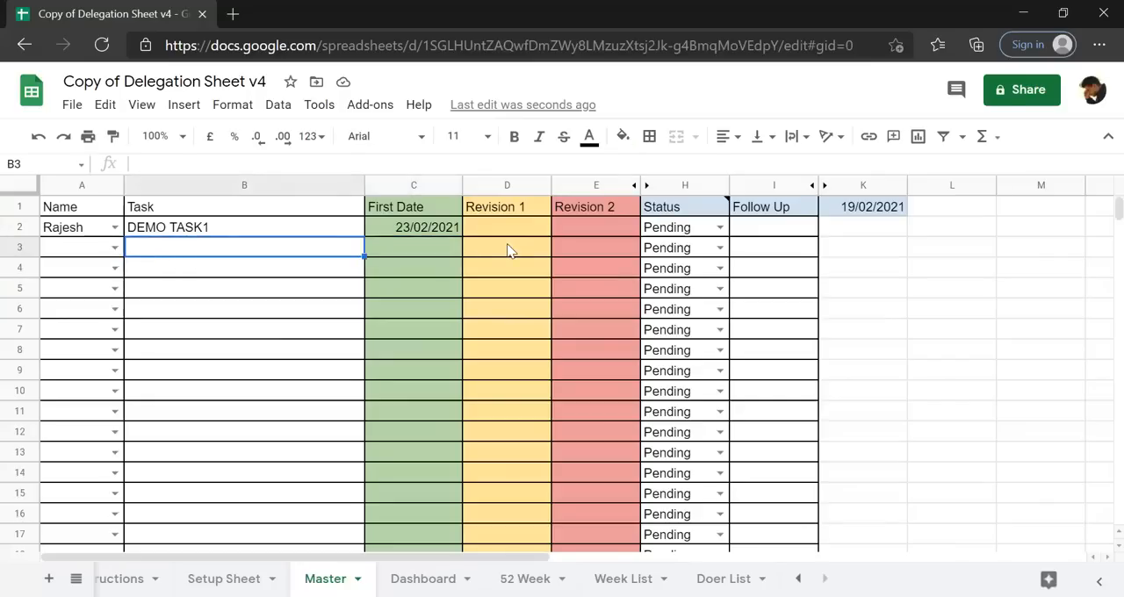
left_click(114, 249)
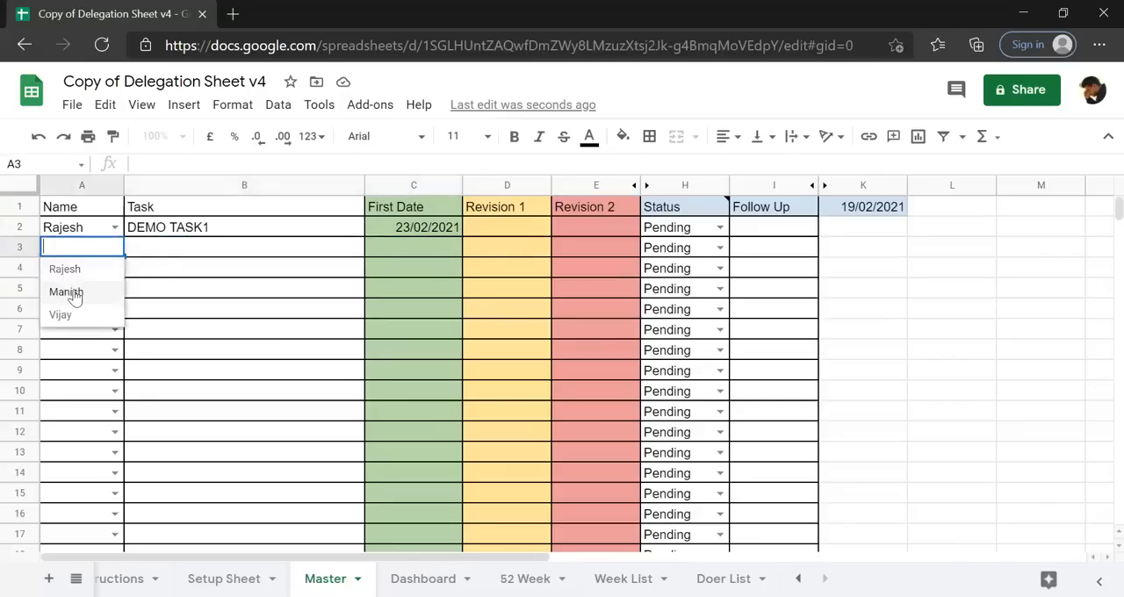
left_click(62, 293)
left_click(213, 255)
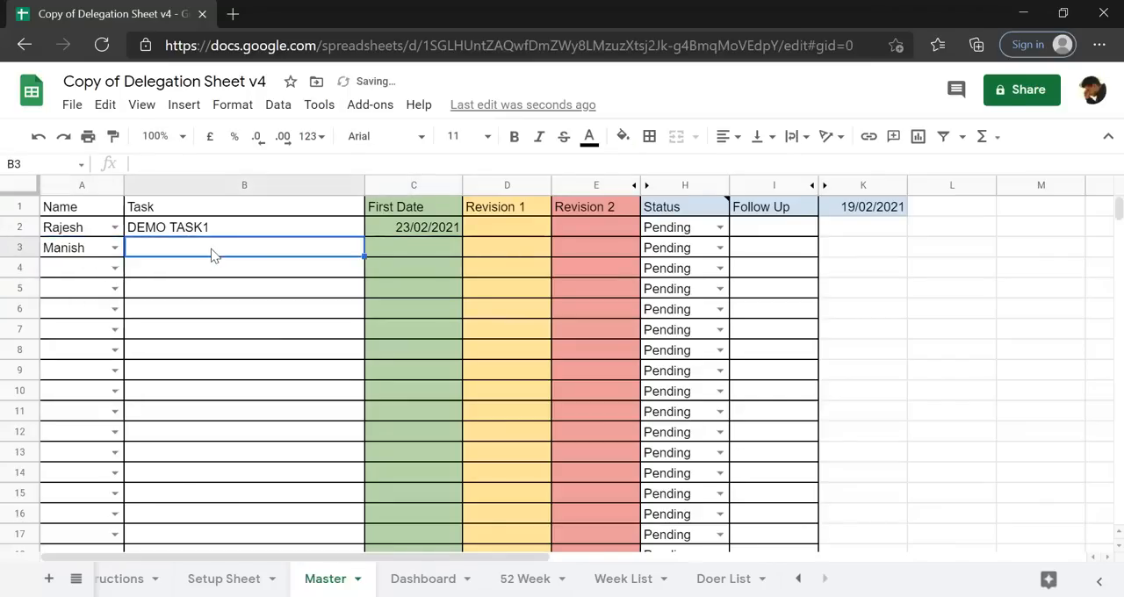
type("DEMO TASK1")
left_click(251, 170)
key("BackSpace")
type("2")
key("Return")
Copy the DEMO TASK2 entry down to B4 and change the copy to DEMO TASK3.
key("Up")
key("shift+Down")
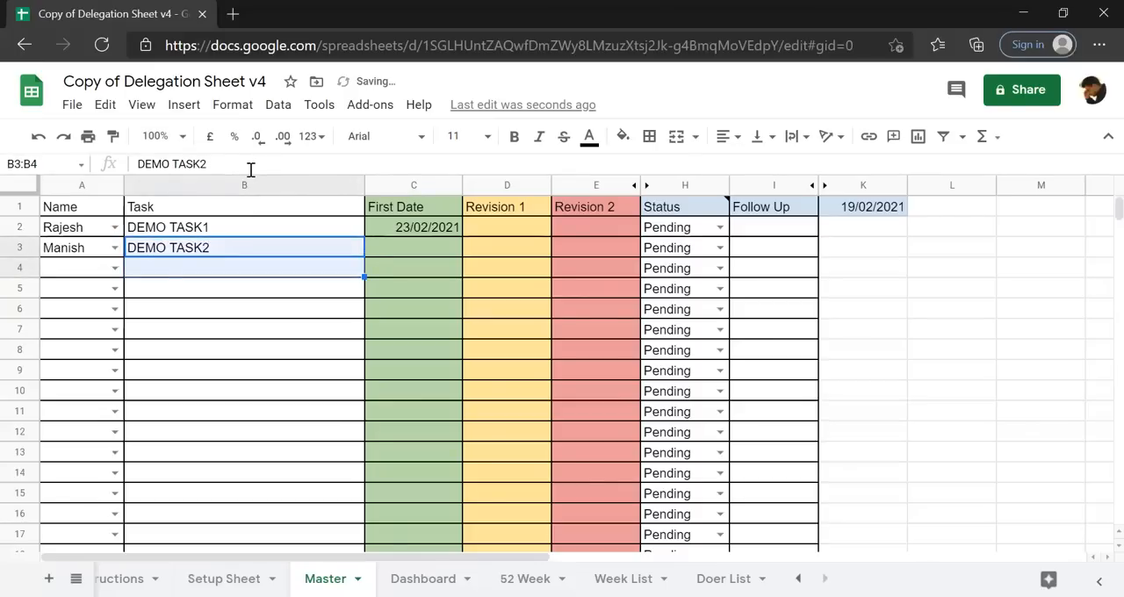
key("ctrl+d")
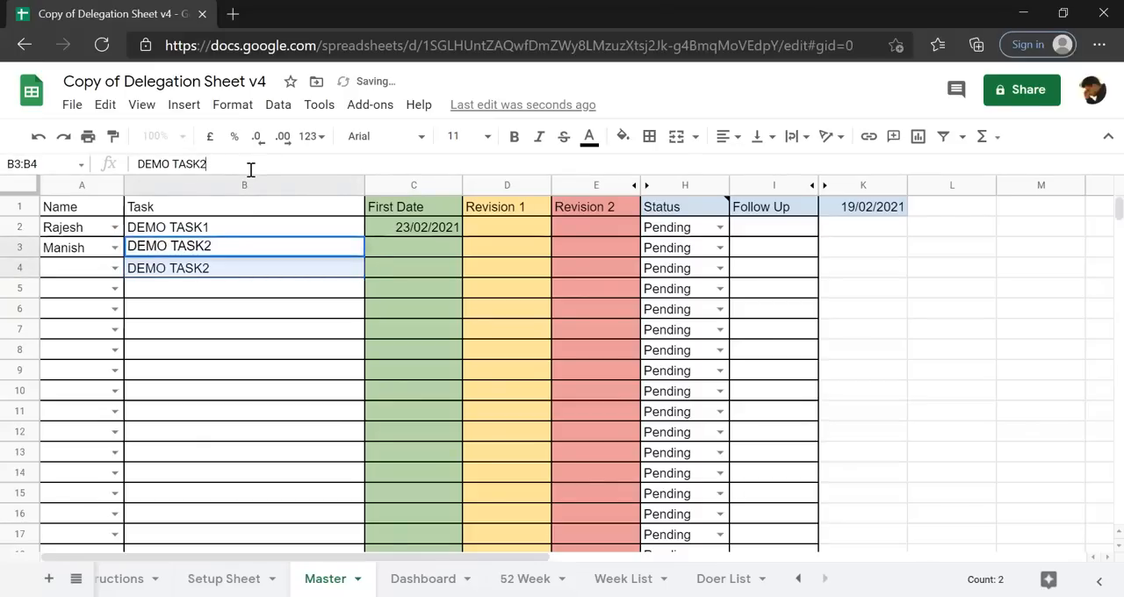
left_click(215, 271)
left_click(238, 165)
key("BackSpace")
type("3")
key("Return")
Enter the third doer's name for DEMO TASK3 in A4.
key("Up")
key("Left")
type("V")
key("Return")
Enter 26/02/2021 as the First Date for DEMO TASK2 in C3.
key("Up")
key("Right")
key("Right")
key("Up")
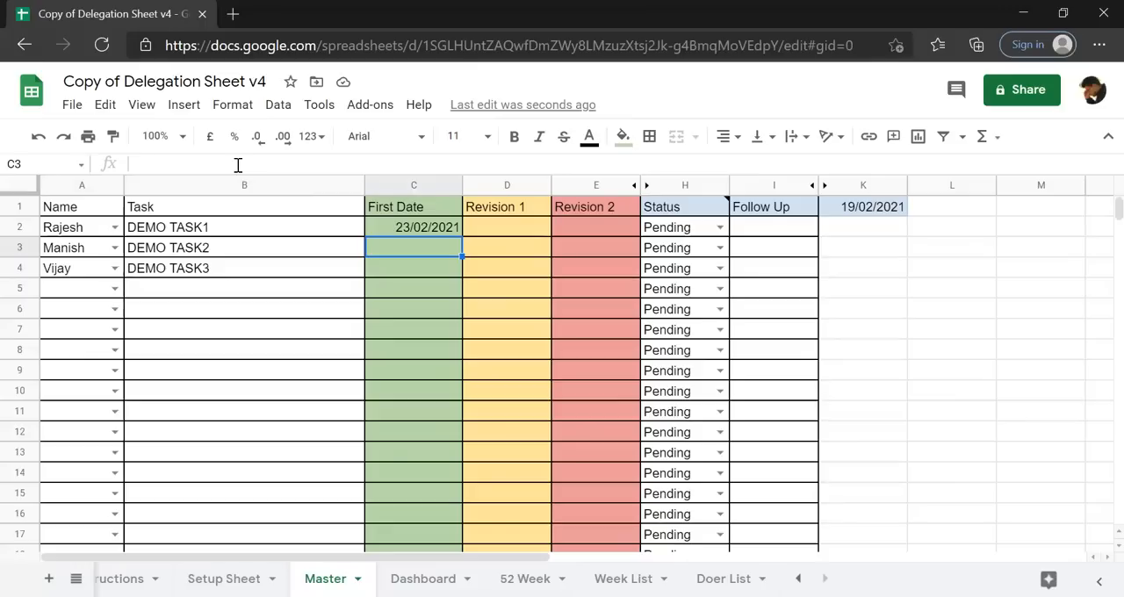
type("26")
type("/02/20")
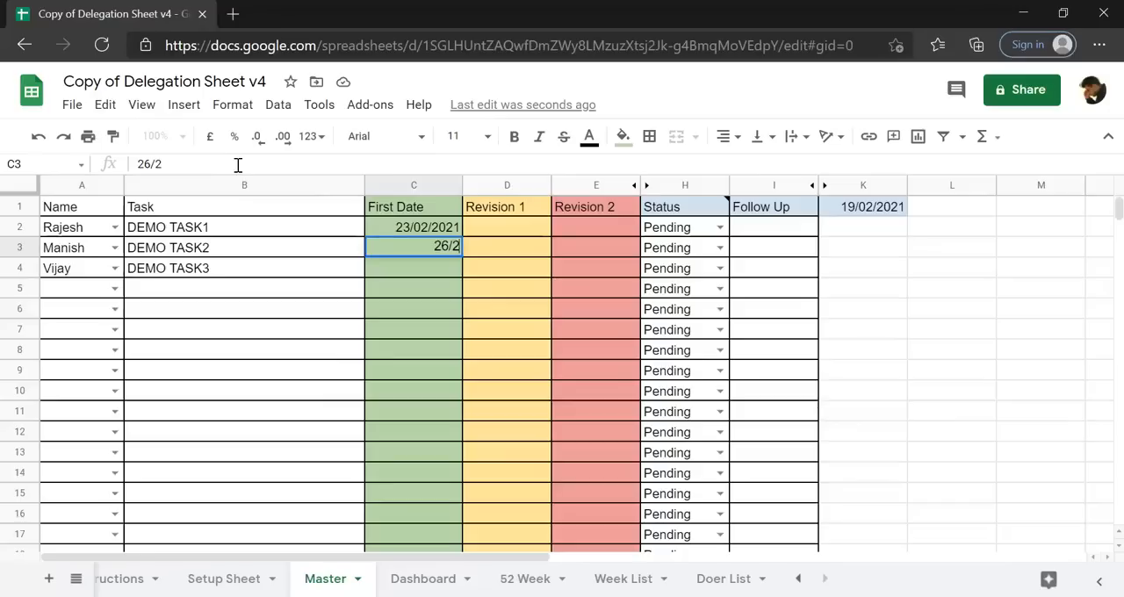
type("21")
key("Return")
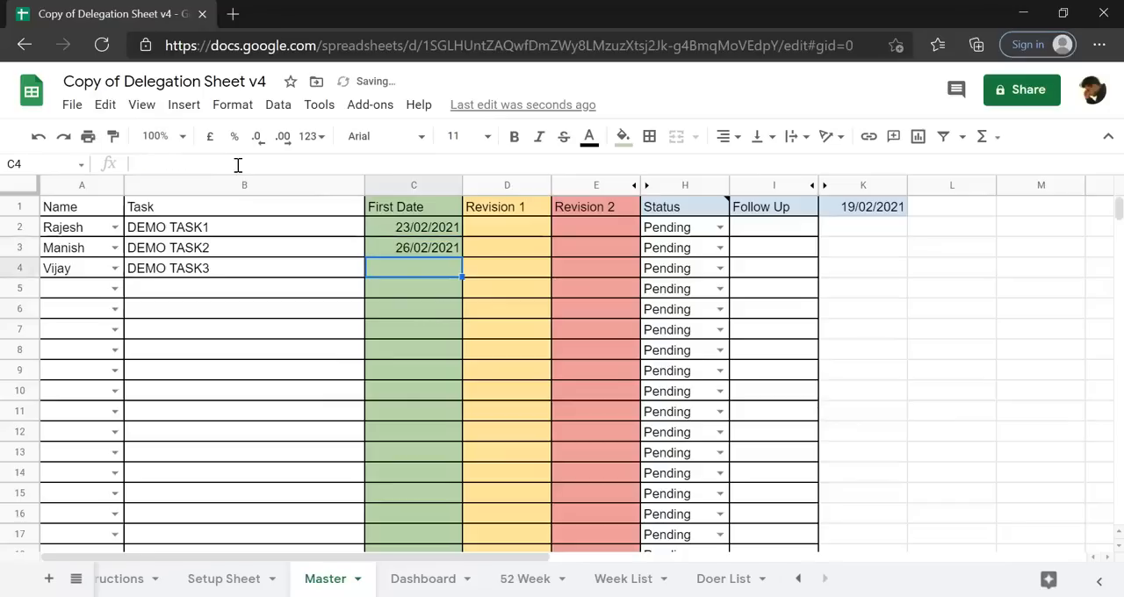
Enter 25/02/2021 as the First Date for DEMO TASK3 in C4.
type("2")
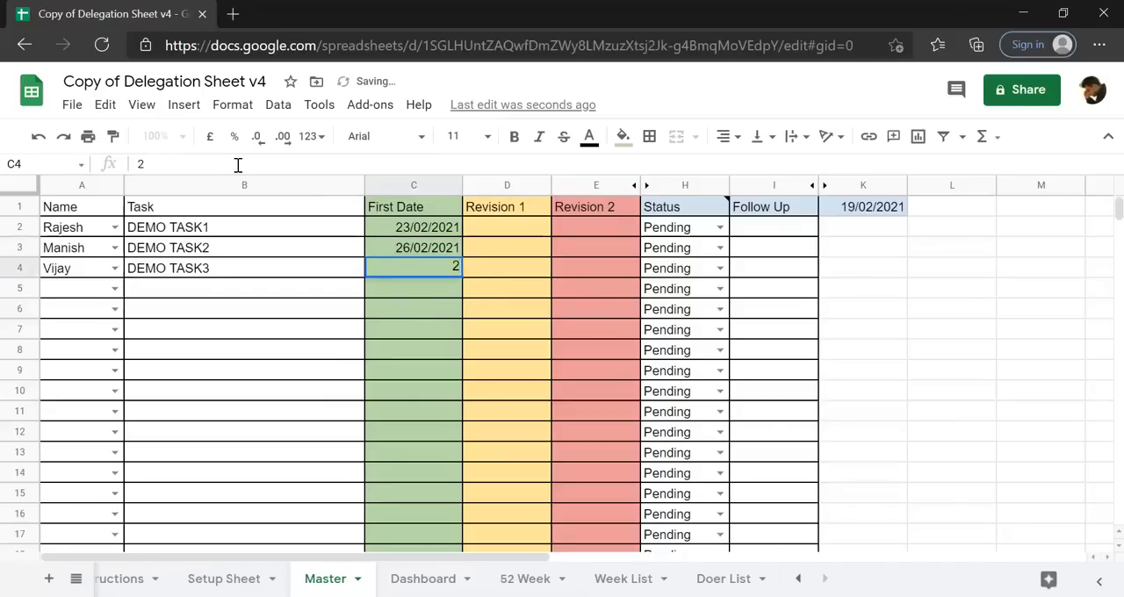
type("5/")
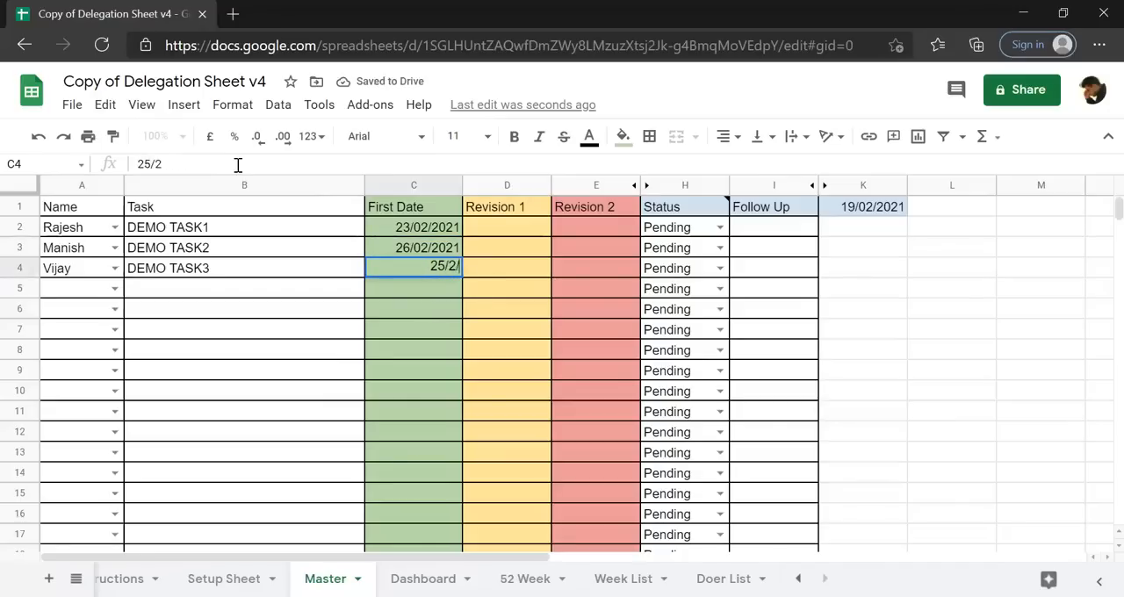
type("02/2021")
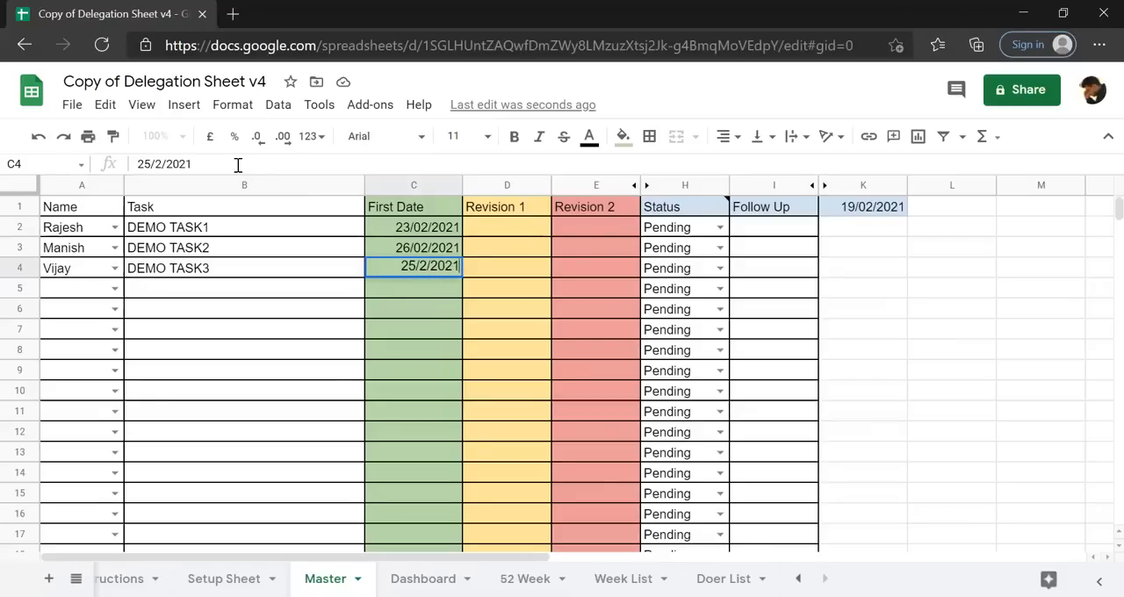
key("Return")
Review the First Date, Revision 1 and Revision 2 columns and the first task's doer and date.
key("Up")
key("Up")
key("Up")
key("Up")
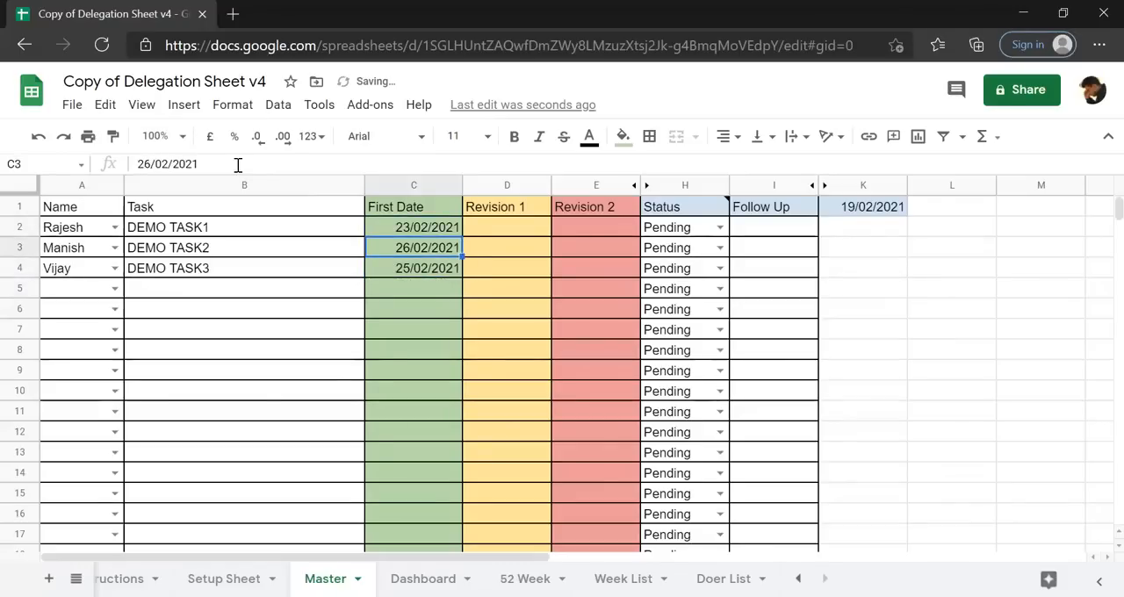
key("Down")
key("Down")
key("Down")
key("Down")
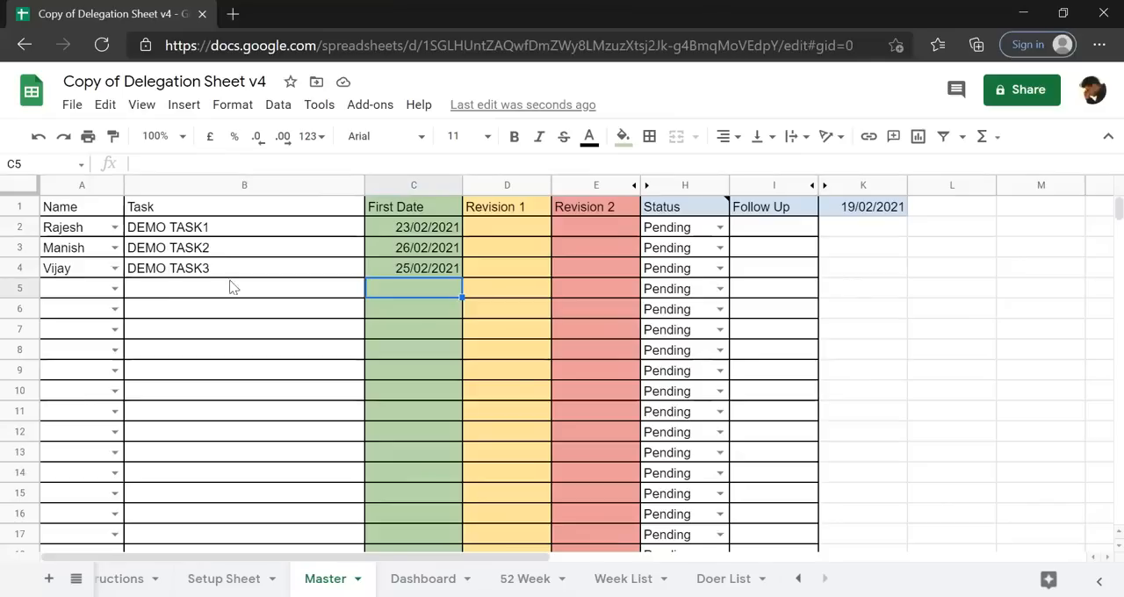
left_click(401, 183)
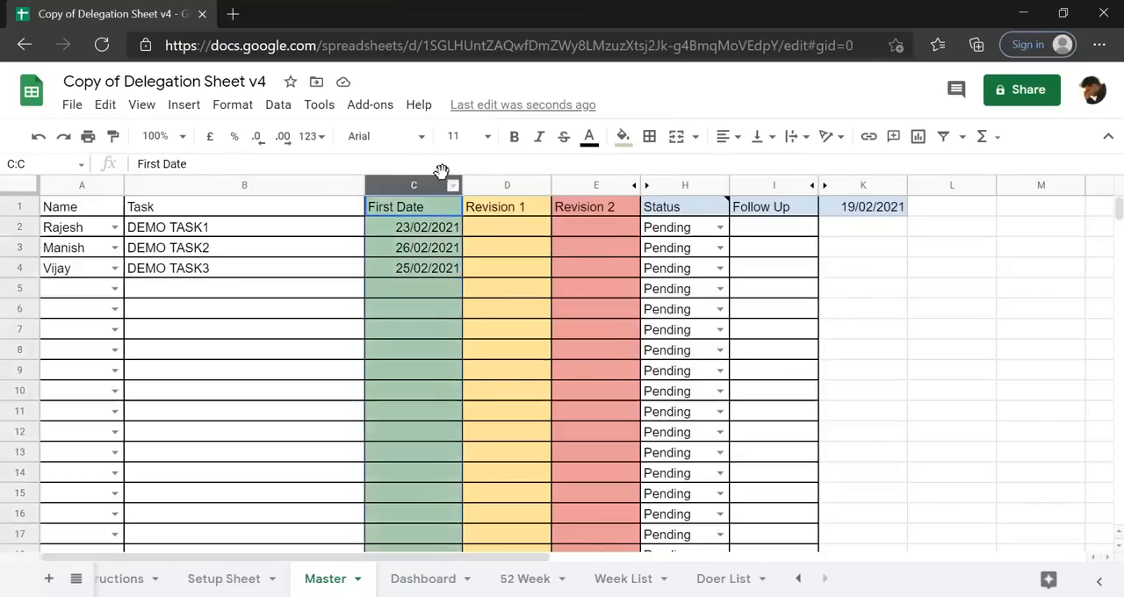
left_click(510, 184)
left_click(591, 185)
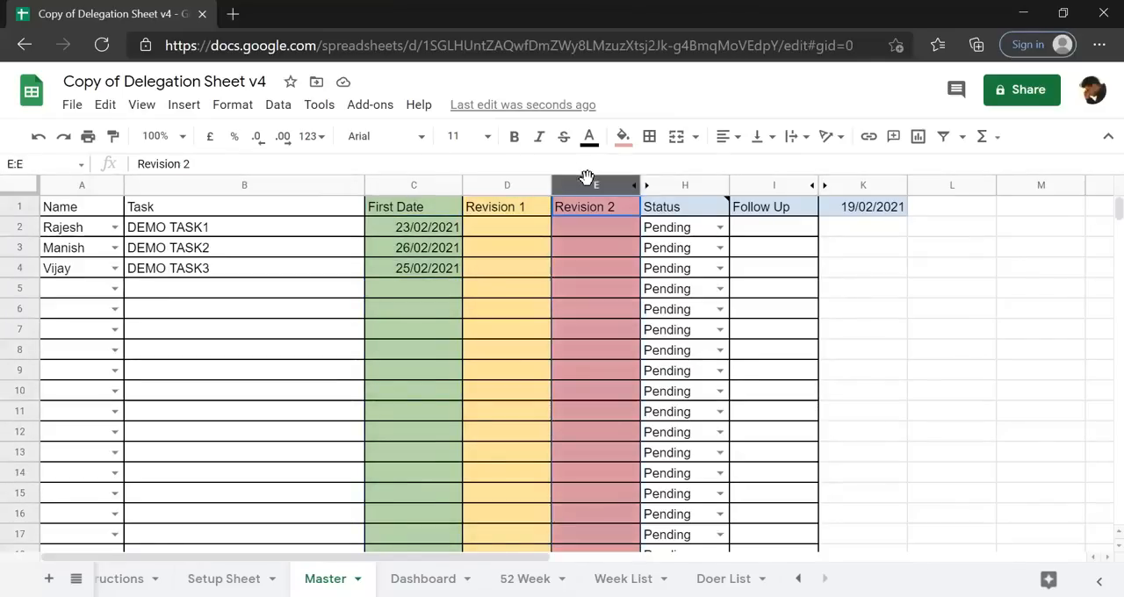
left_click(443, 253)
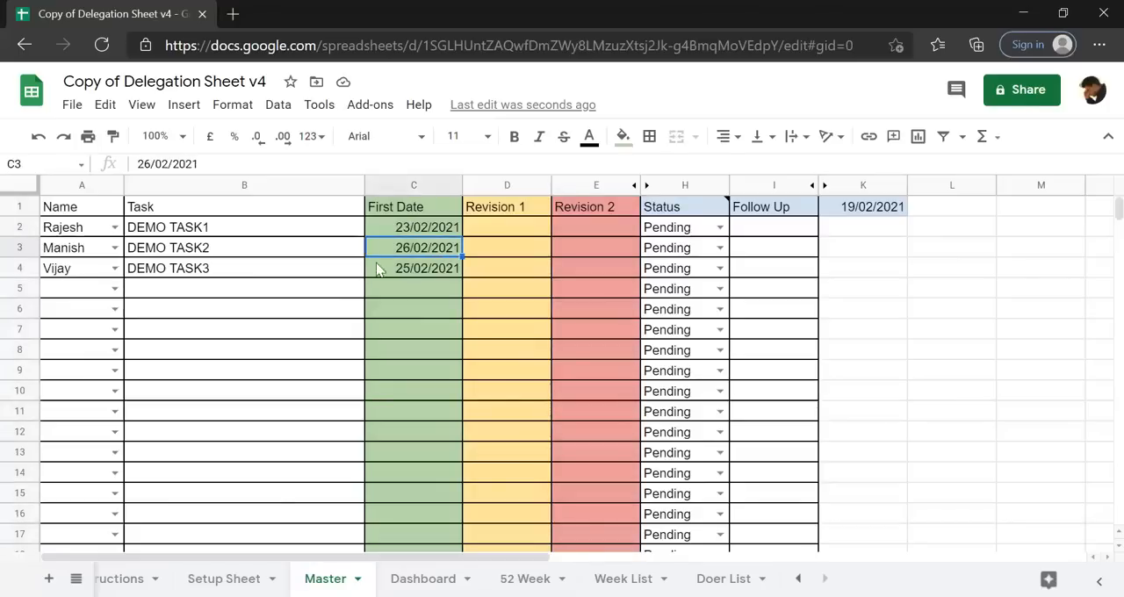
left_click(378, 208)
left_click(503, 211)
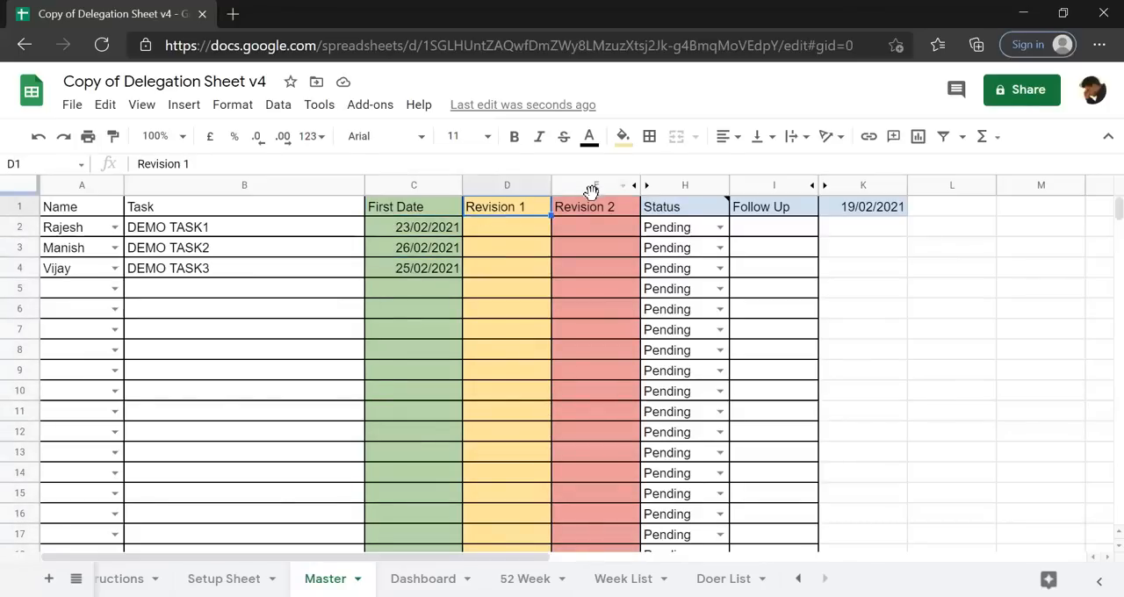
left_click(66, 235)
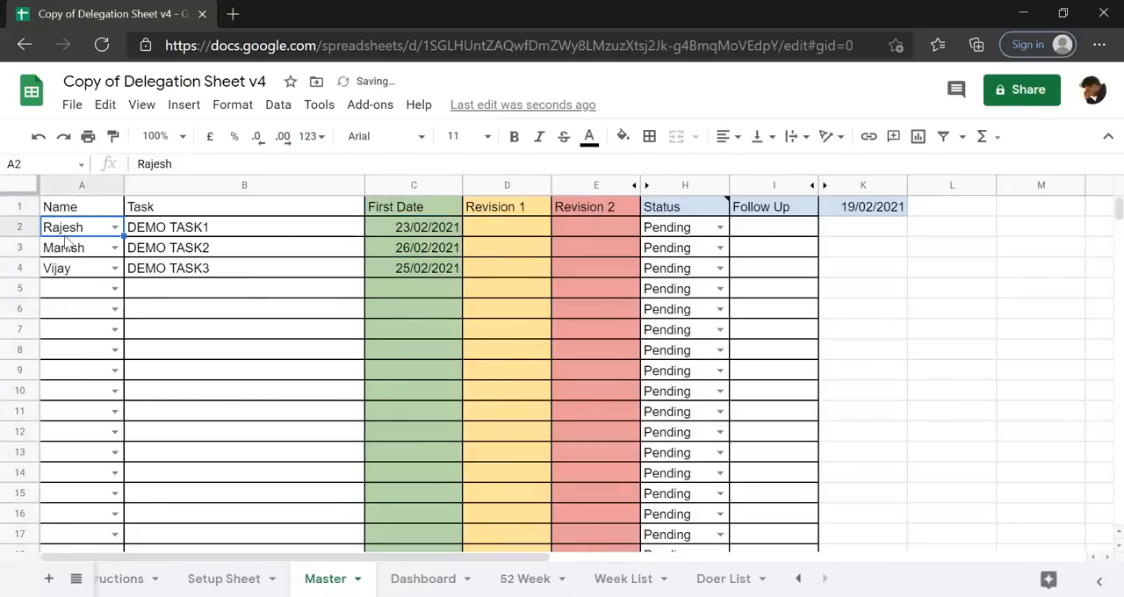
left_click(416, 231)
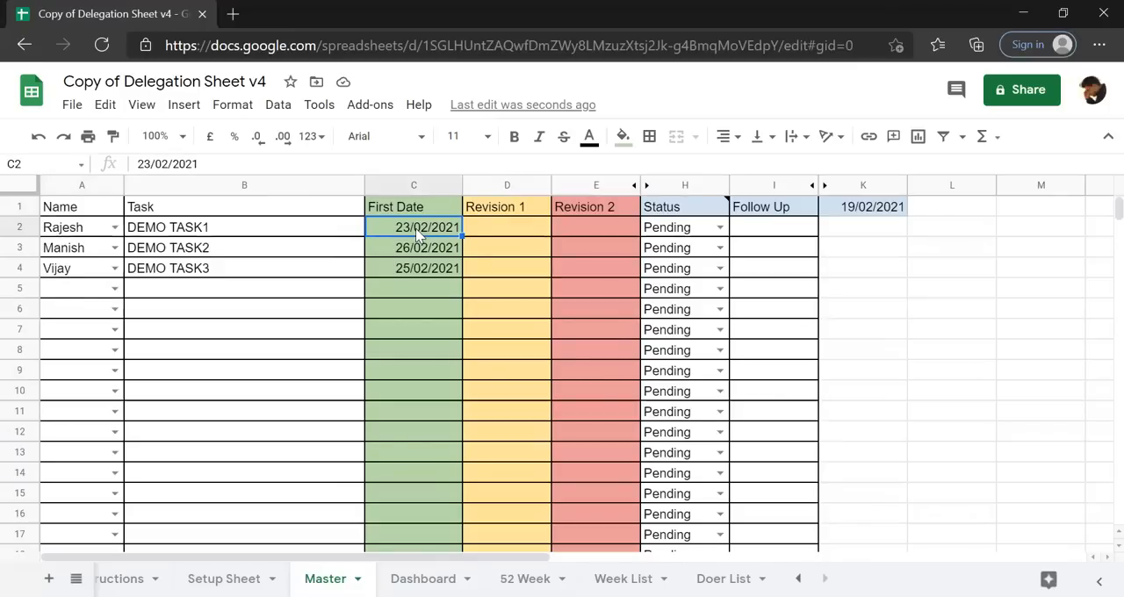
Enter 25/02/2021 as the Revision 1 date for DEMO TASK1 in D2.
left_click(489, 236)
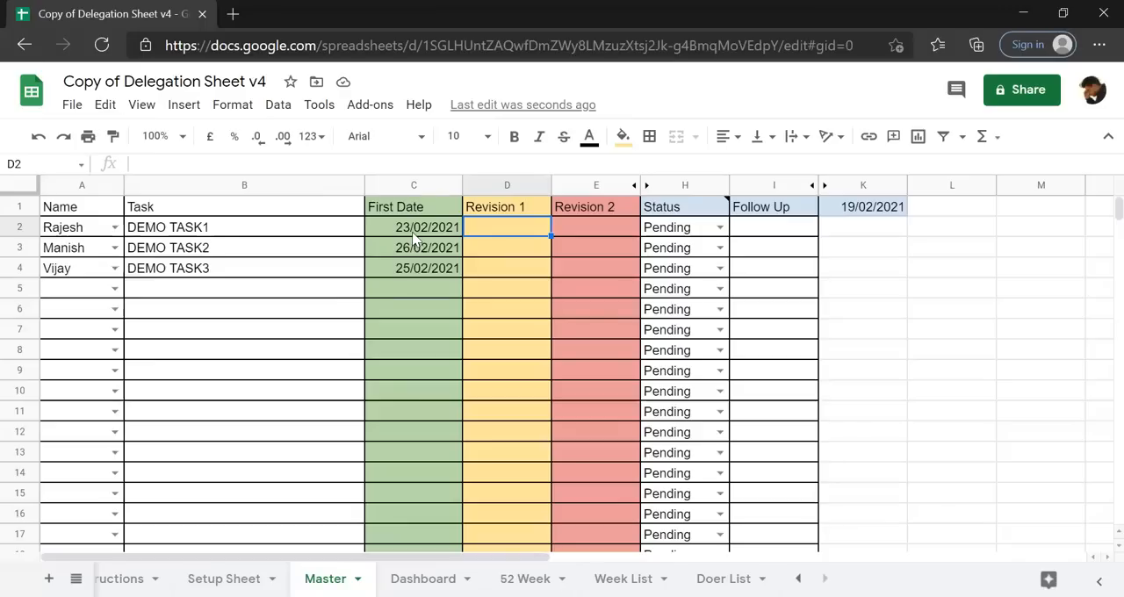
type("25")
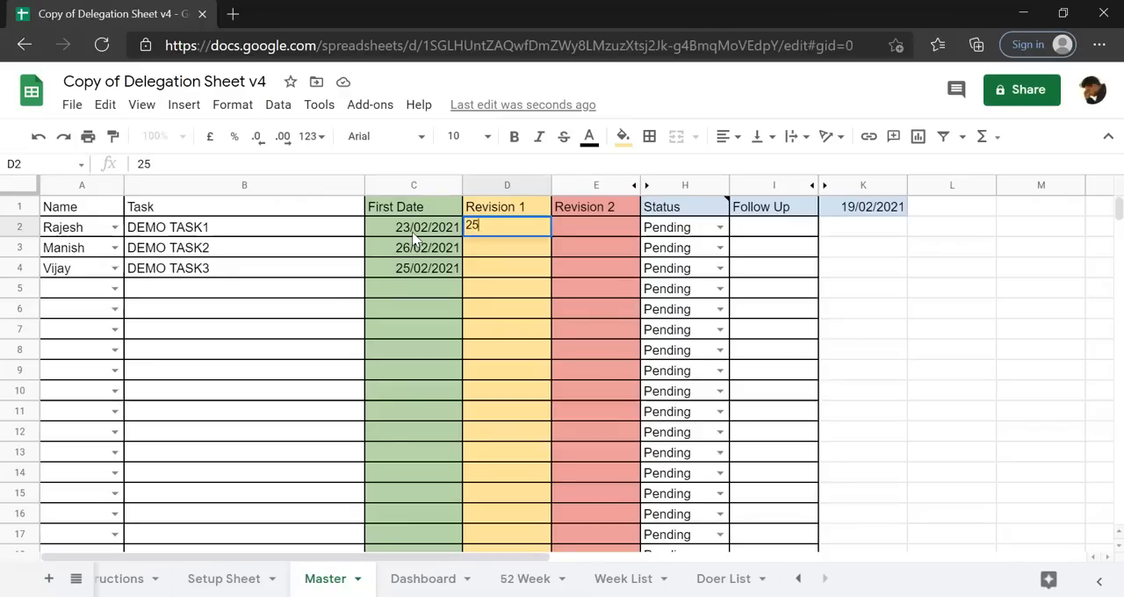
type("/02/2021")
key("Return")
key("Up")
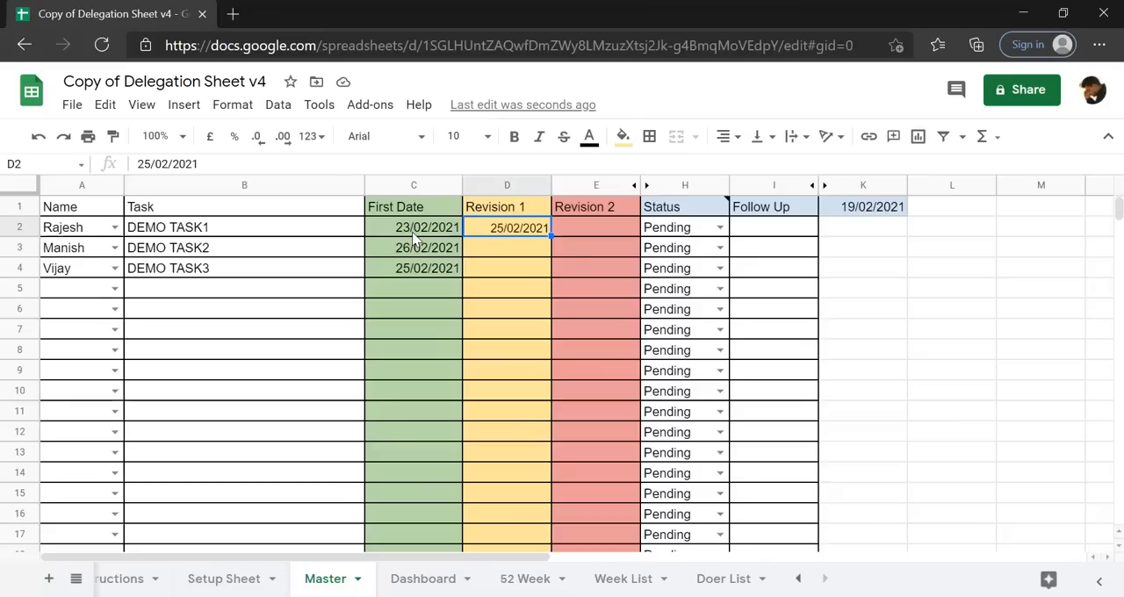
Compare DEMO TASK1's First Date with its Revision 1 and Revision 2 cells in row 2.
left_click(414, 230)
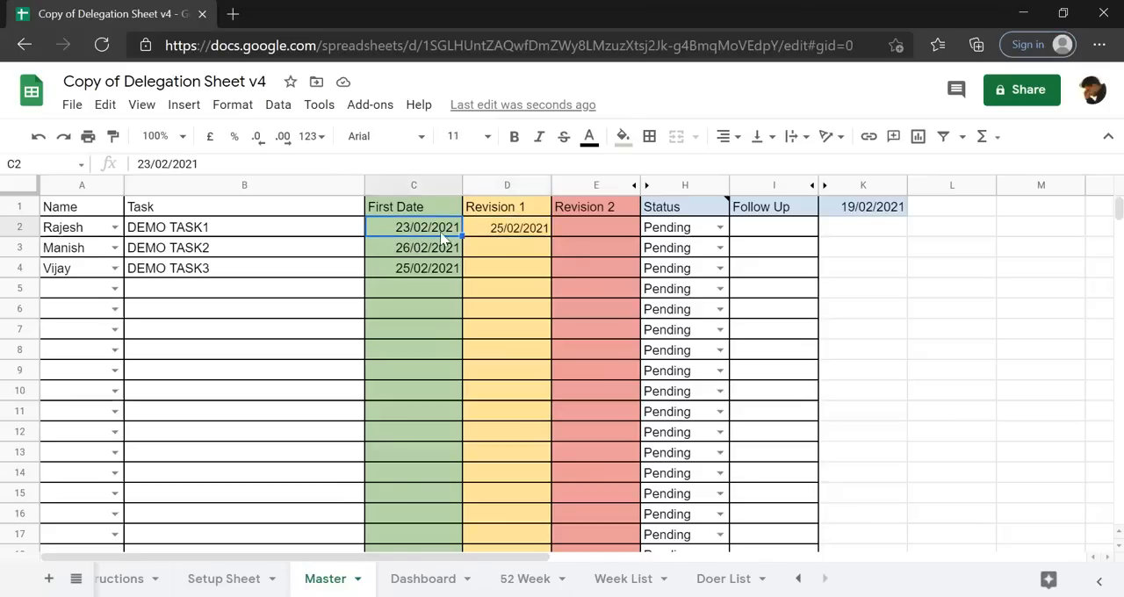
left_click(510, 233)
left_click(590, 227)
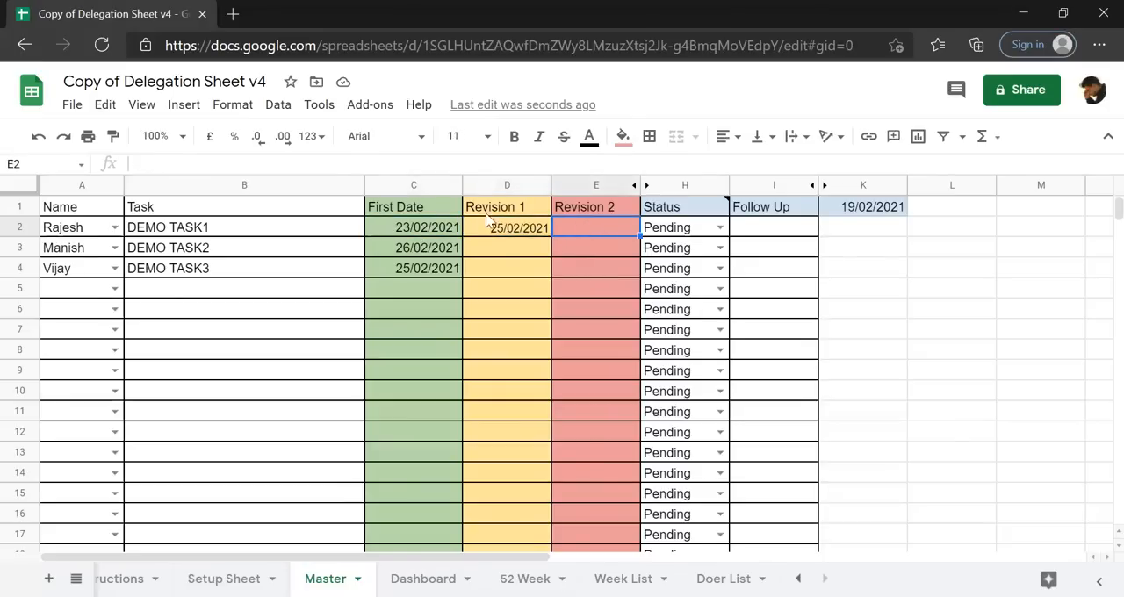
left_click(436, 229)
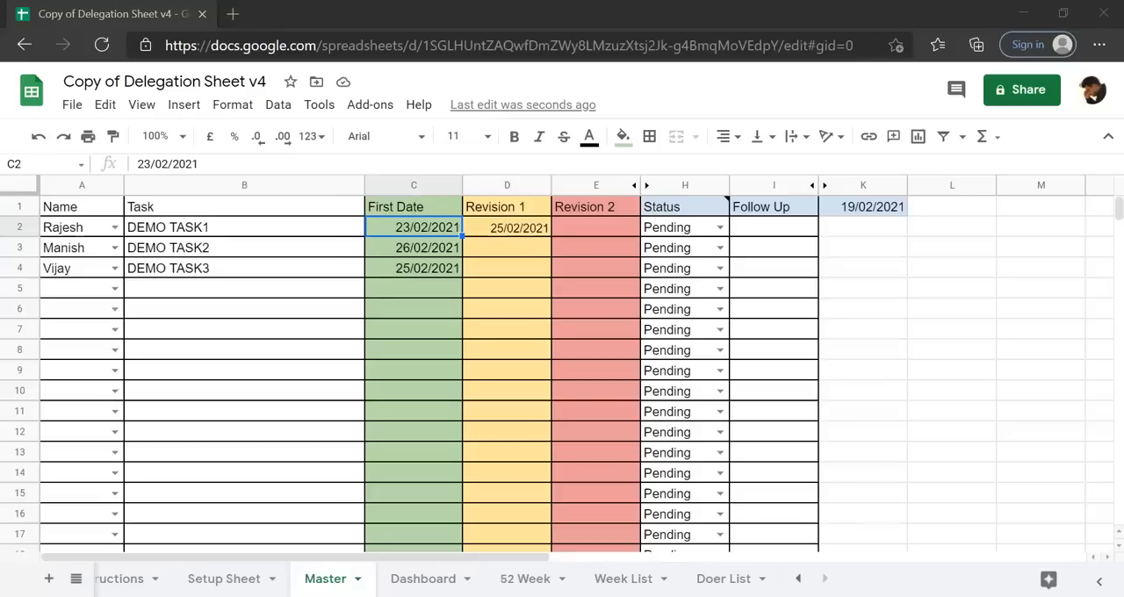
left_click(509, 267)
left_click(411, 228)
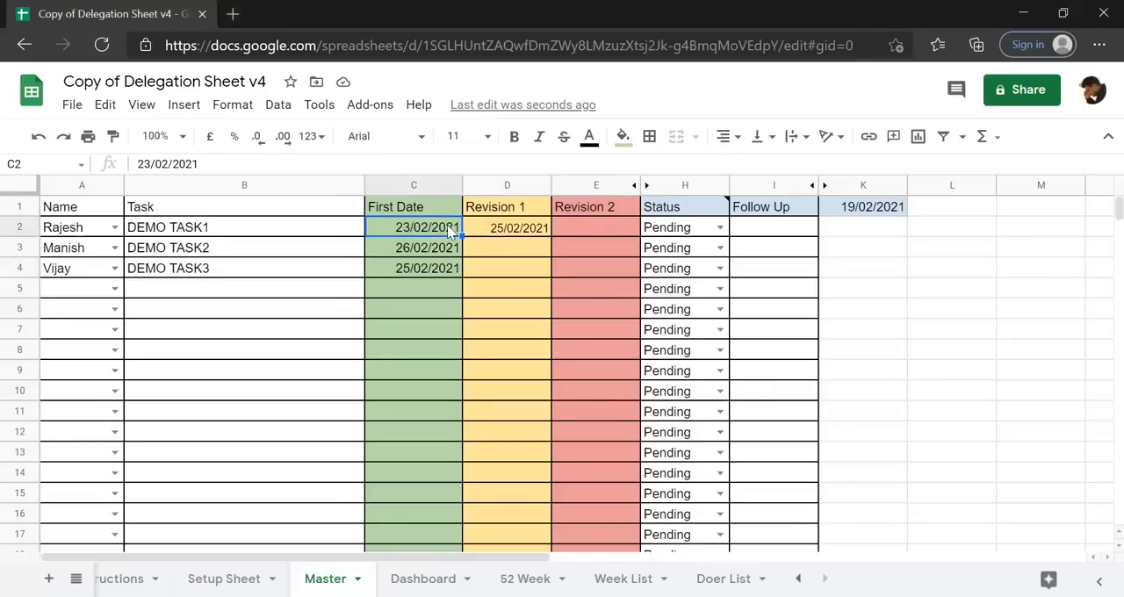
left_click(499, 232)
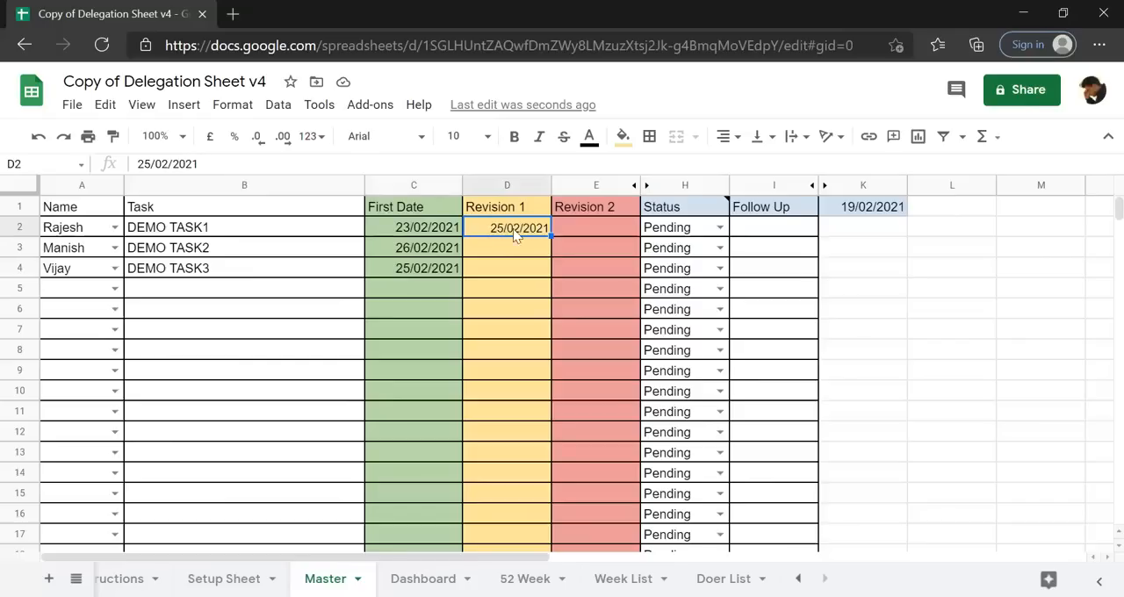
left_click(568, 228)
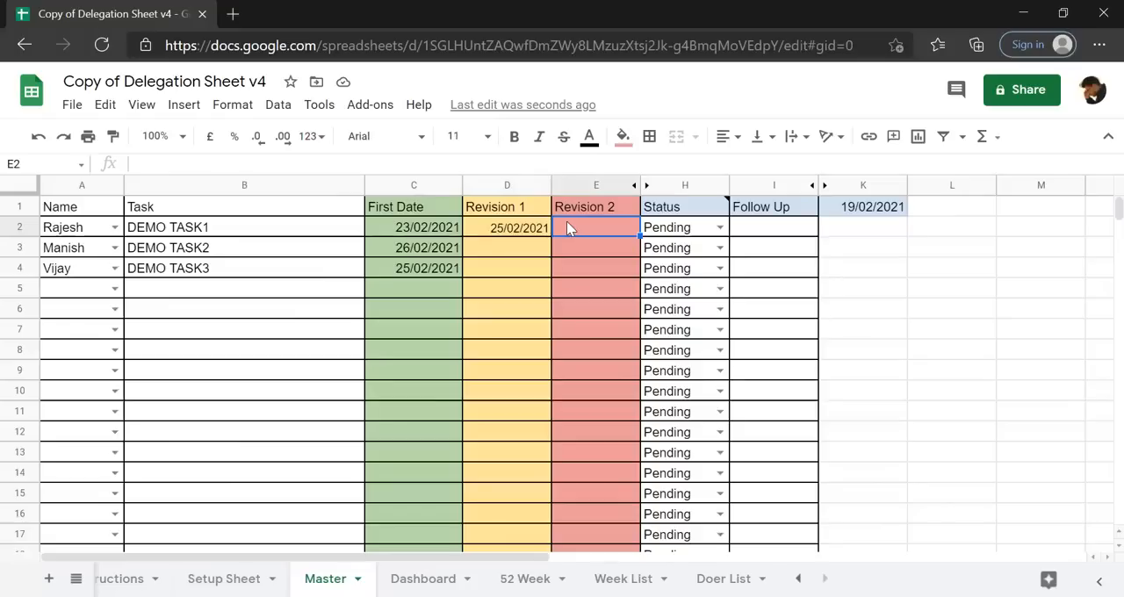
Set the Status of DEMO TASK1 in H2 to Completed.
left_click(700, 232)
left_click(719, 227)
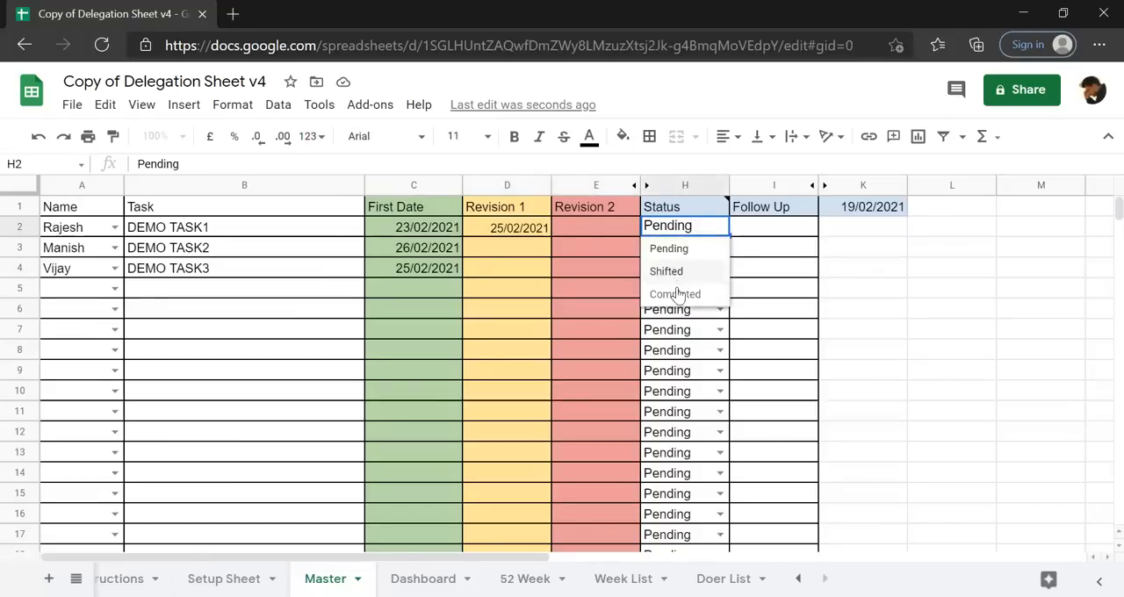
left_click(677, 295)
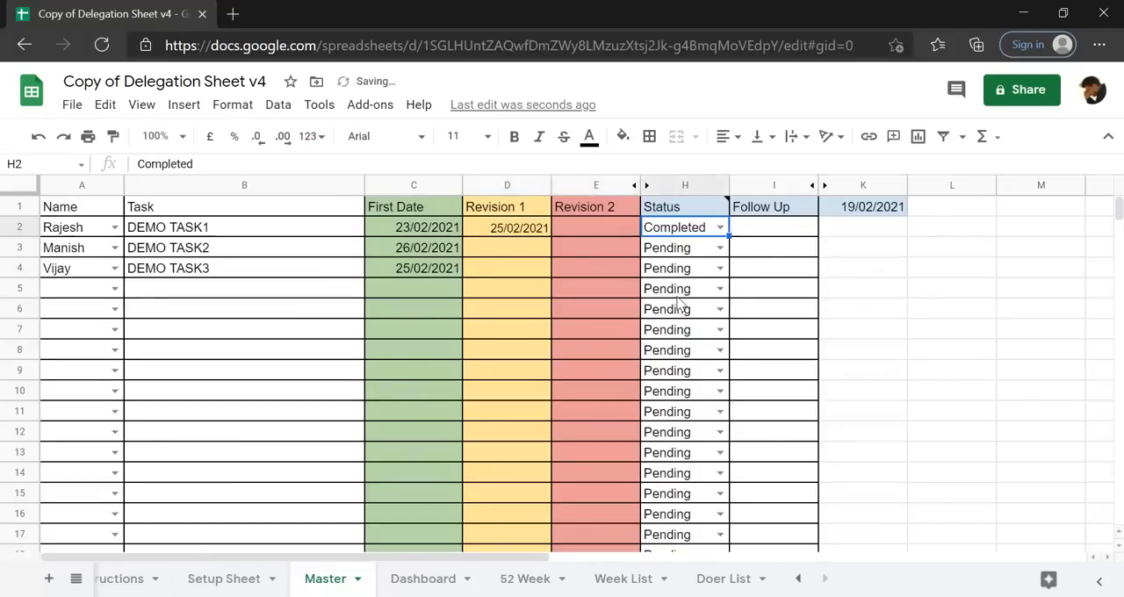
left_click(420, 291)
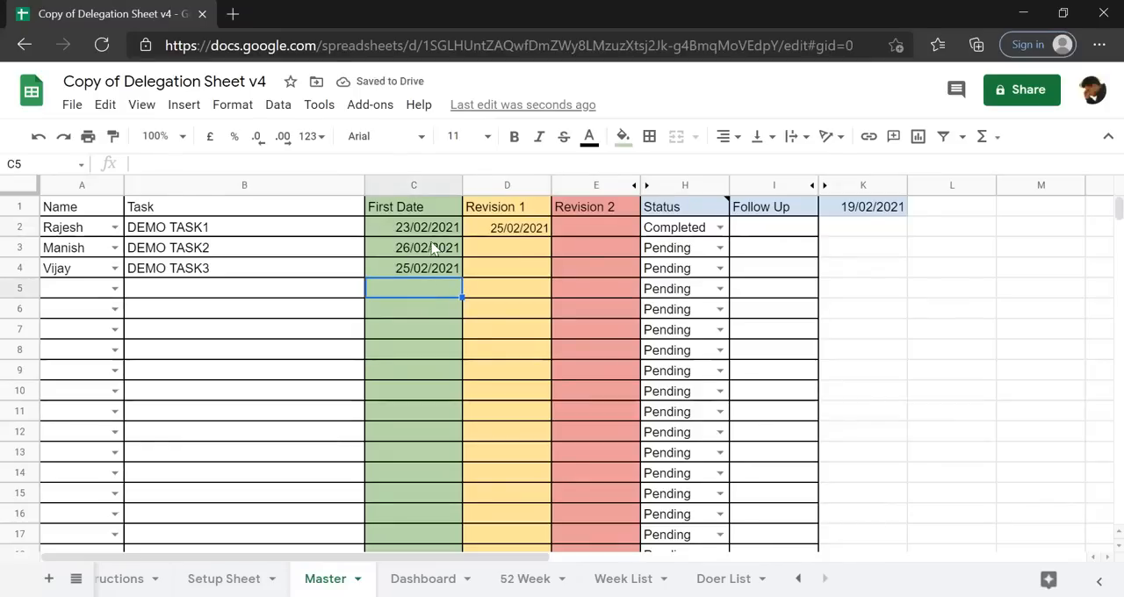
Copy DEMO TASK2's First Date, 26/02/2021, into its Revision 2 cell E3 as values only, keeping the red fill.
left_click(397, 254)
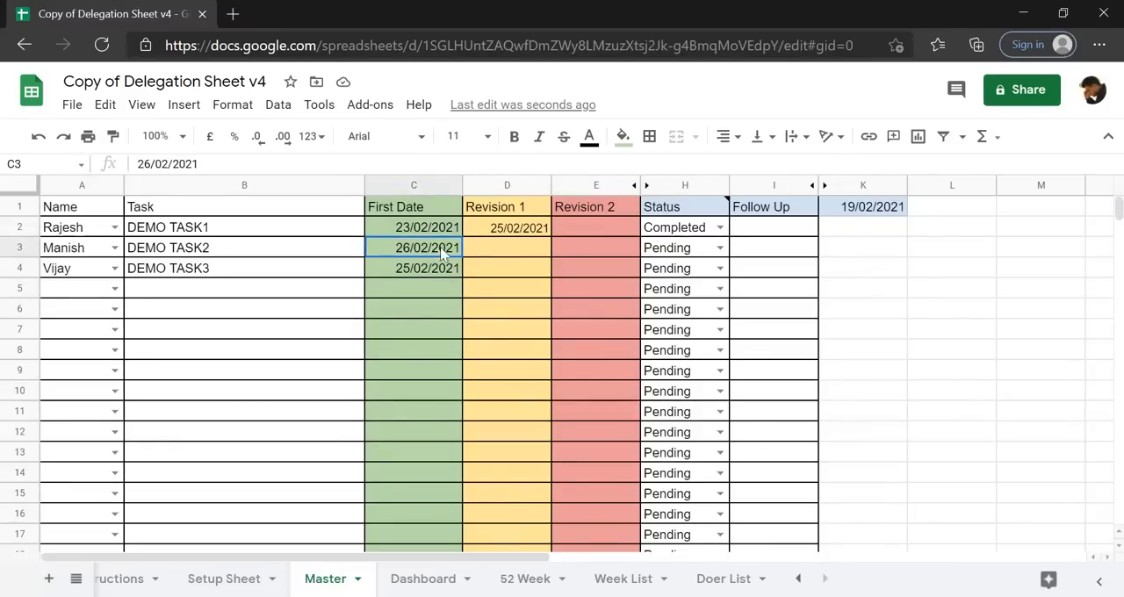
left_click(481, 251)
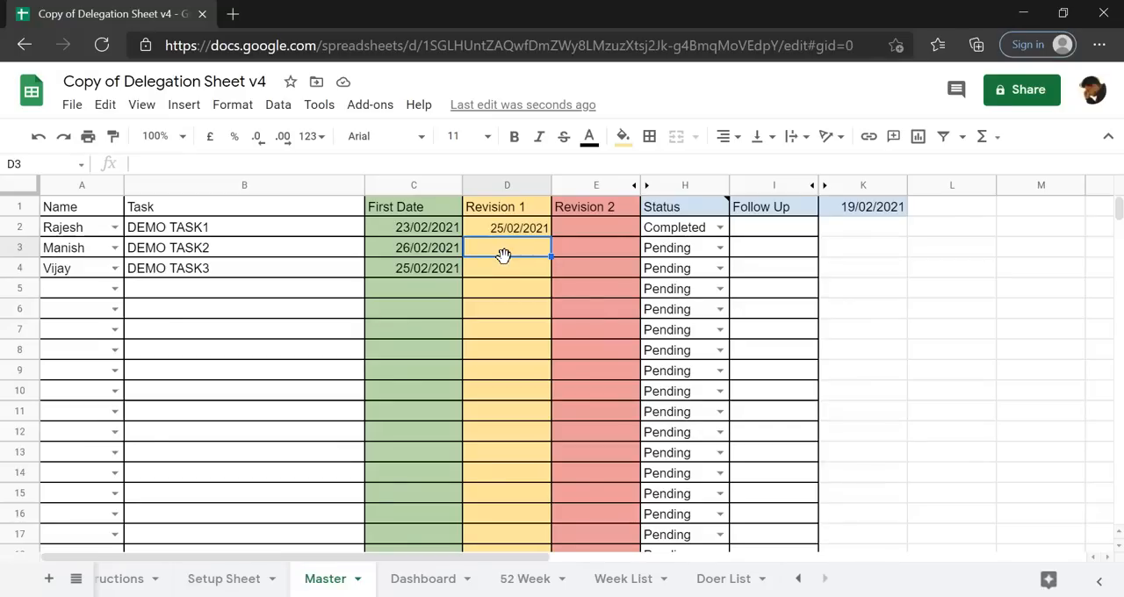
left_click(432, 248)
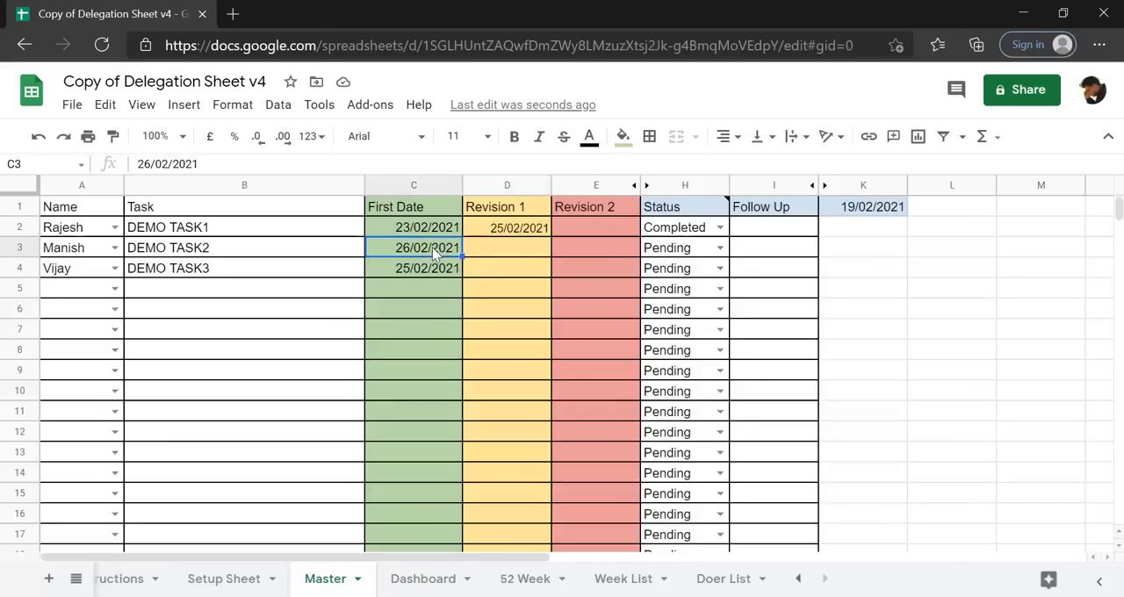
key("ctrl+c")
left_click(618, 249)
key("ctrl+v")
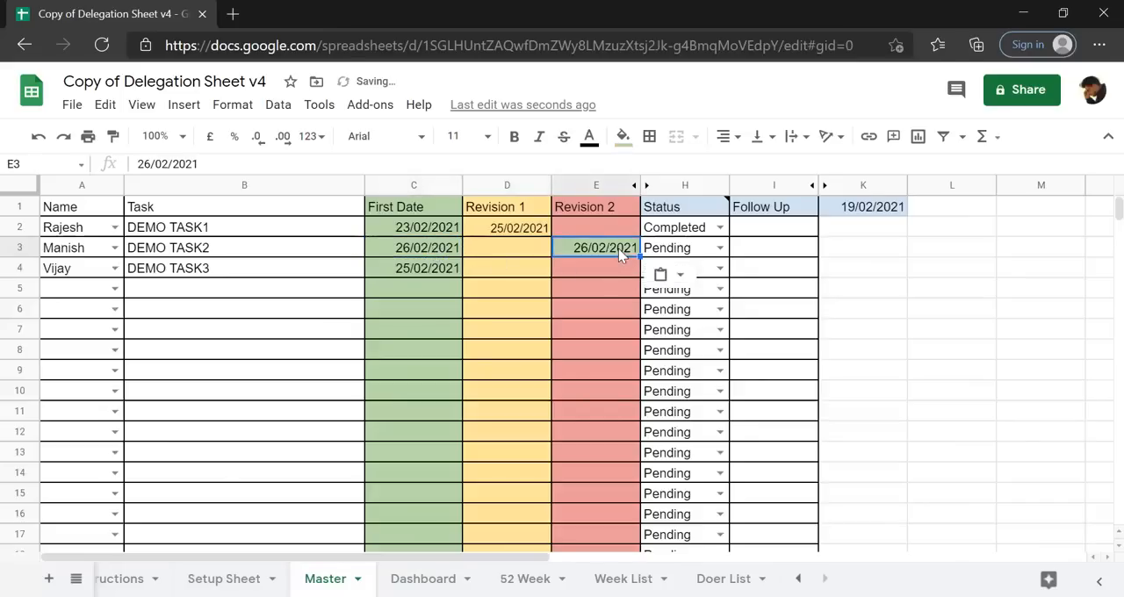
key("ctrl+z")
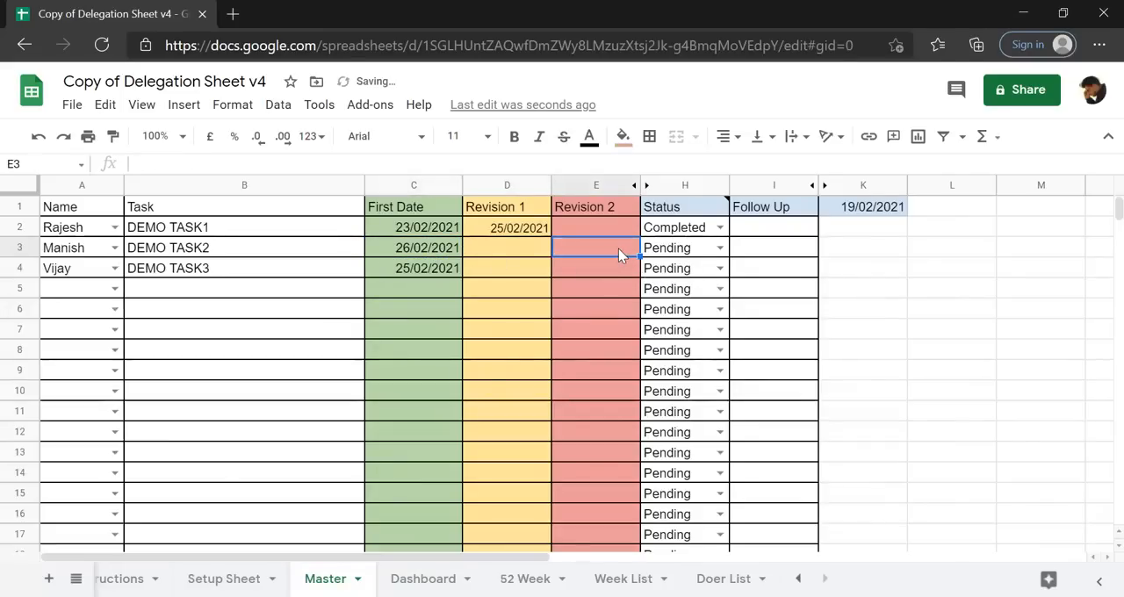
key("ctrl+shift+v")
left_click(583, 289)
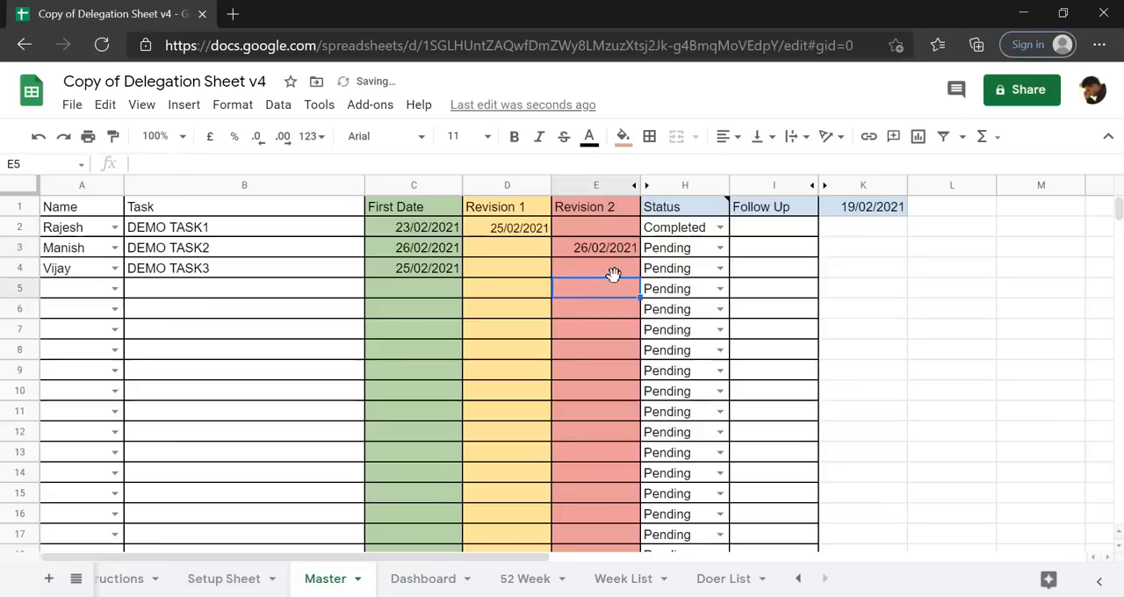
Set the Status of DEMO TASK2 in H3 to Shifted and copy its name and task from row 3 into A5:B5.
left_click(721, 248)
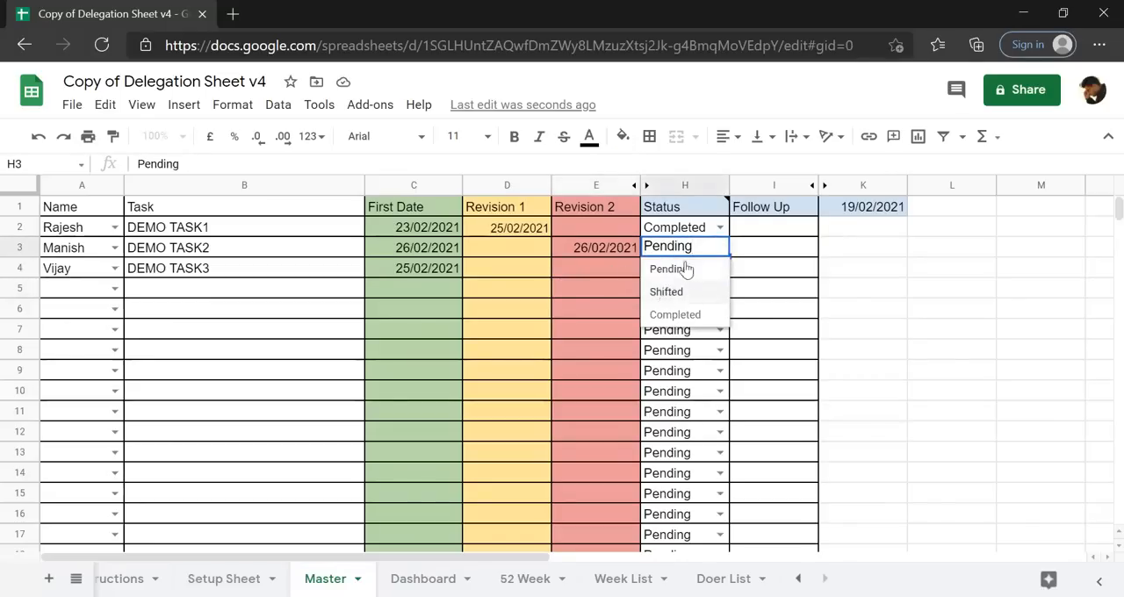
left_click(666, 294)
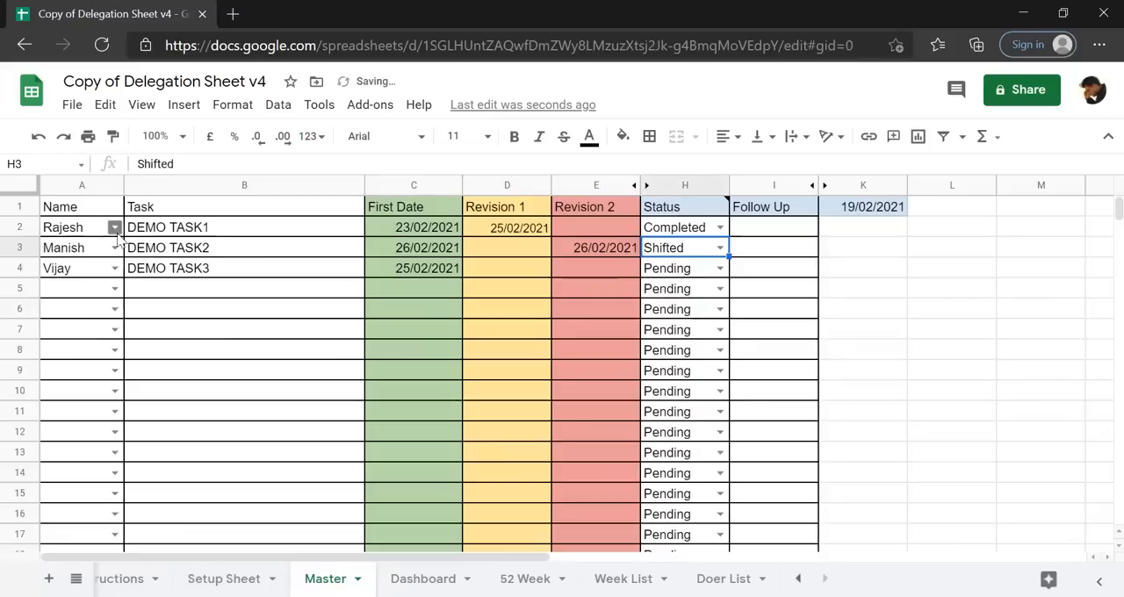
left_click(79, 253)
key("shift+Right")
key("ctrl+c")
key("Down")
key("Down")
key("ctrl+v")
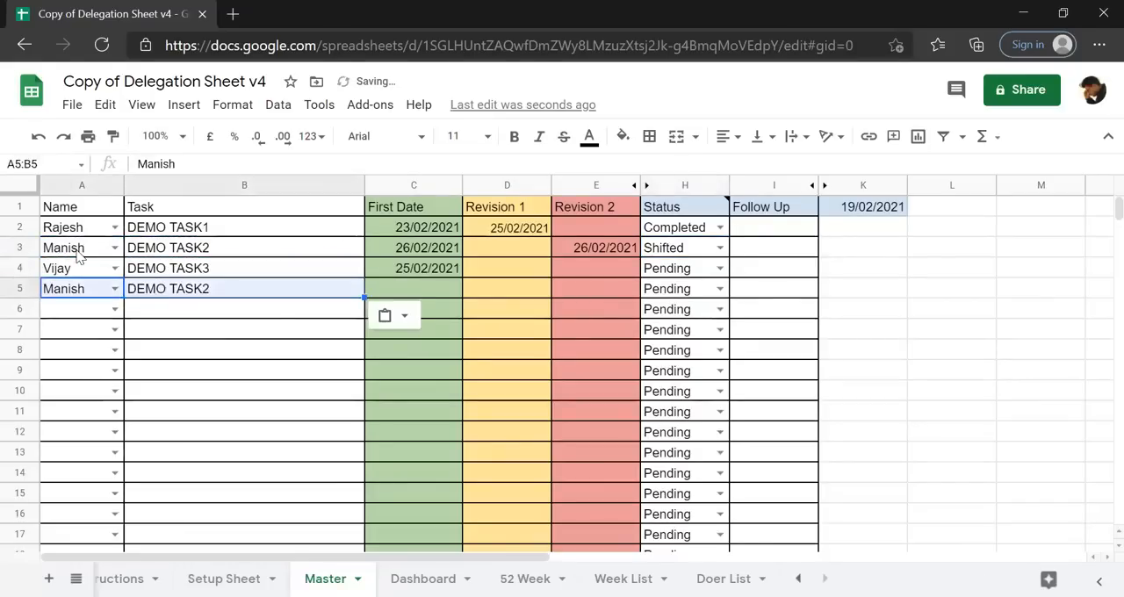
Enter 02/03/2021 as the First Date in C5 for the repeated DEMO TASK2 entry.
key("Right")
key("Right")
key("Right")
key("Right")
key("Left")
key("Left")
type("2/")
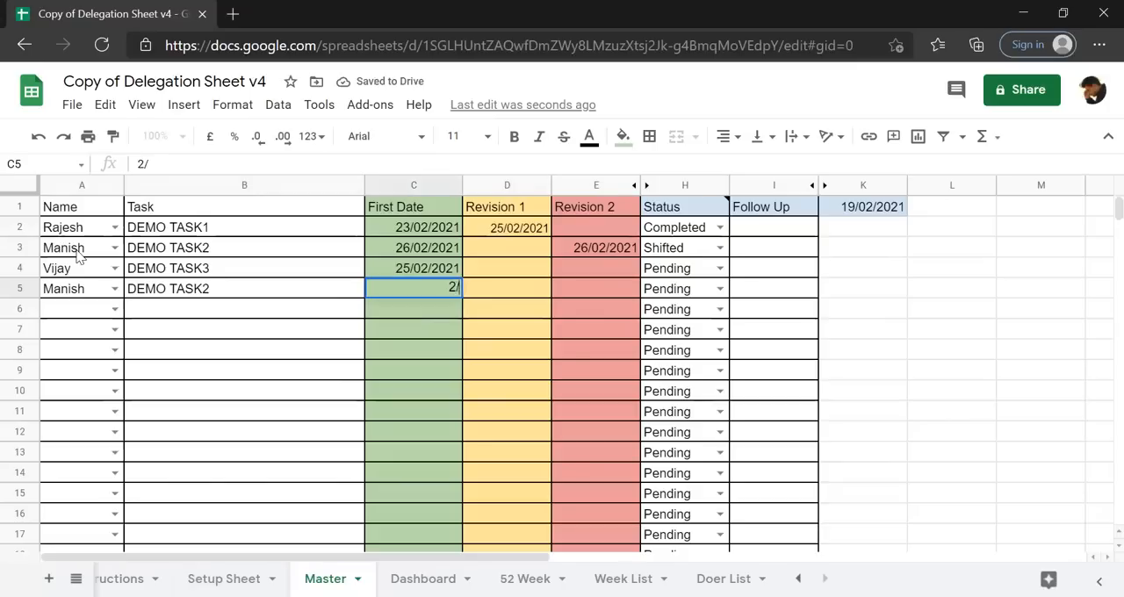
type("3.")
key("BackSpace")
type("/2021")
key("Return")
key("Up")
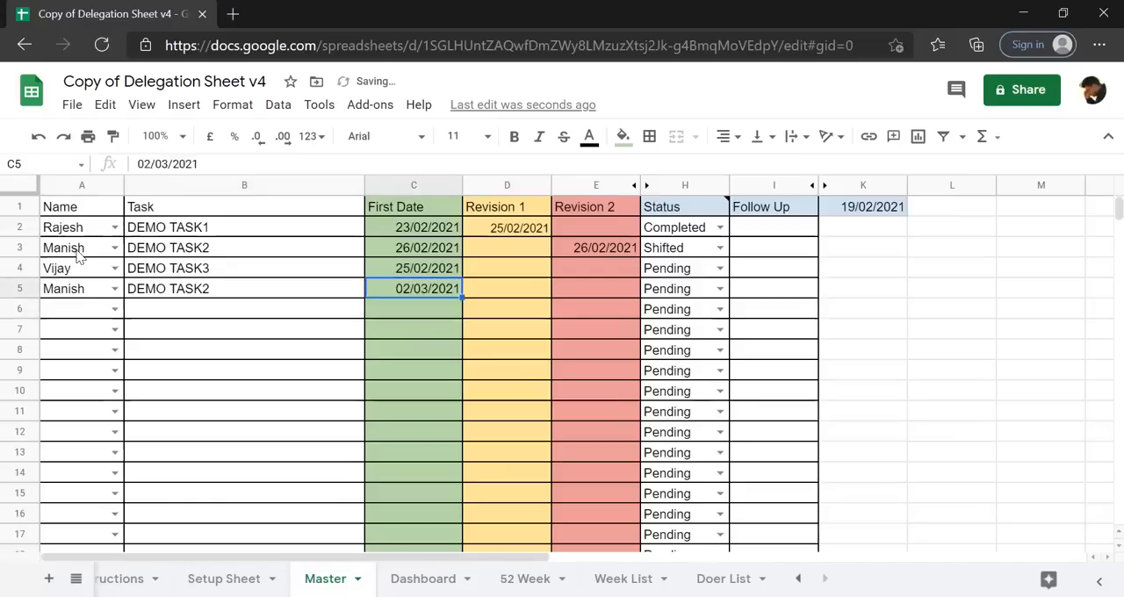
Set the Status of DEMO TASK3 in H4 to Completed.
key("Right")
key("Right")
key("Right")
key("Up")
key("Left")
key("Left")
key("Left")
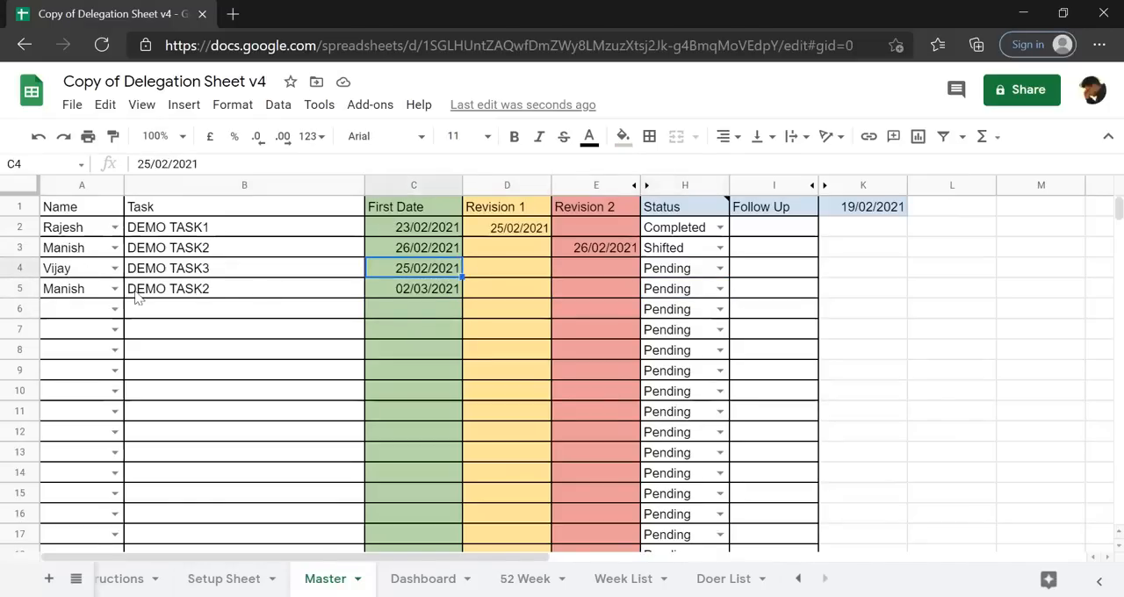
left_click(69, 270)
left_click(425, 274)
left_click(722, 268)
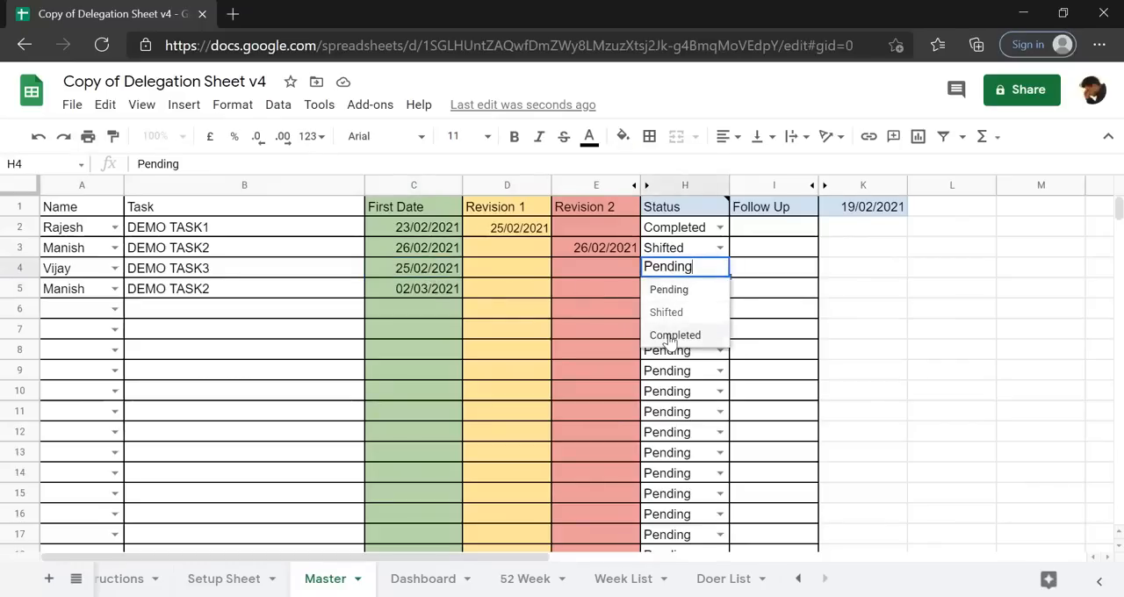
left_click(673, 334)
left_click(520, 330)
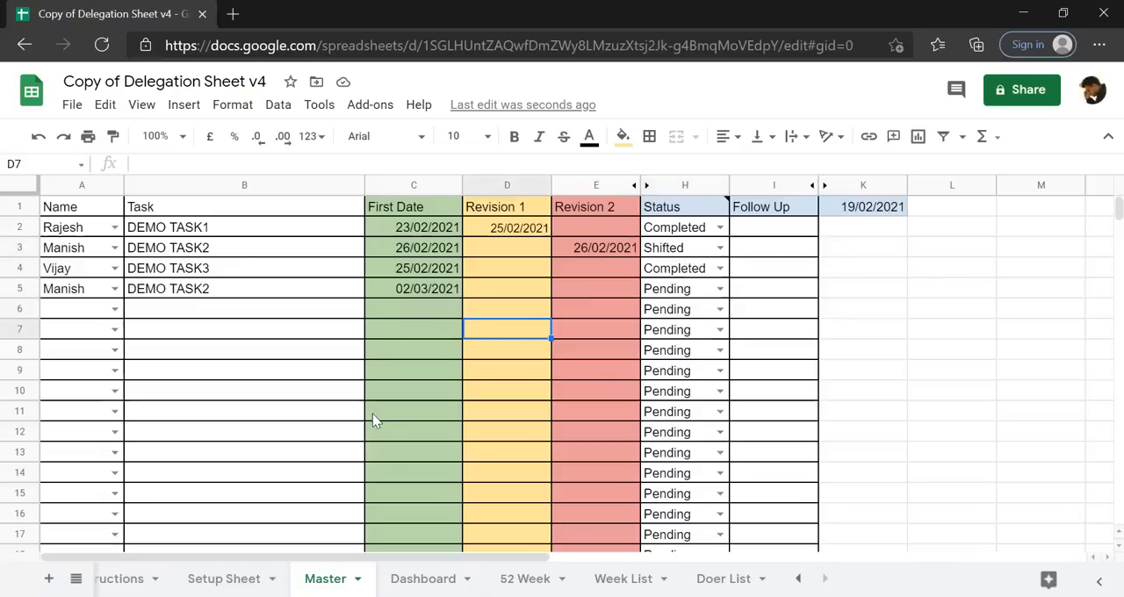
On the Dashboard sheet, apply outer borders to the input cells A2, D2 and B9:D9.
left_click(424, 579)
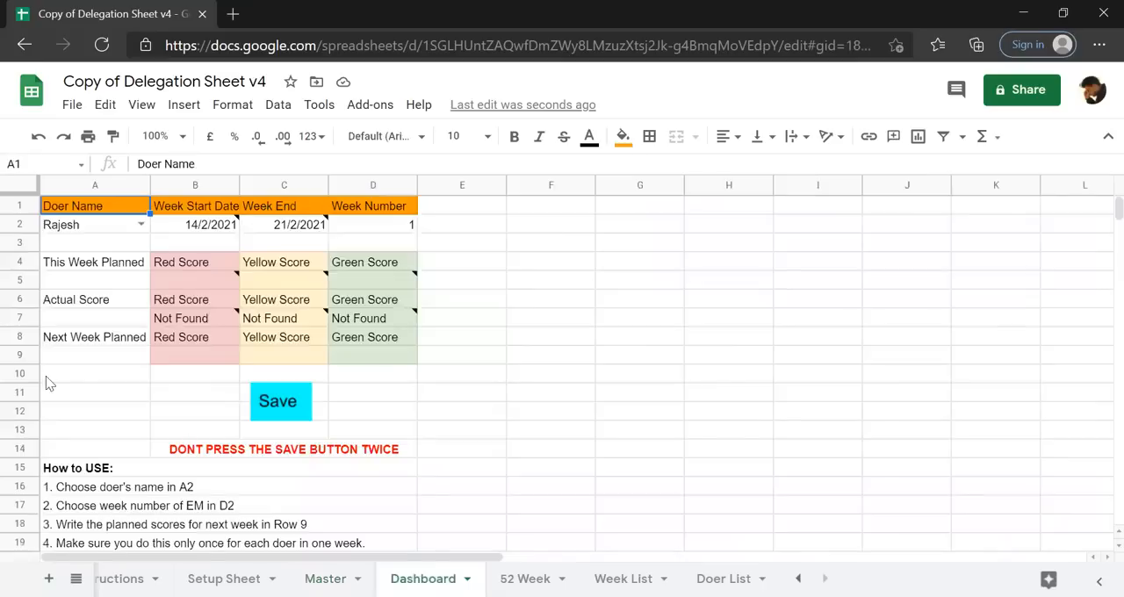
left_click(65, 230)
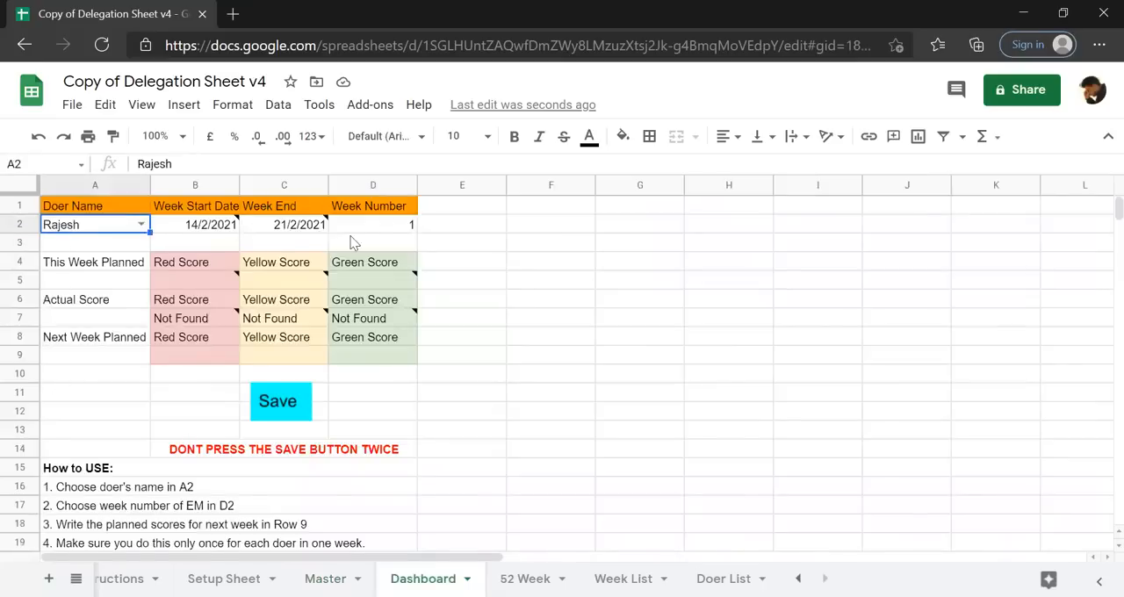
left_click(386, 228)
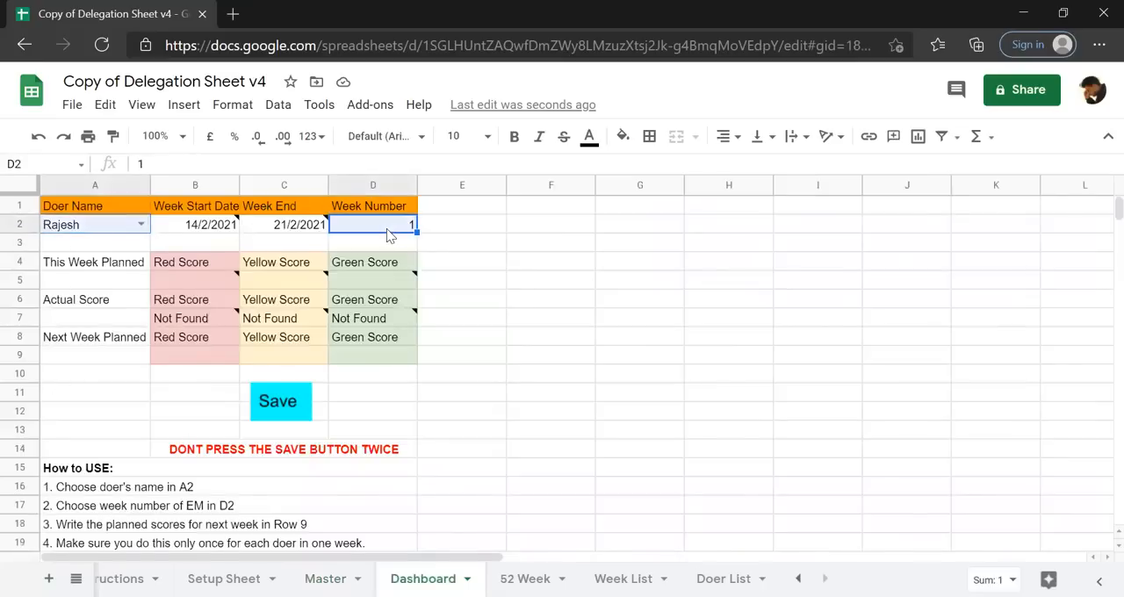
left_click(209, 359, "ctrl")
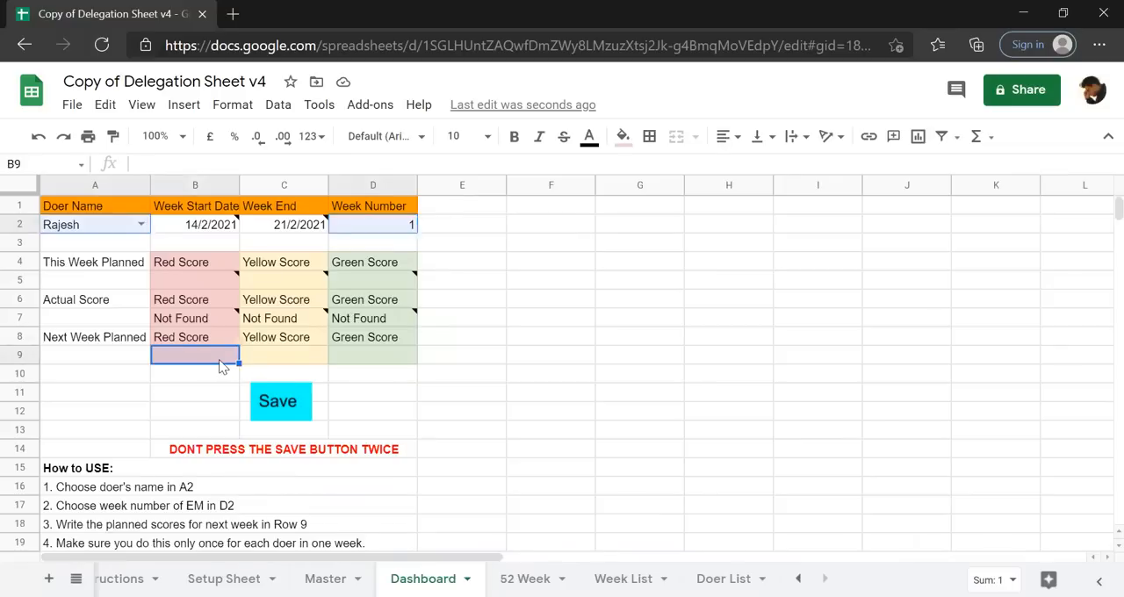
left_click(293, 359, "ctrl")
left_click(379, 358, "ctrl")
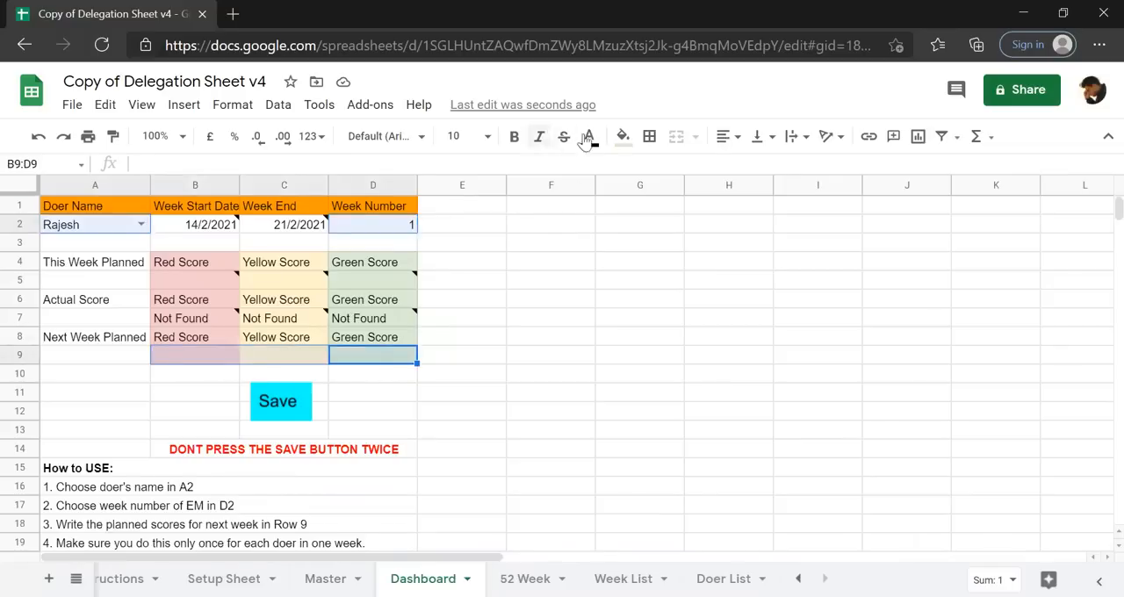
left_click(650, 145)
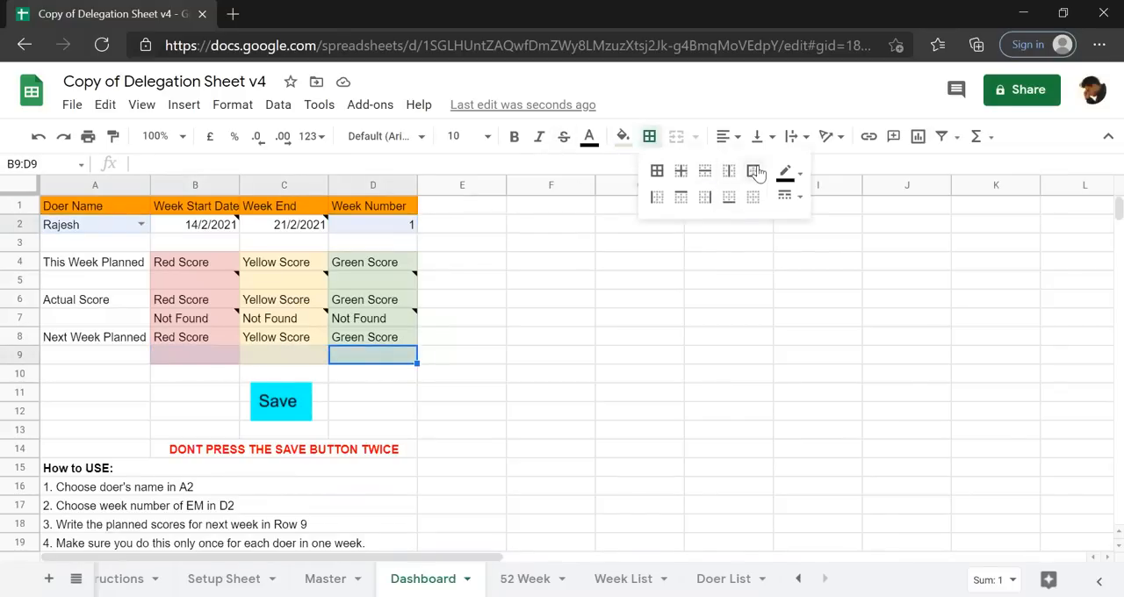
left_click(754, 171)
left_click(512, 284)
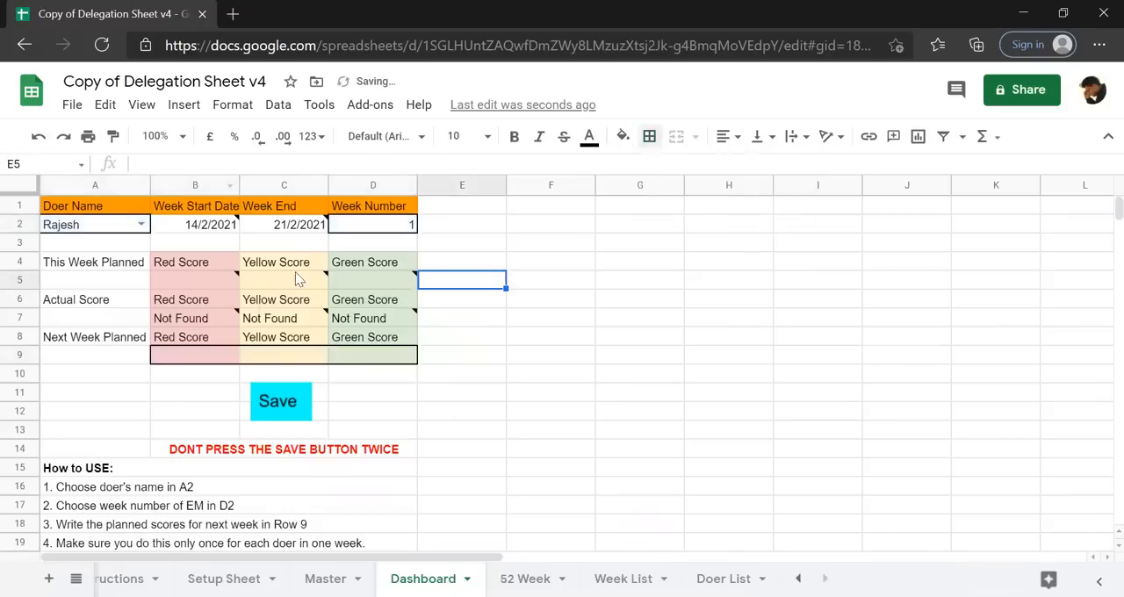
Choose DEMO TASK2's doer in Dashboard cell A2 and set the Week Number in D2 to 2.
left_click(141, 224)
left_click(97, 266)
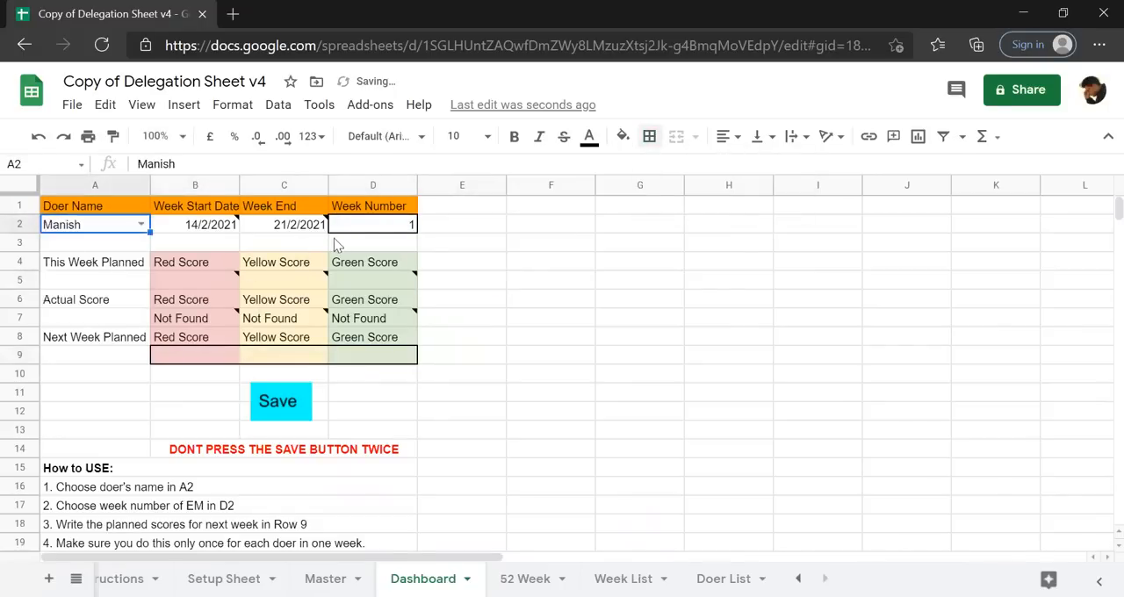
left_click(384, 227)
type("2")
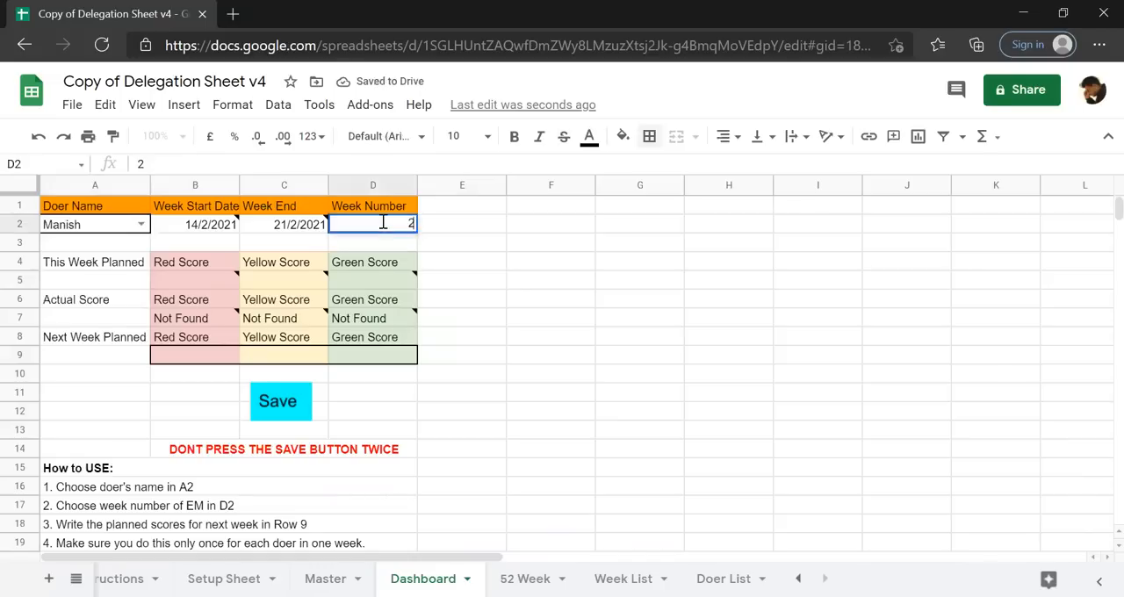
key("Return")
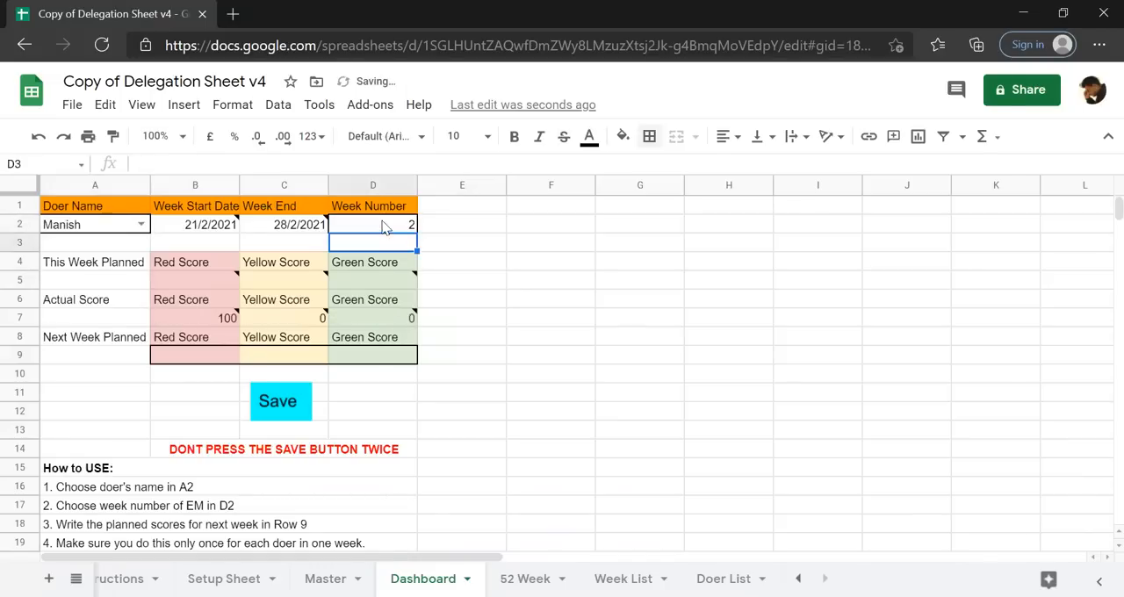
Choose DEMO TASK1's doer in A2 and check the Actual Score values in row 7.
left_click(141, 224)
left_click(110, 247)
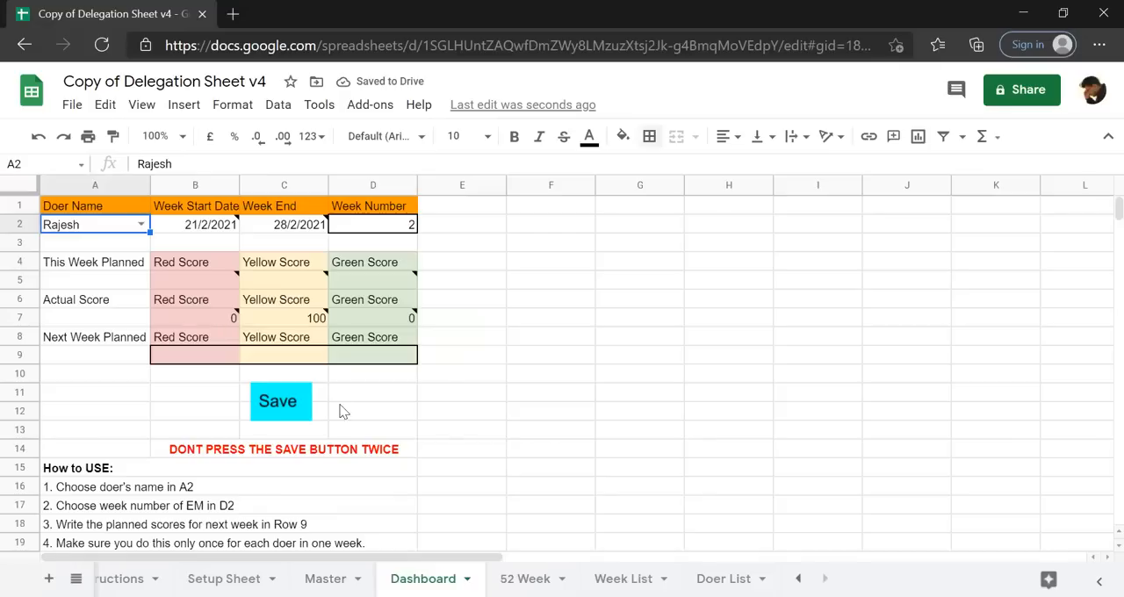
mouse_move(313, 325)
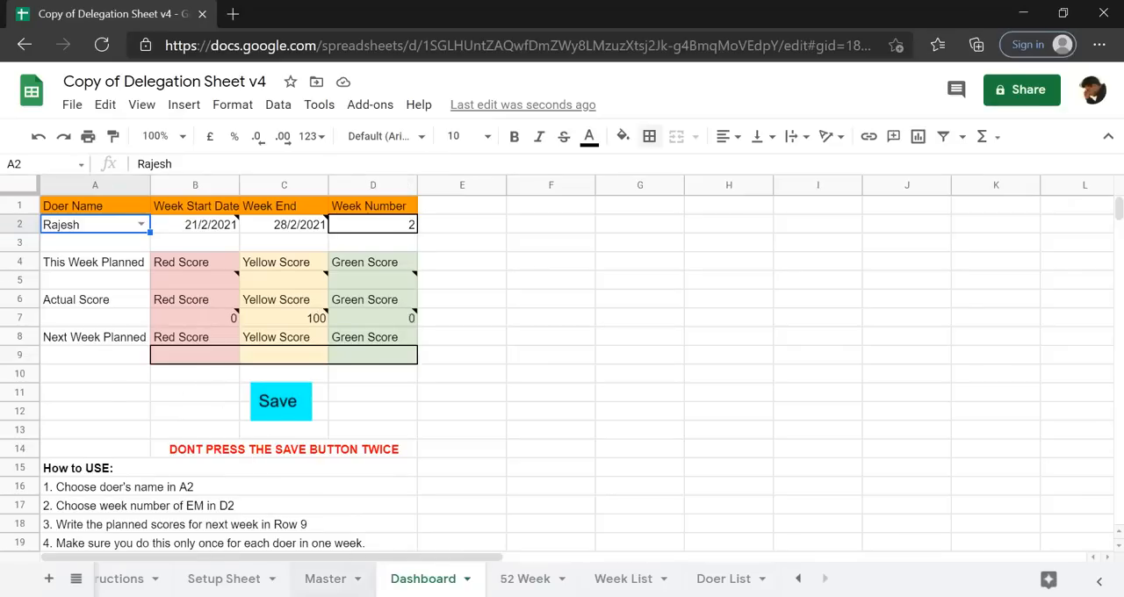
Review the First Date, Revision 1 and Revision 2 columns on the Master sheet against the Dashboard's score colours.
left_click(325, 579)
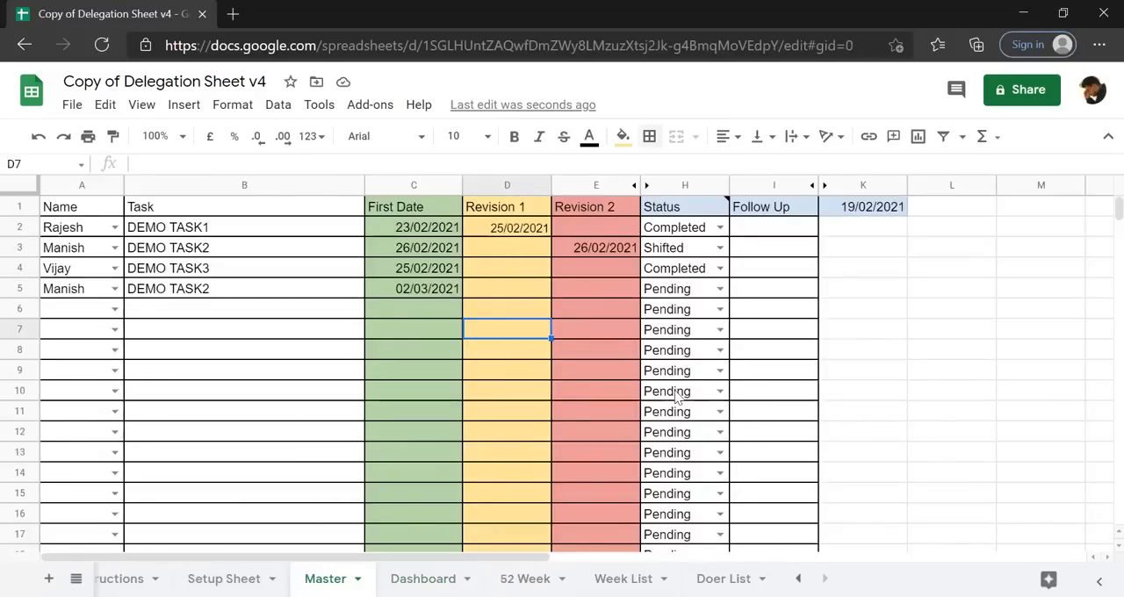
left_click(431, 579)
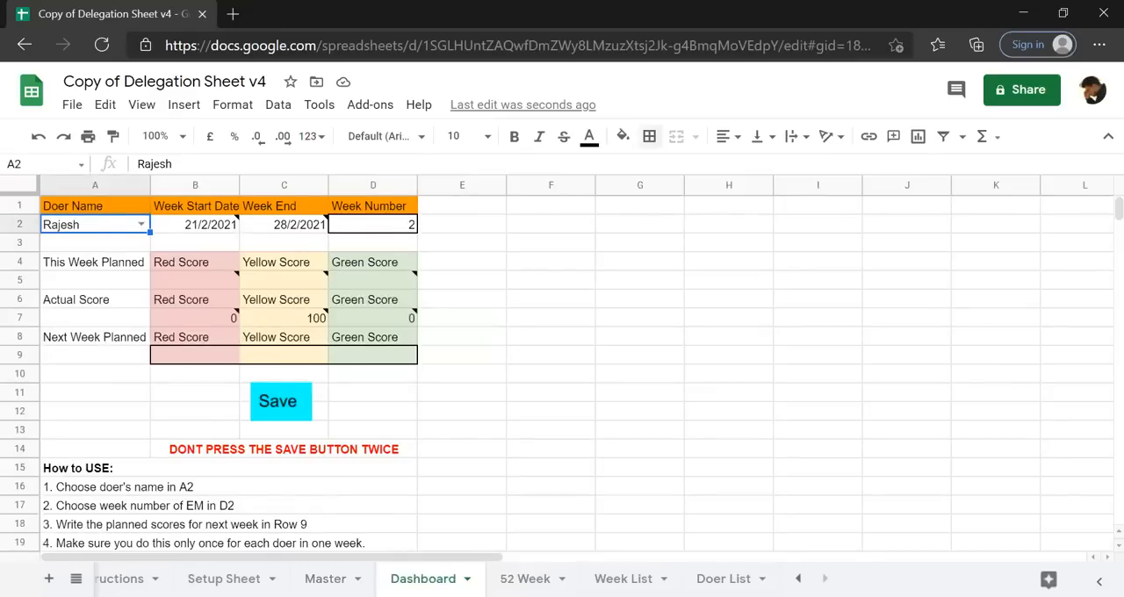
left_click(350, 577)
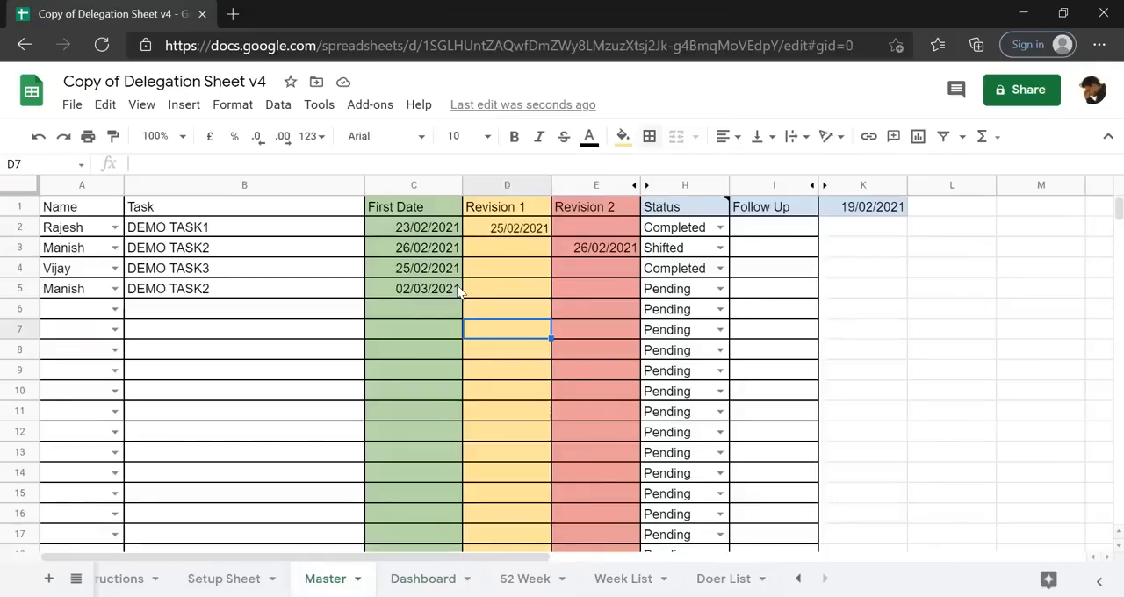
left_click(397, 184)
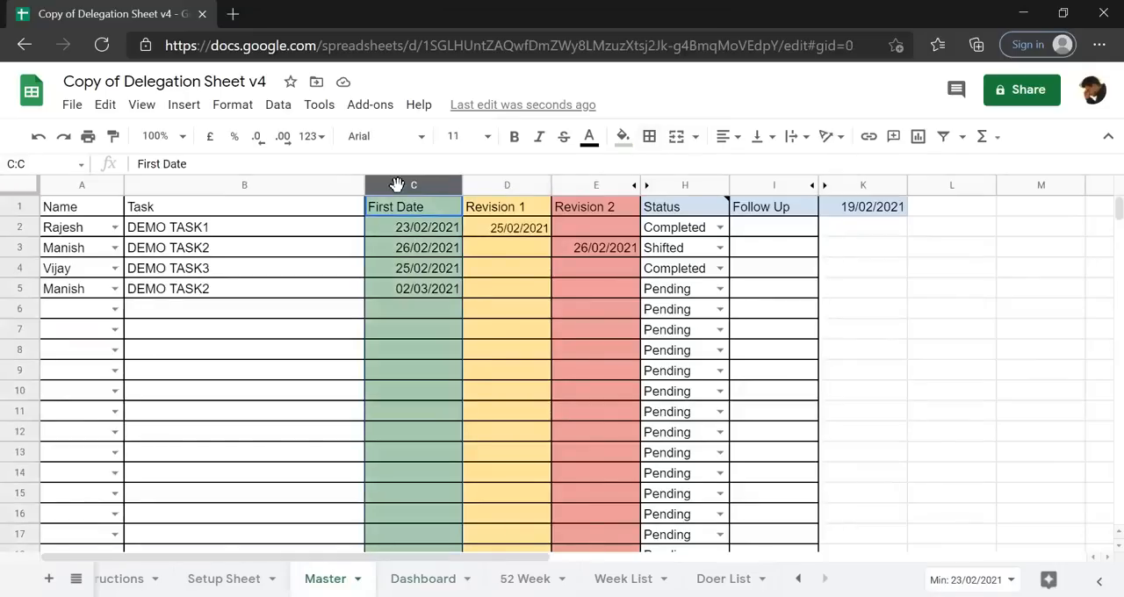
left_click(499, 183)
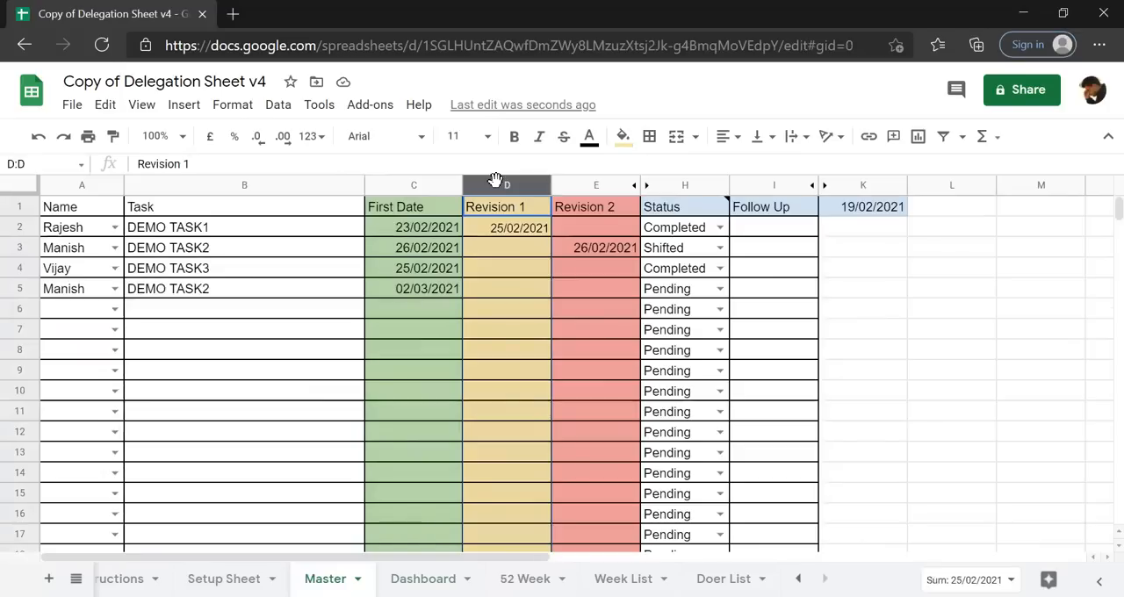
left_click(575, 186)
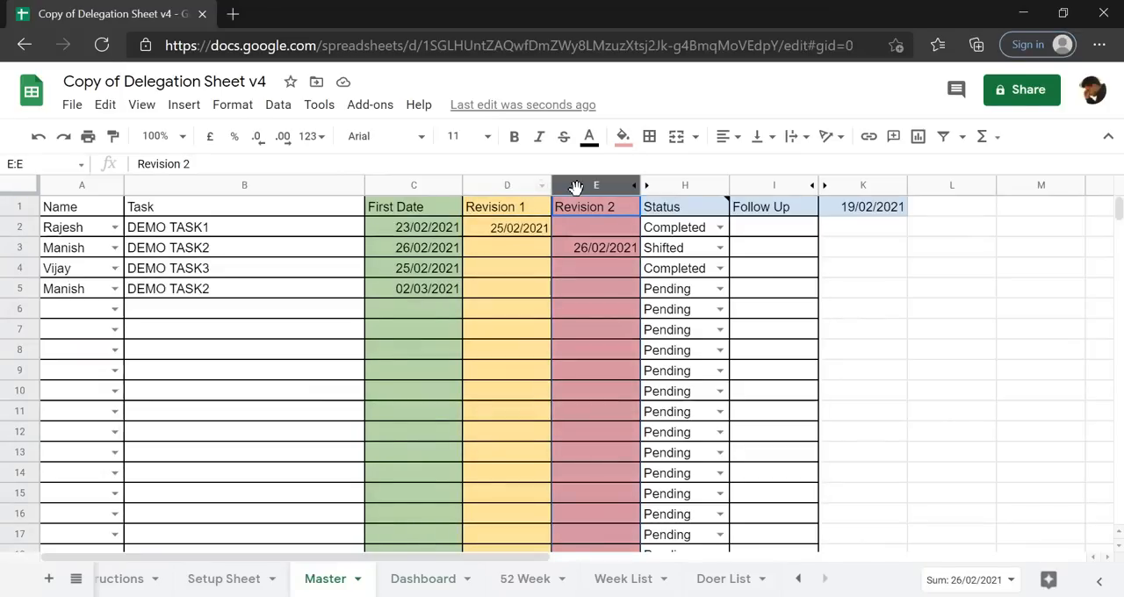
Choose DEMO TASK3's doer in Dashboard cell A2 and examine the Actual Score values.
left_click(423, 579)
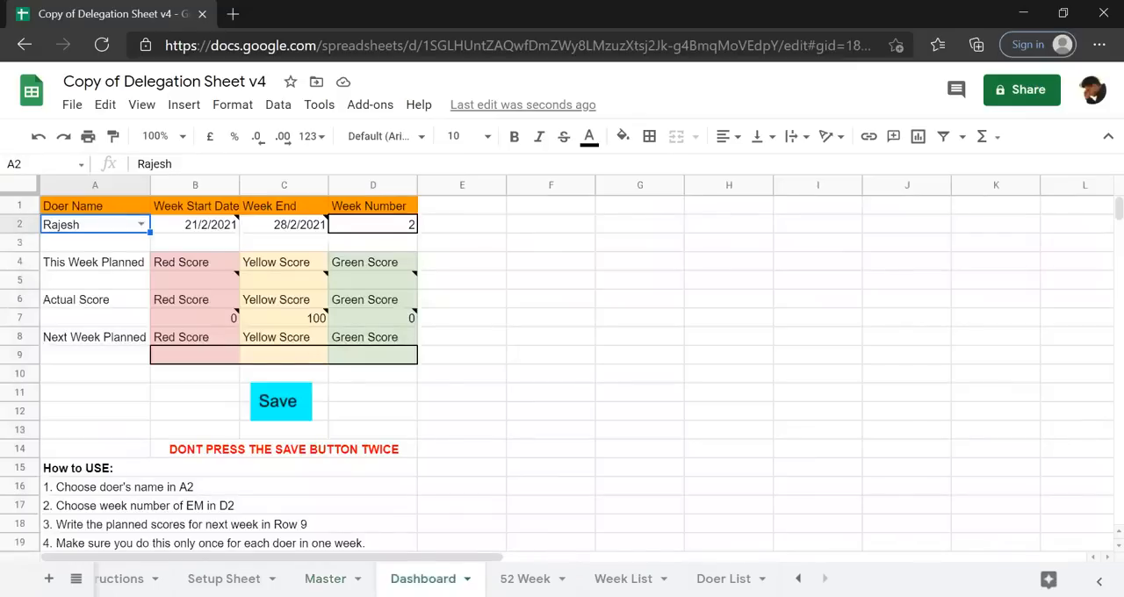
left_click(141, 225)
left_click(77, 293)
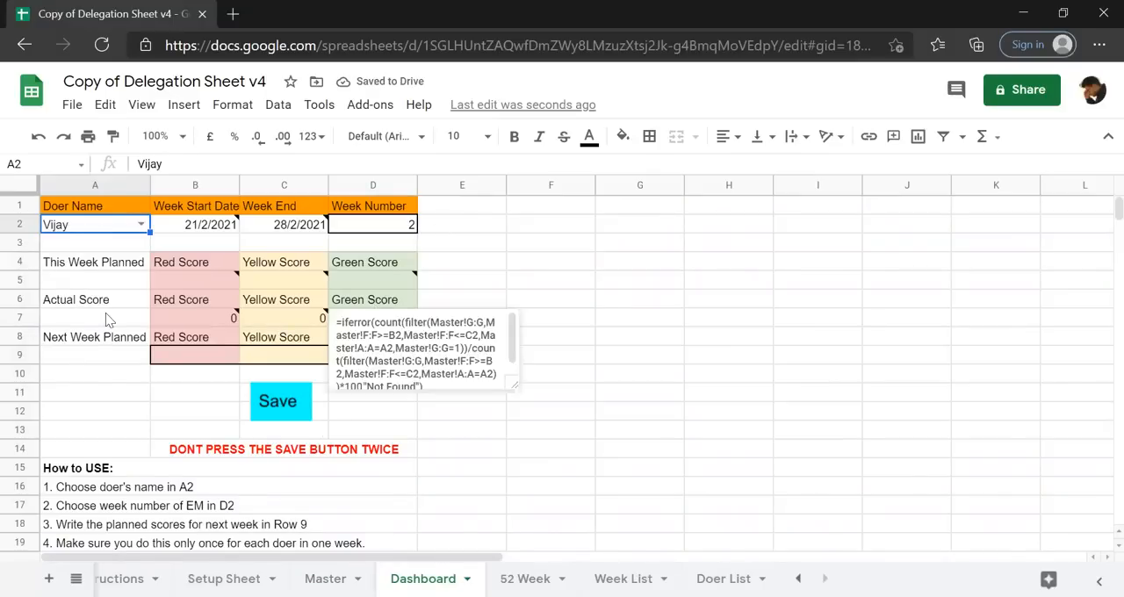
left_click(571, 280)
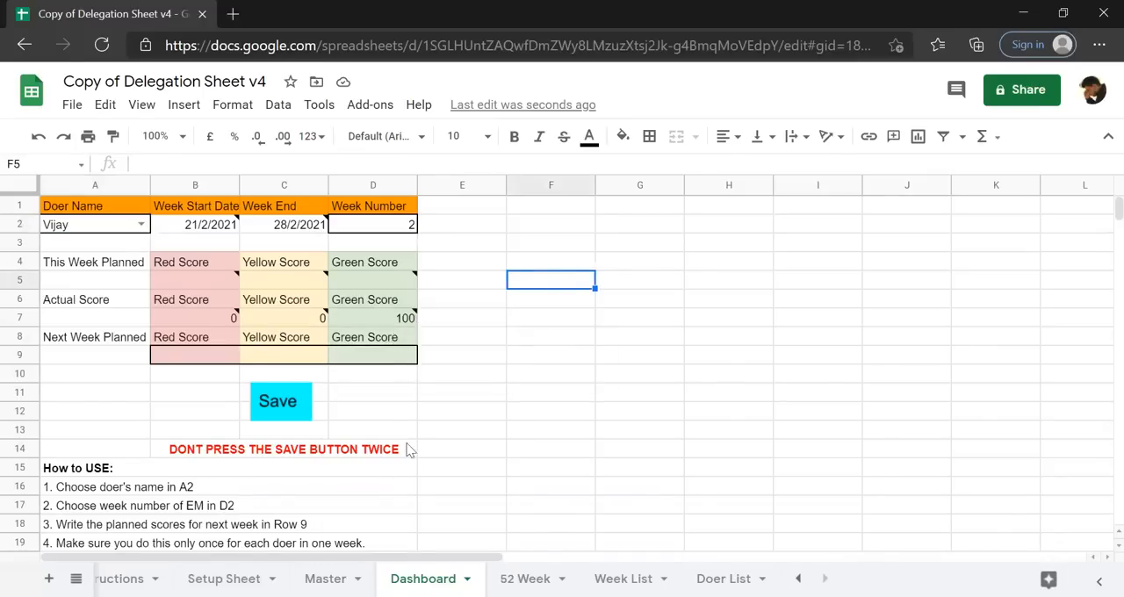
Compare DEMO TASK3's First Date in C4 on the Master sheet with the doer's Green Score on the Dashboard.
left_click(325, 579)
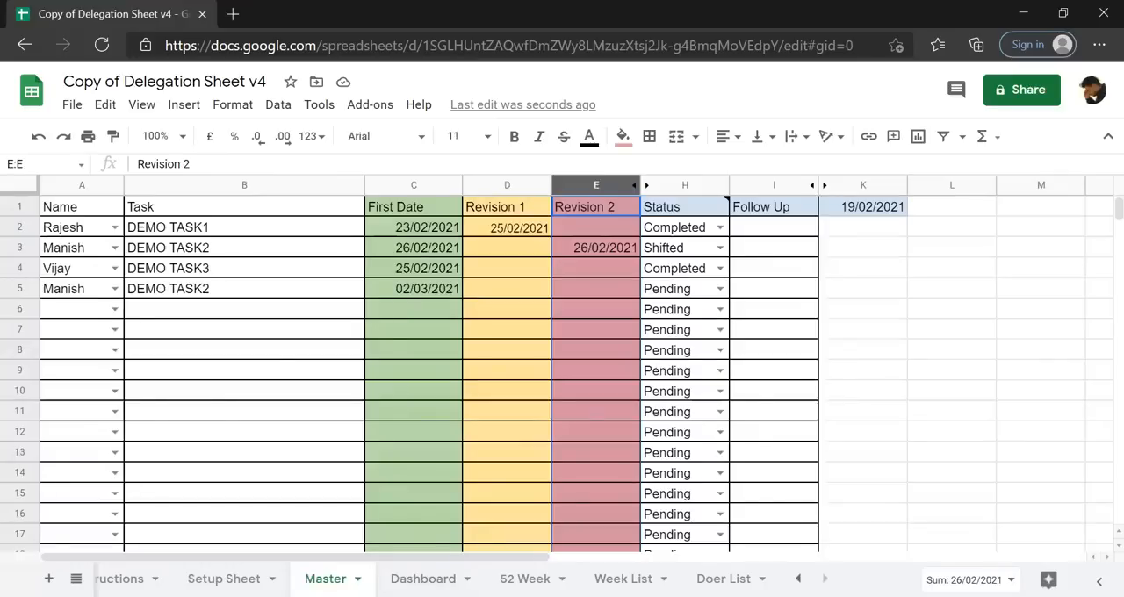
left_click(419, 273)
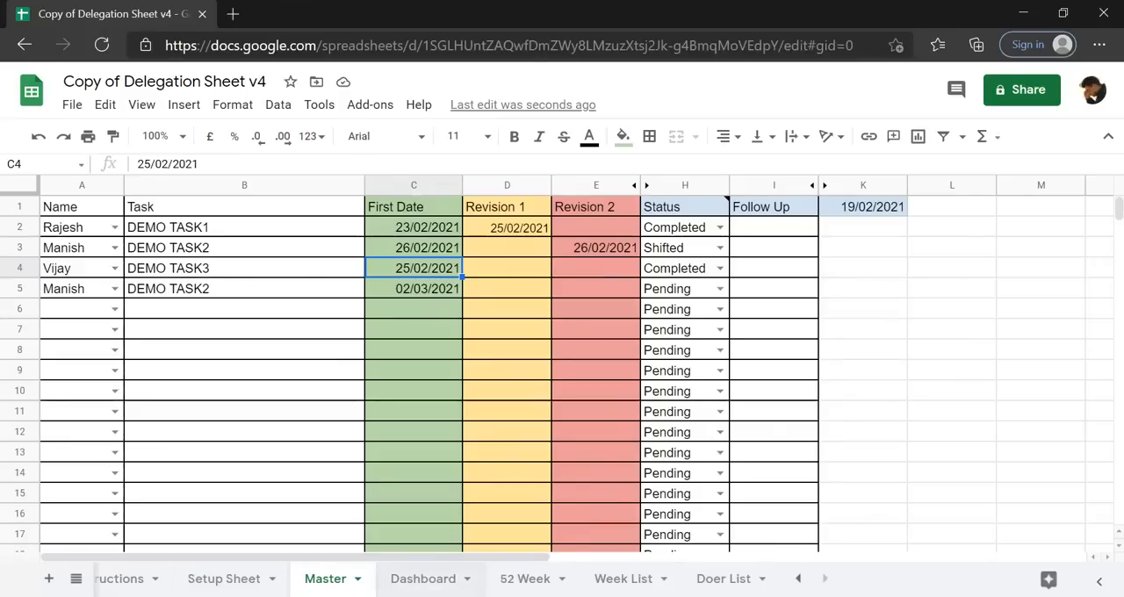
left_click(423, 579)
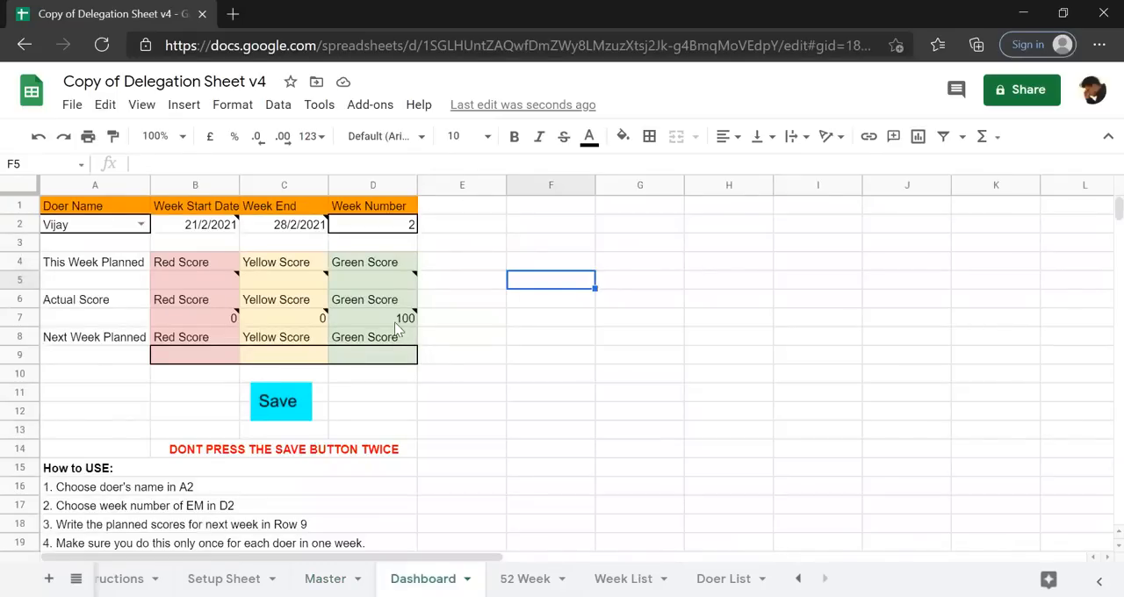
mouse_move(397, 321)
Choose DEMO TASK2's doer in A2 again and inspect the actual Red Score in B7.
left_click(141, 225)
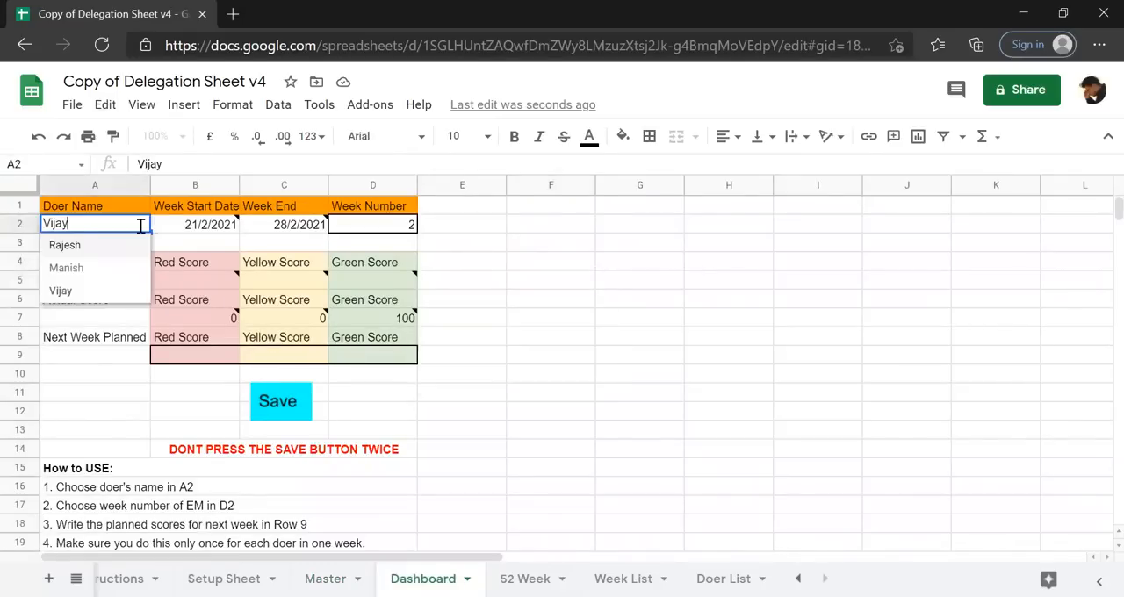
left_click(97, 267)
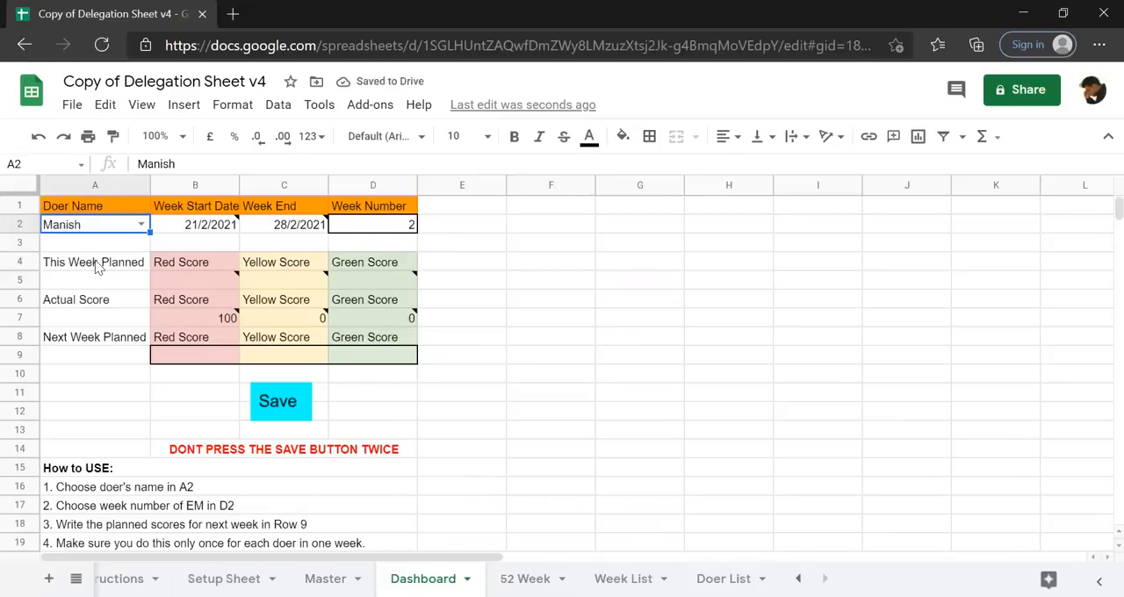
left_click(209, 305)
left_click(210, 323)
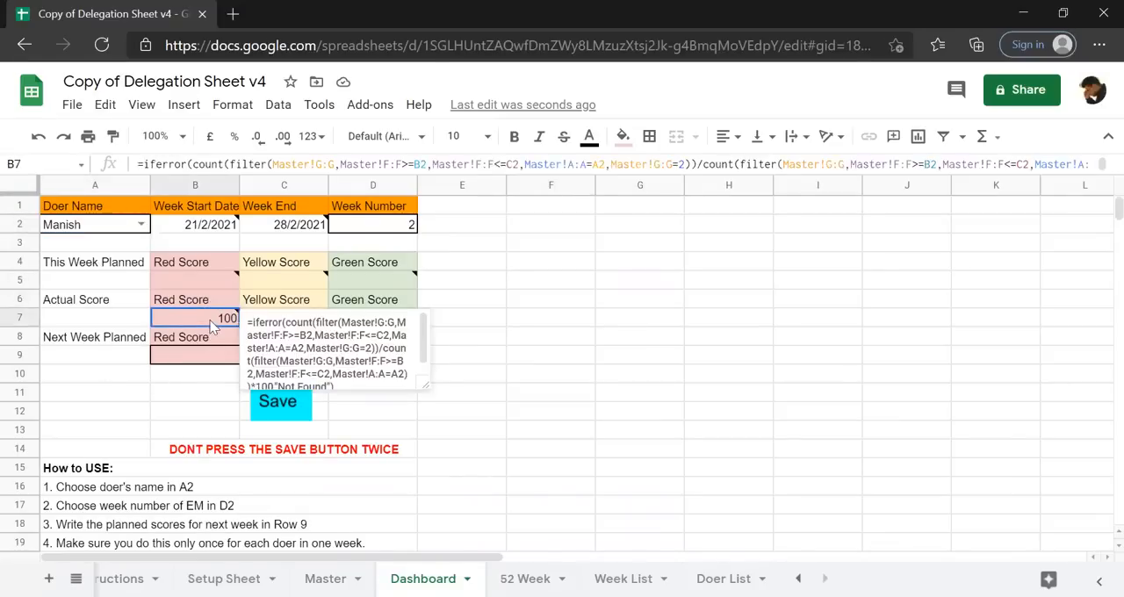
Compare DEMO TASK2's First Date in C3 and Revision 2 date in E3 on the Master sheet with the doer's Dashboard scores.
left_click(325, 578)
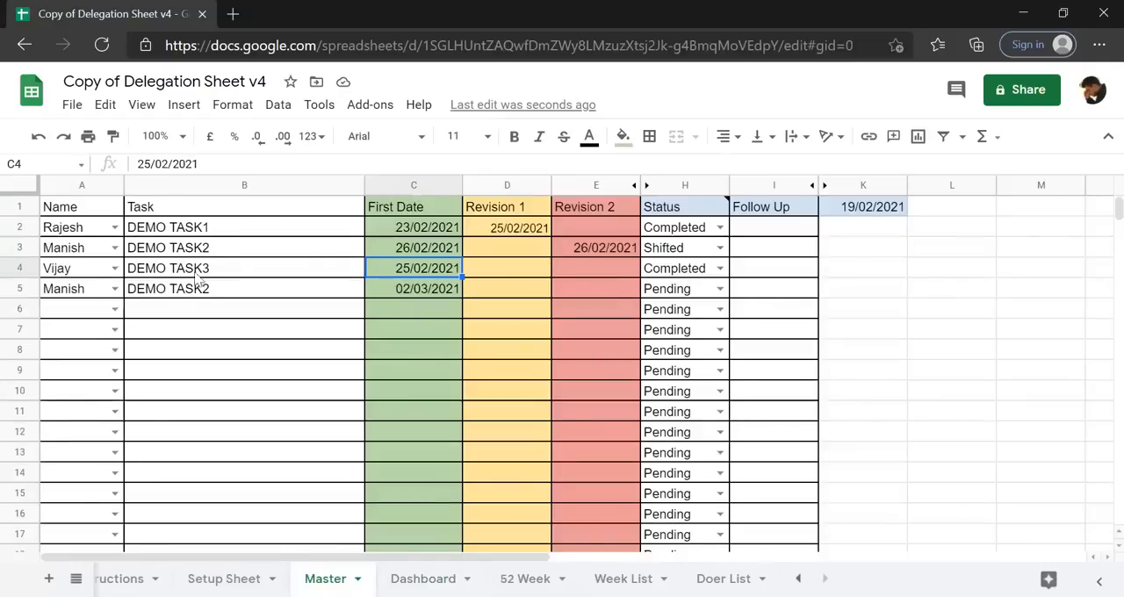
left_click(59, 255)
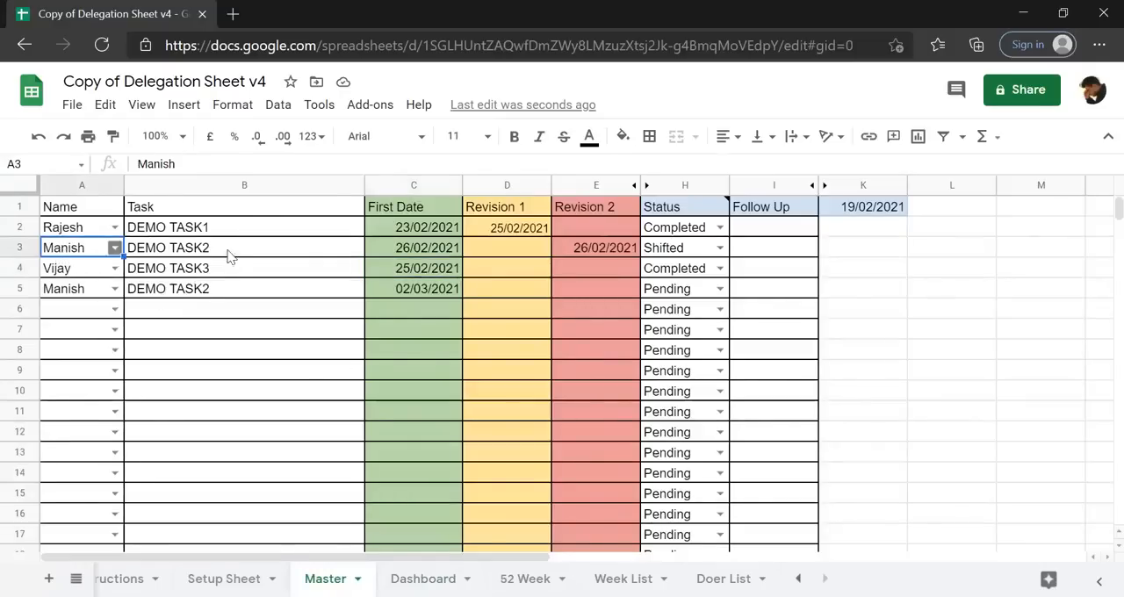
left_click(416, 252)
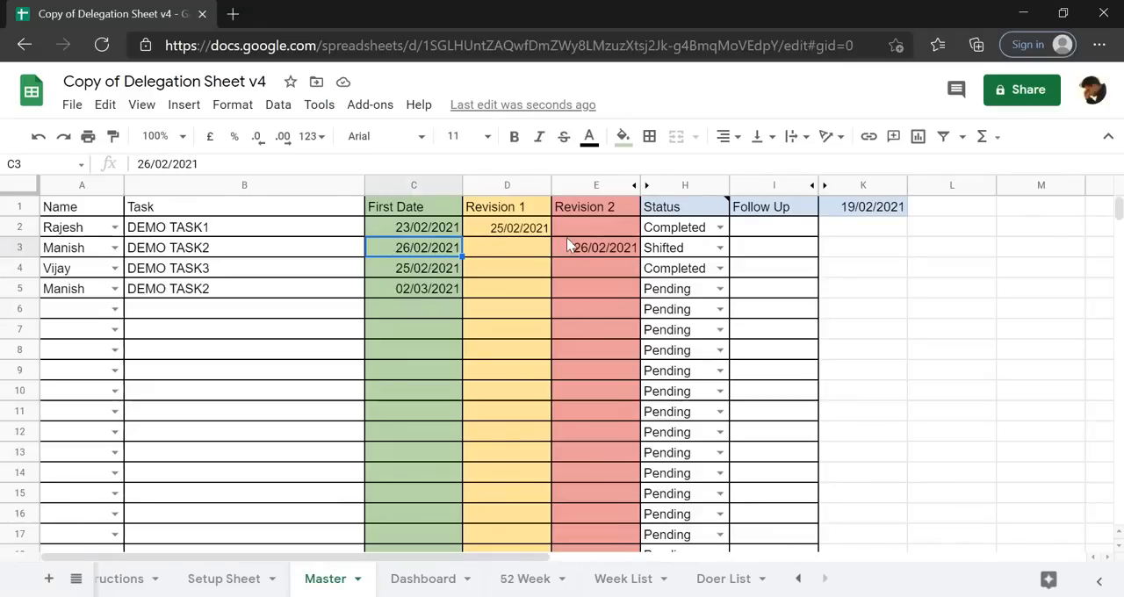
left_click(586, 254)
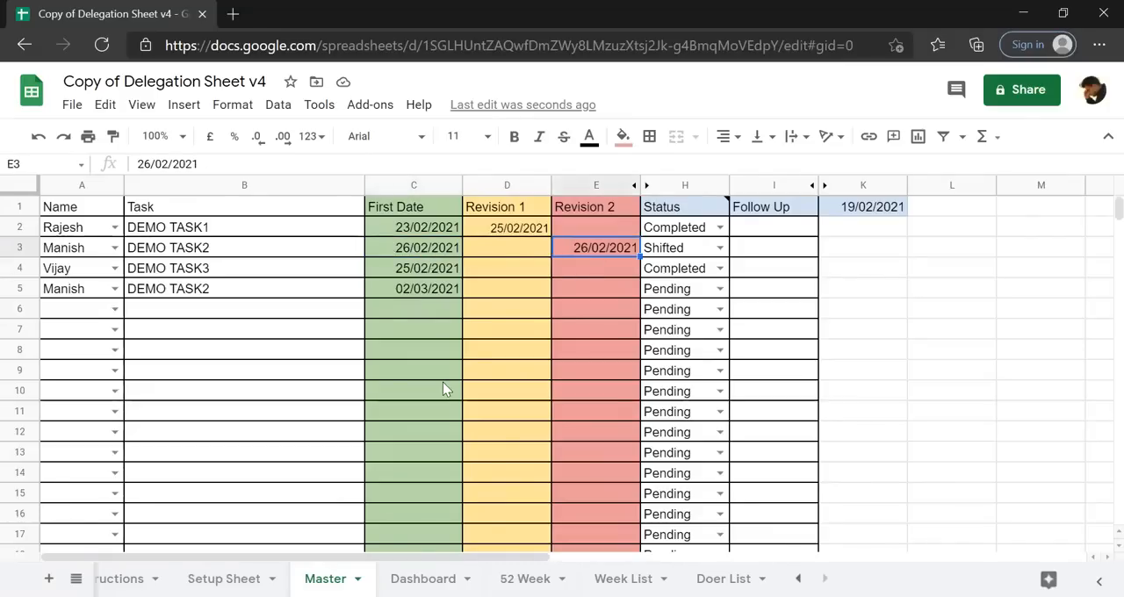
left_click(422, 579)
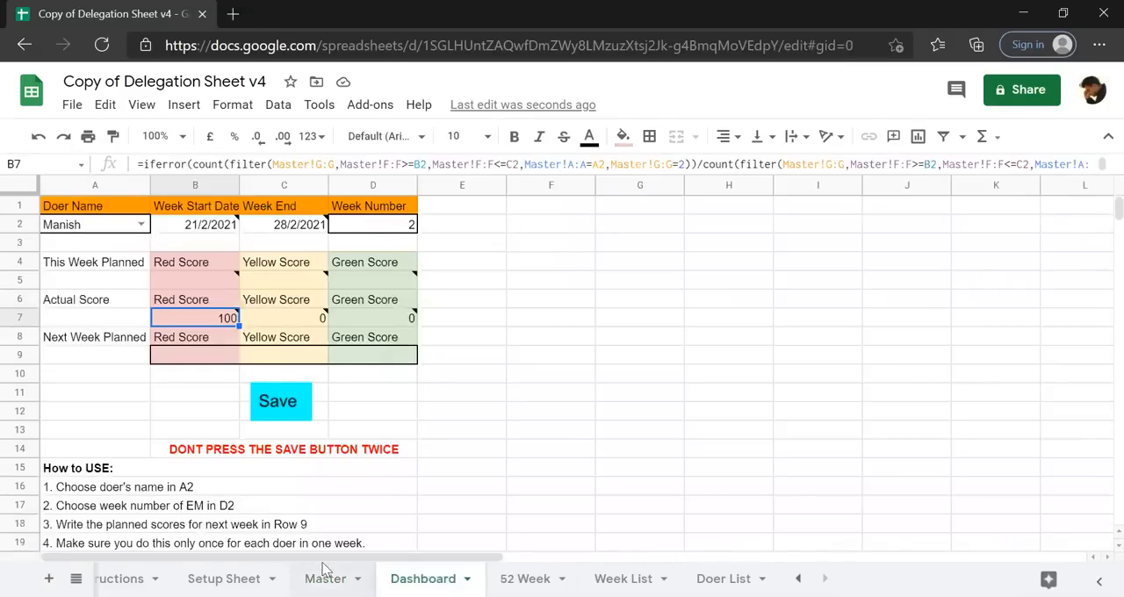
Select the second DEMO TASK2 entry in A5:C5 on the Master sheet to examine its doer and First Date.
left_click(326, 578)
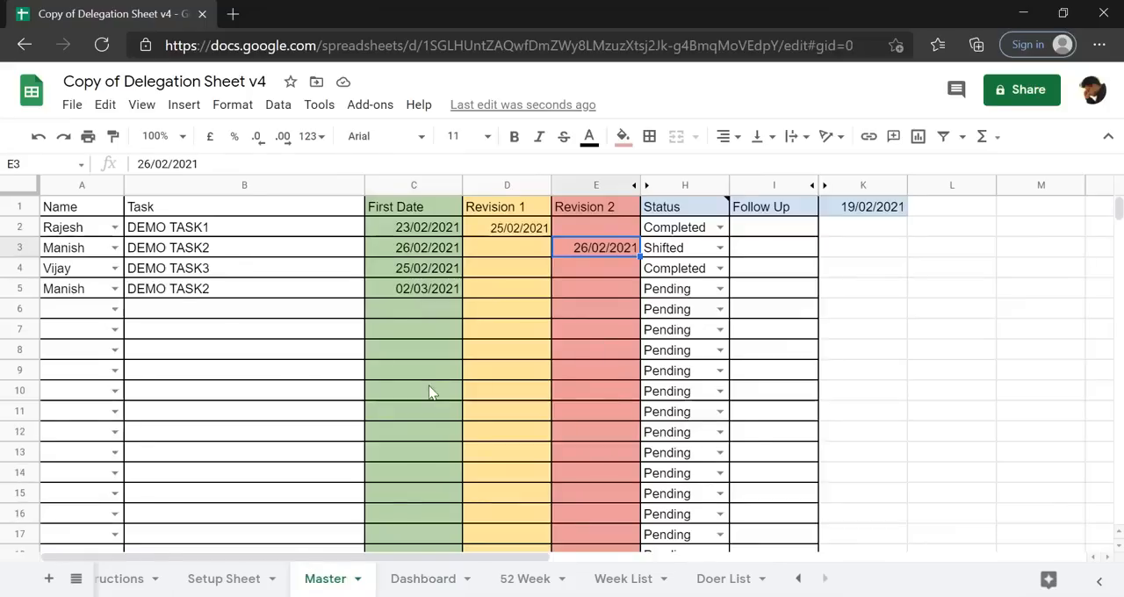
left_click(76, 293)
key("shift+Right")
key("shift+Right")
key("shift+Right")
key("shift+Left")
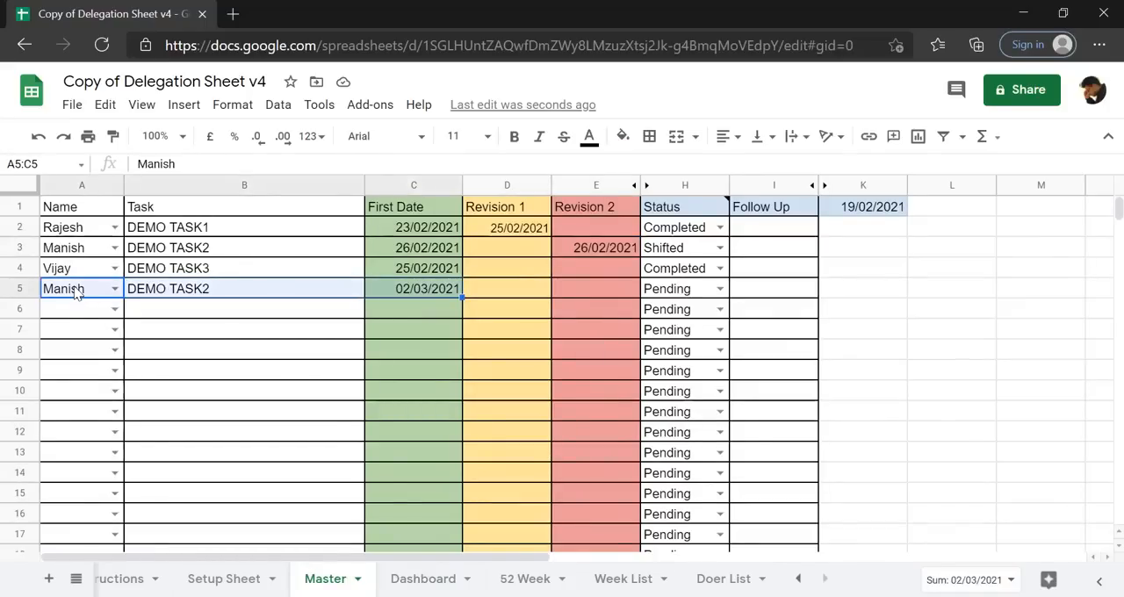
Set the Dashboard's week number in D2 to 3 and inspect the doer's actual Green Score in D7.
left_click(444, 573)
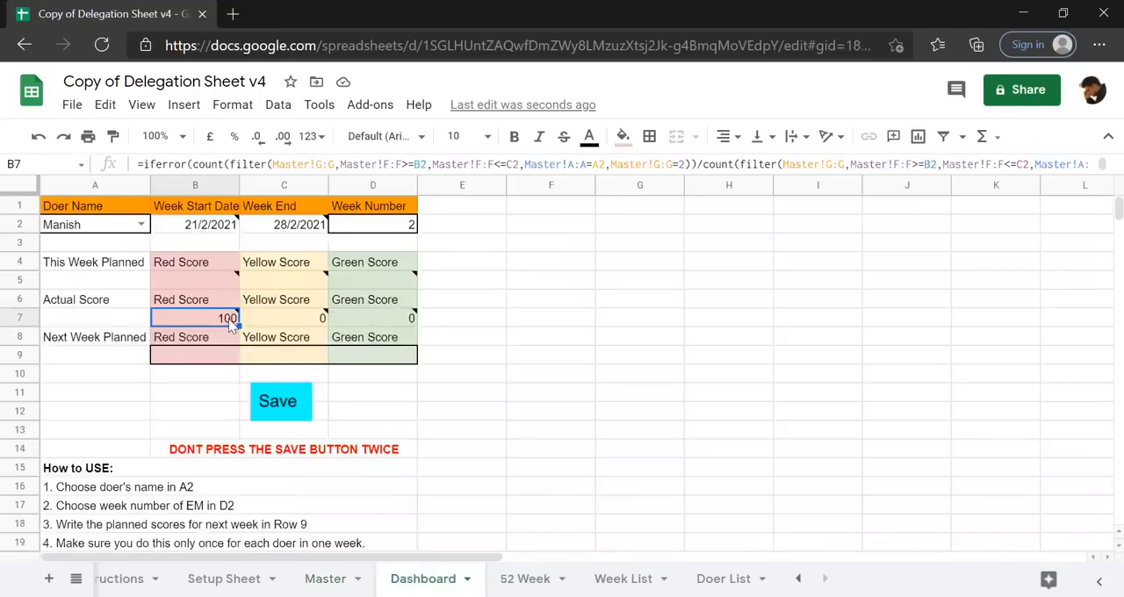
left_click(413, 230)
type("3")
key("Return")
key("Down")
key("Down")
key("Down")
key("Down")
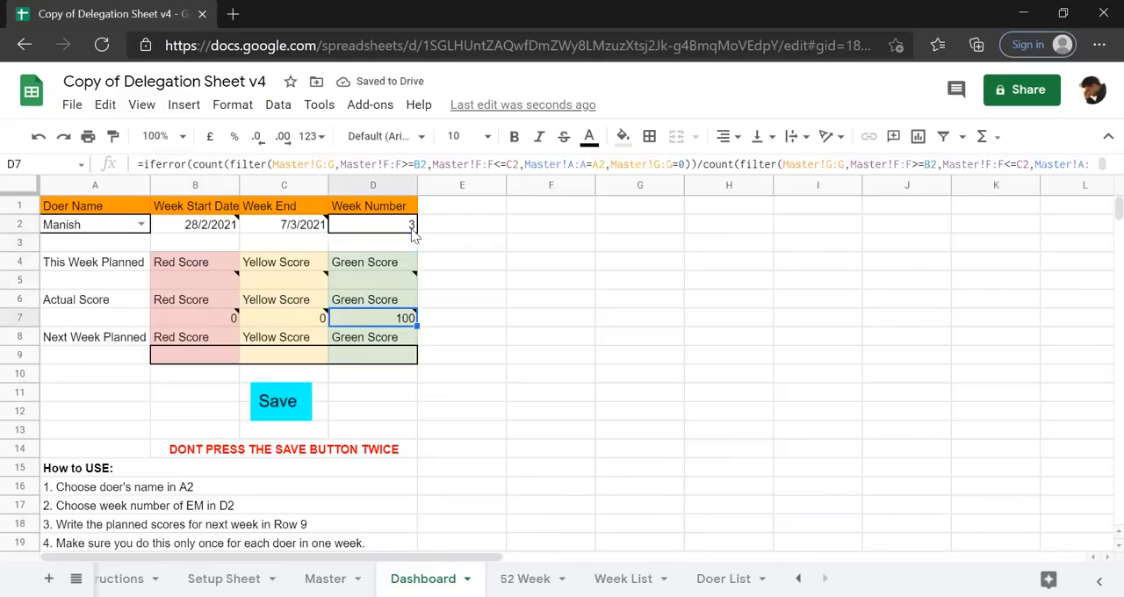
Set the week number in D2 back to 2 and inspect the planned Green Score cell D5.
key("Up")
key("Up")
key("Up")
key("Up")
key("Up")
type("2")
key("Return")
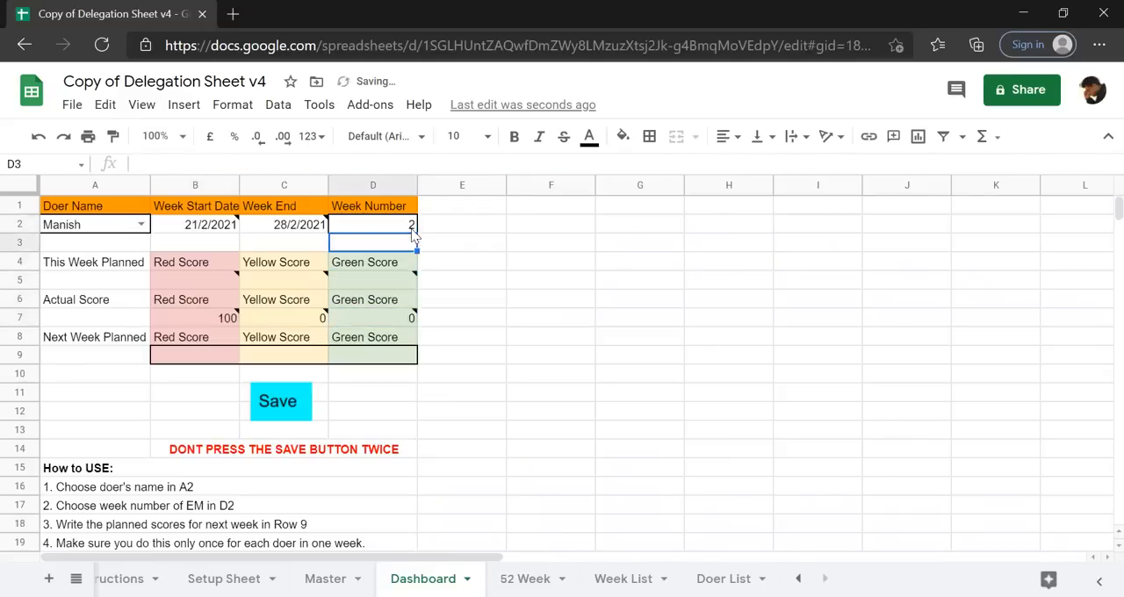
key("Down")
key("Down")
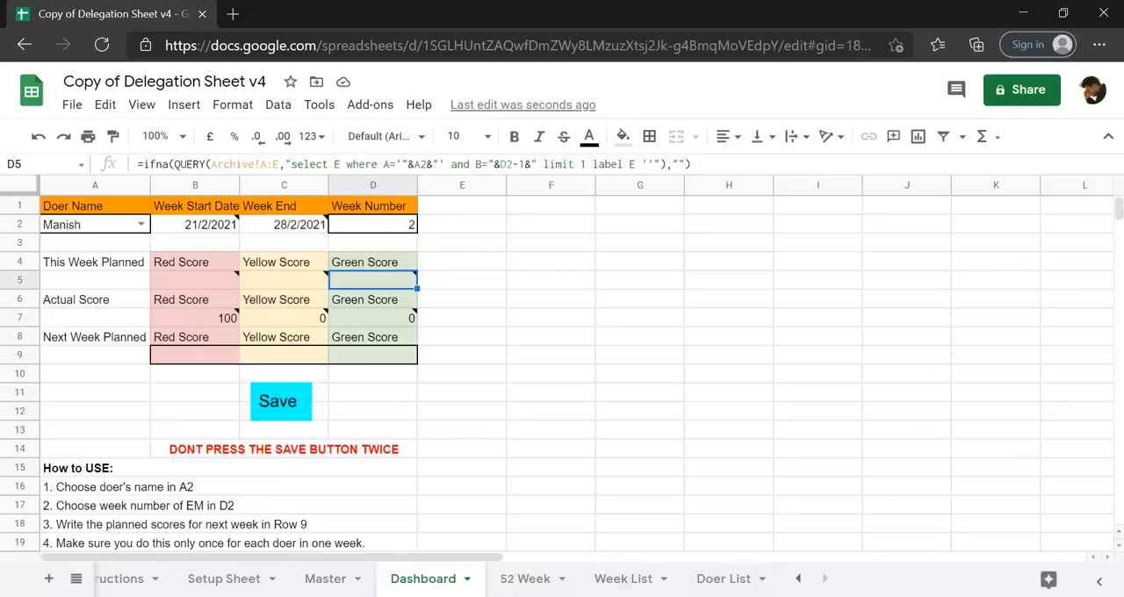
Review the week start dates on the Week List sheet and the delegated tasks on the Master sheet, returning to the Dashboard.
left_click(655, 579)
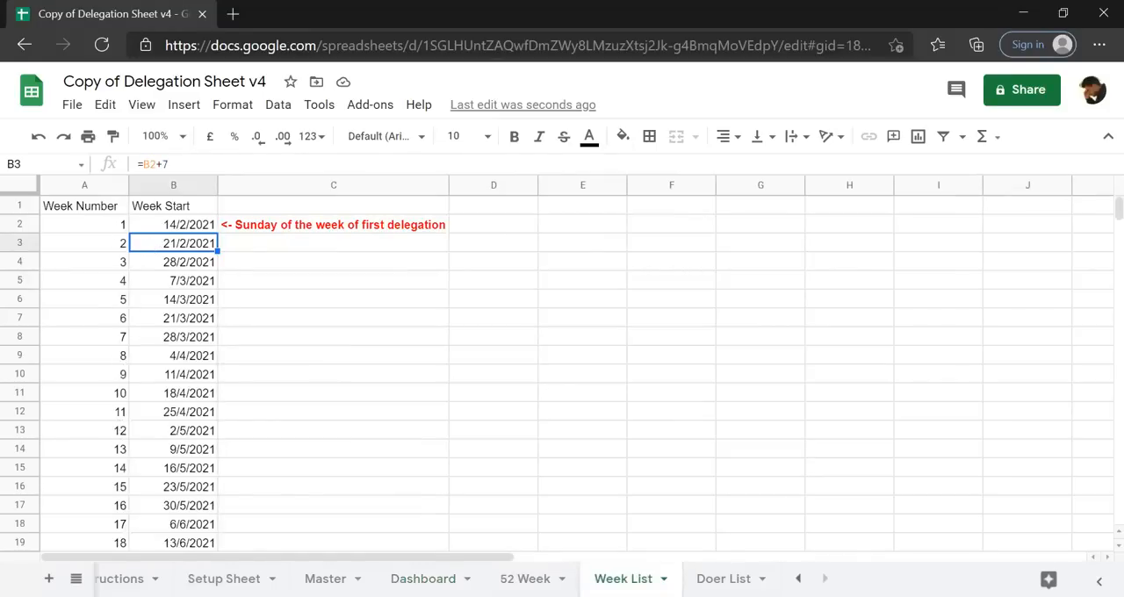
left_click(325, 579)
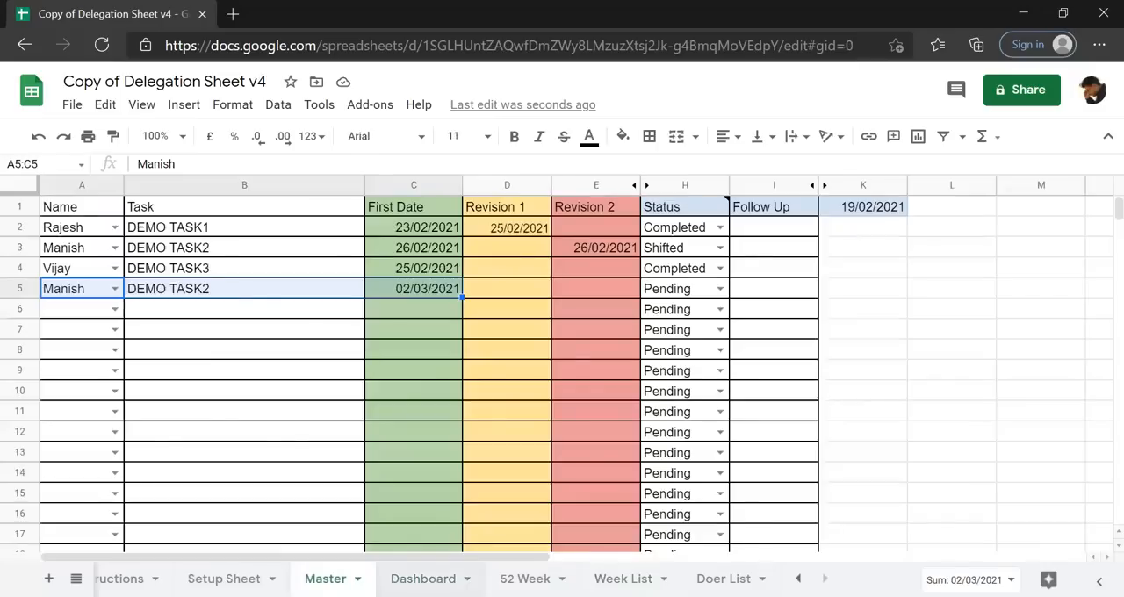
left_click(424, 579)
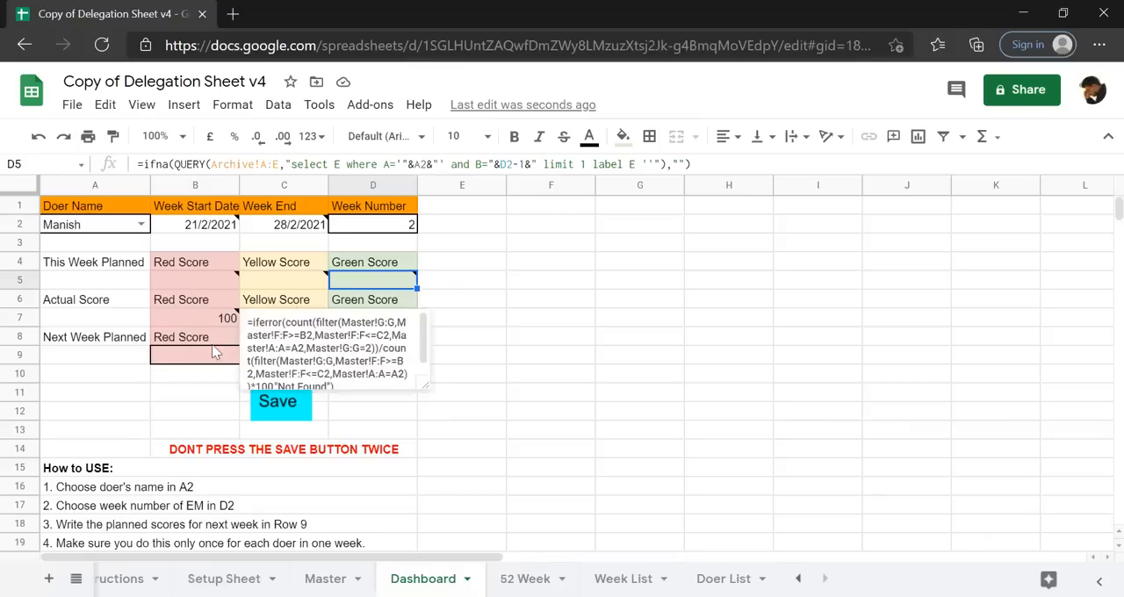
Enter next week's planned Red Score 20 in B9 and Green Score 80 in D9, then save the scores once.
left_click(179, 355)
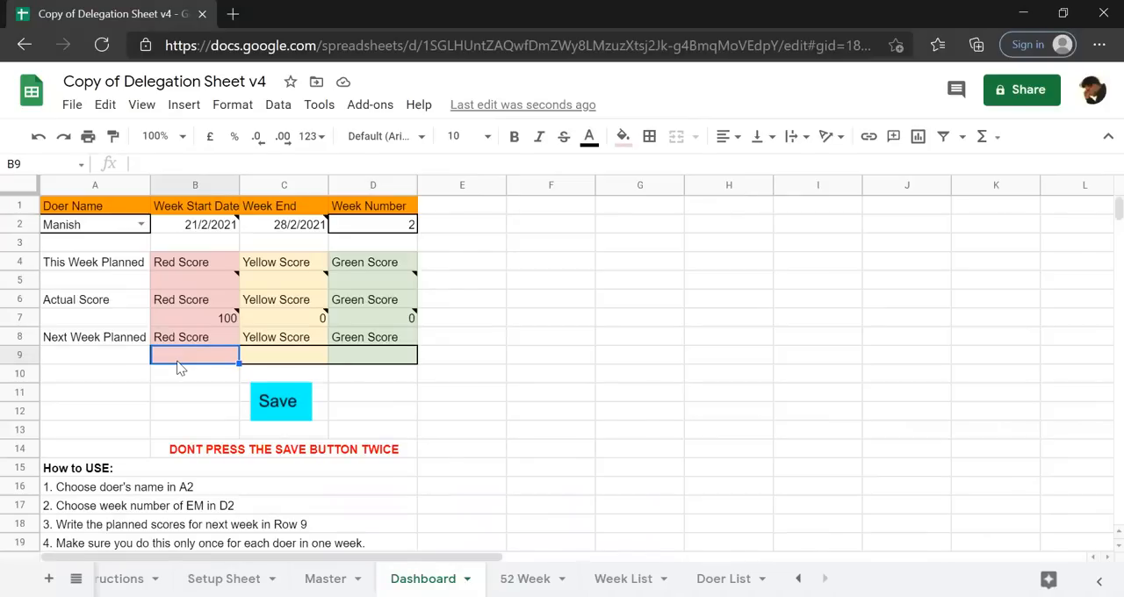
type("20")
key("Tab")
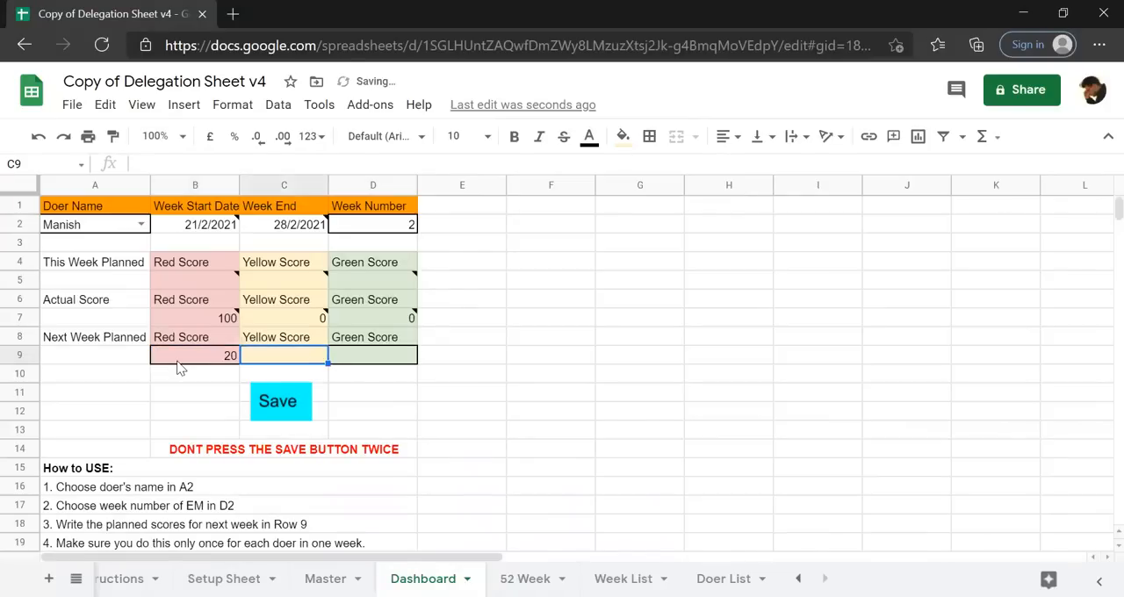
key("Tab")
type("80")
key("Return")
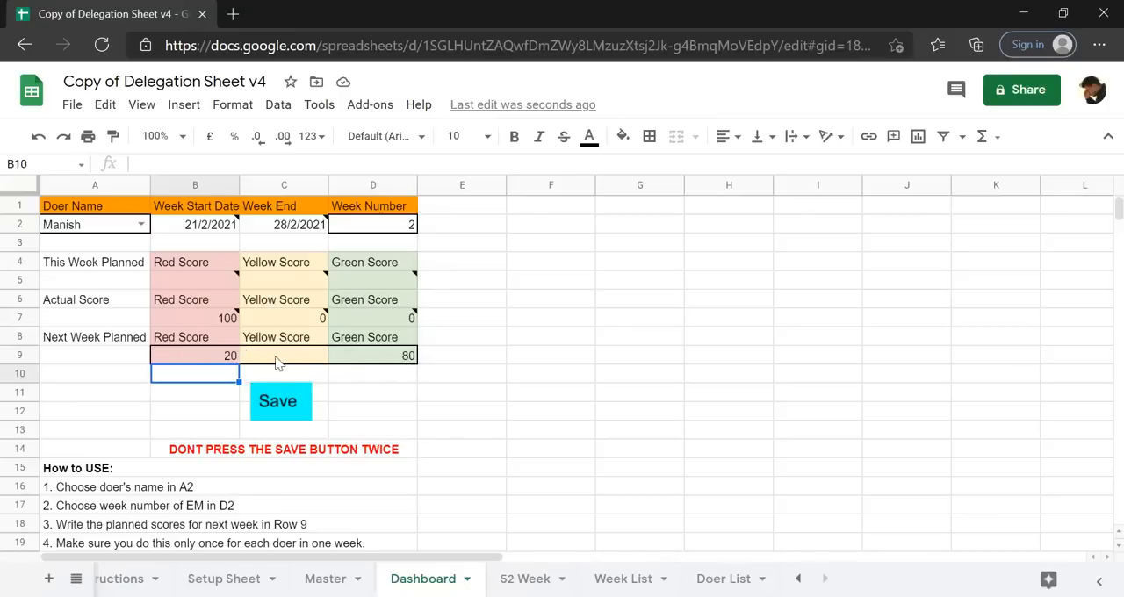
left_click(295, 405)
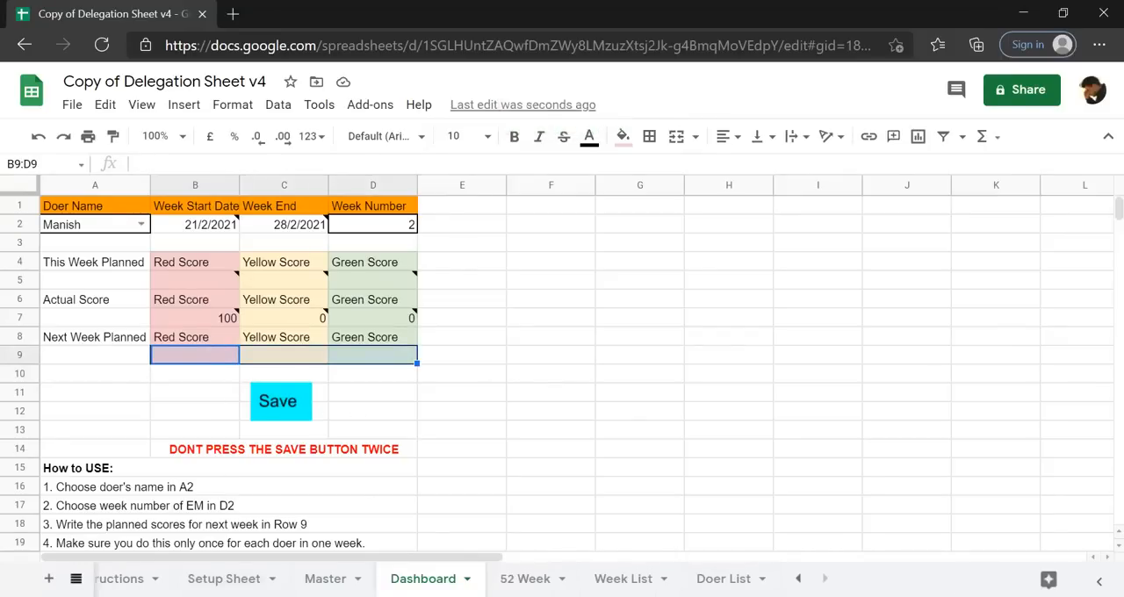
Unhide the Archive sheet, review the saved score record, and return to the Next Week Planned row on the Dashboard.
left_click(77, 579)
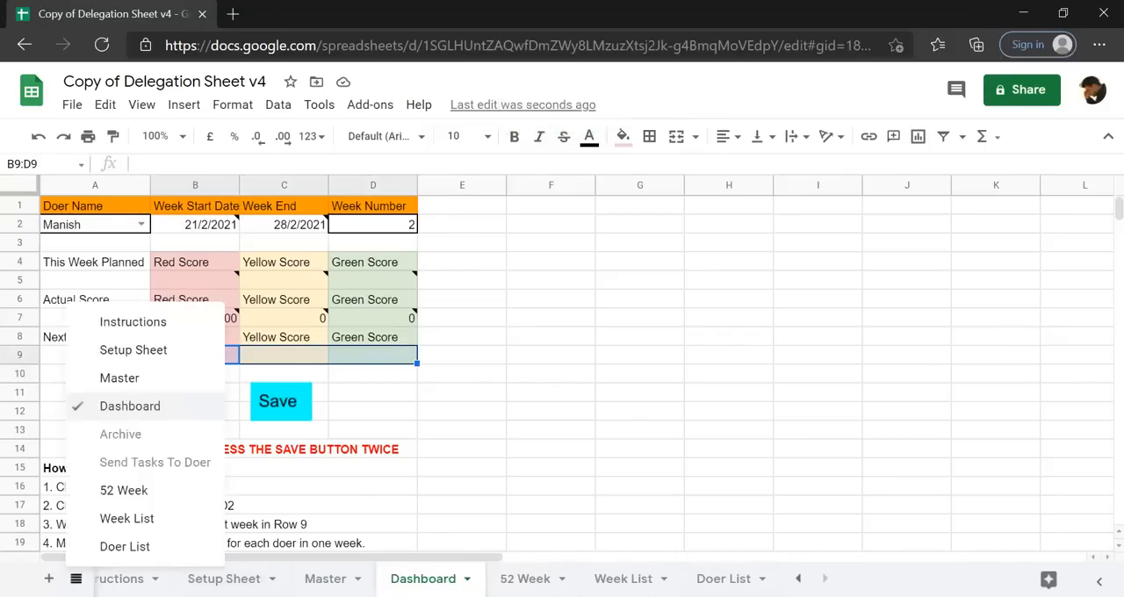
left_click(123, 439)
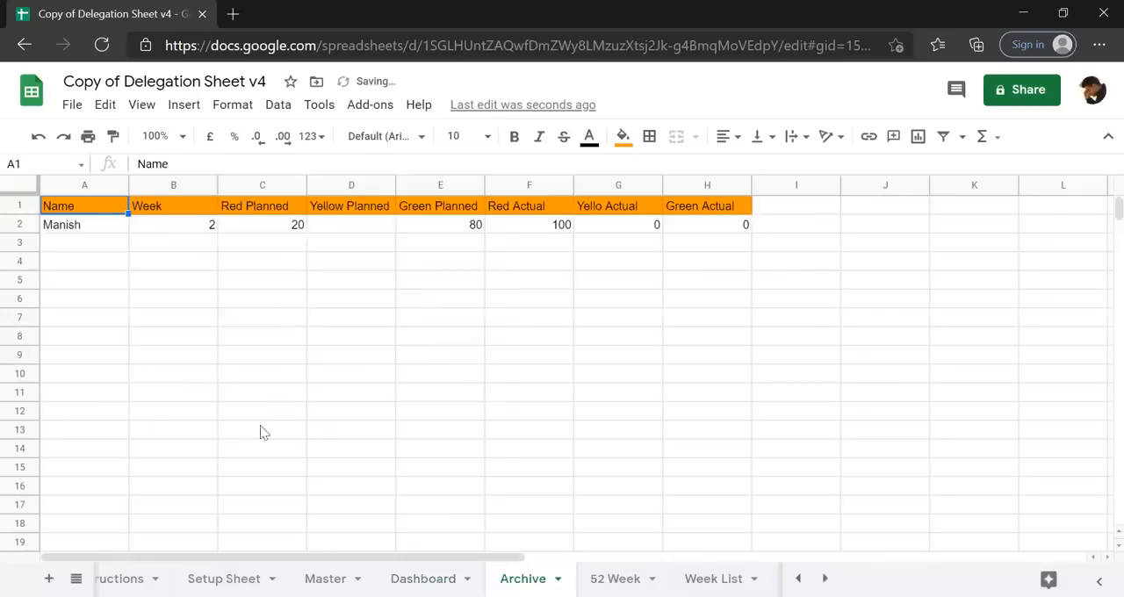
left_click(424, 579)
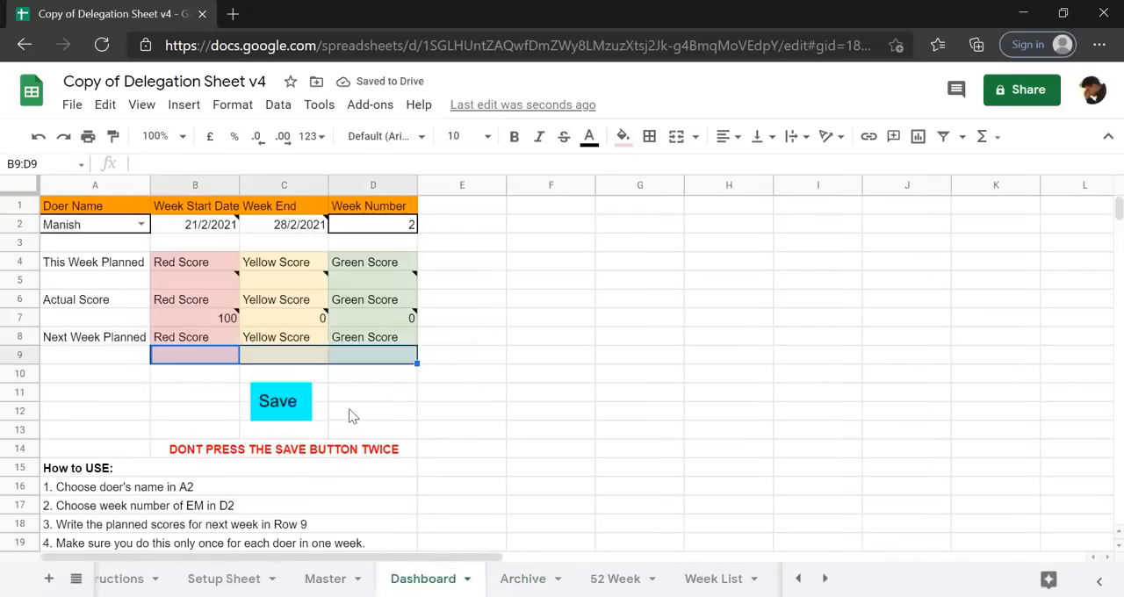
left_click(349, 412)
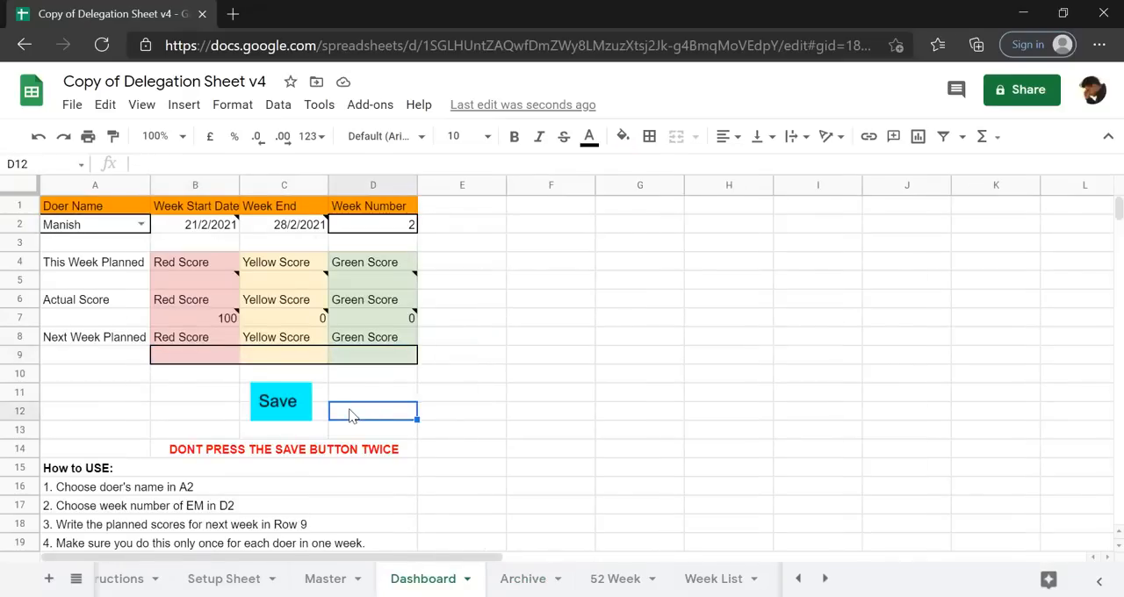
left_click(219, 359)
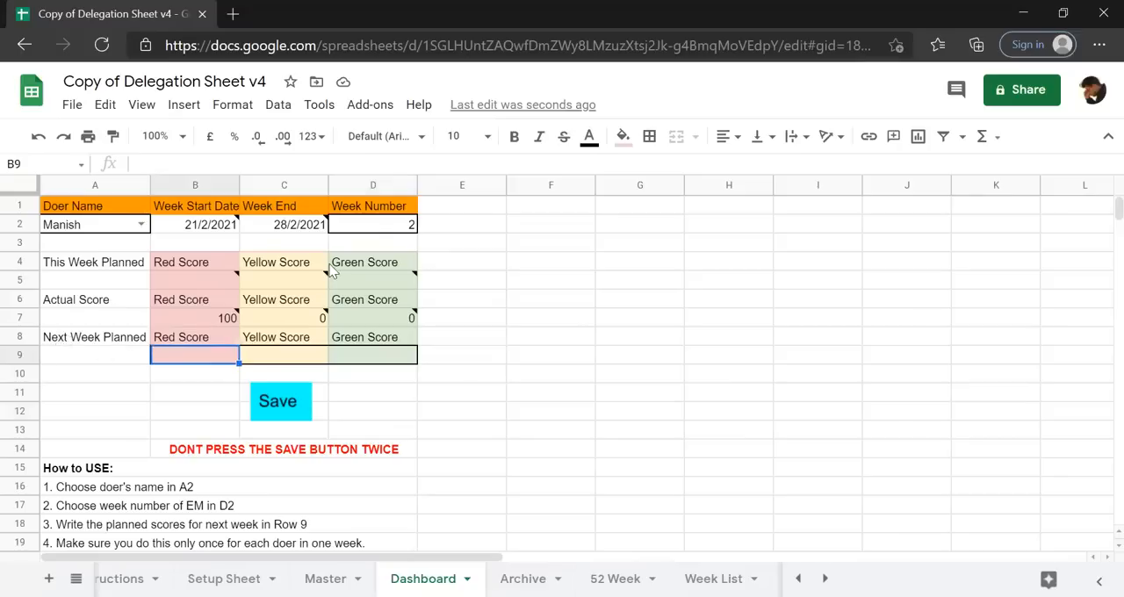
Set the week number in D2 to 3 and inspect the This Week Planned Red and Green Scores in B5 and D5.
left_click(395, 226)
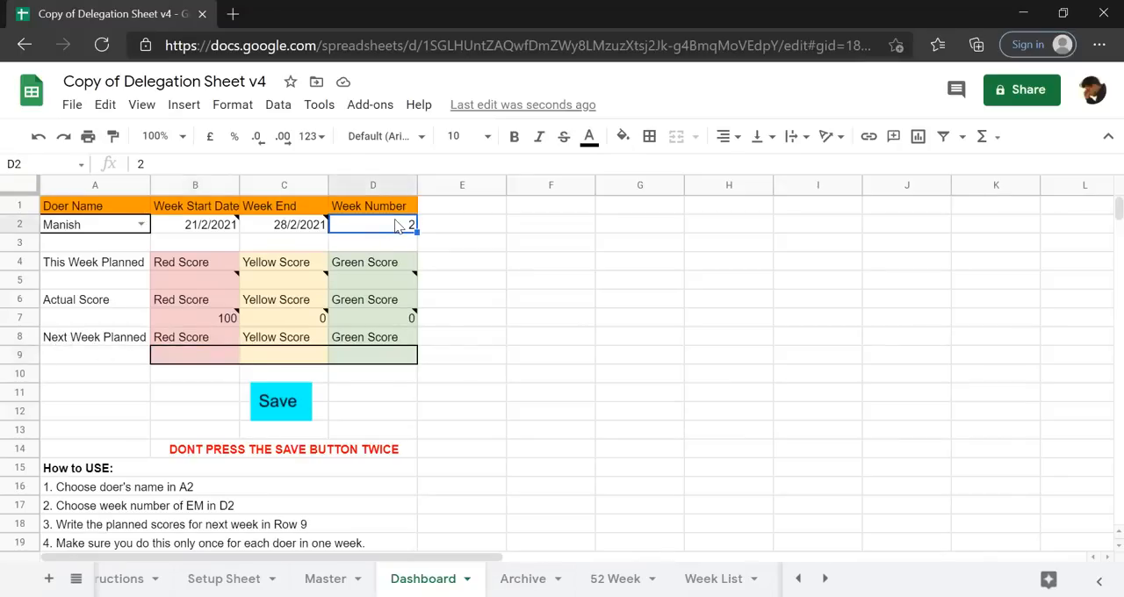
type("3")
key("Return")
left_click(203, 281)
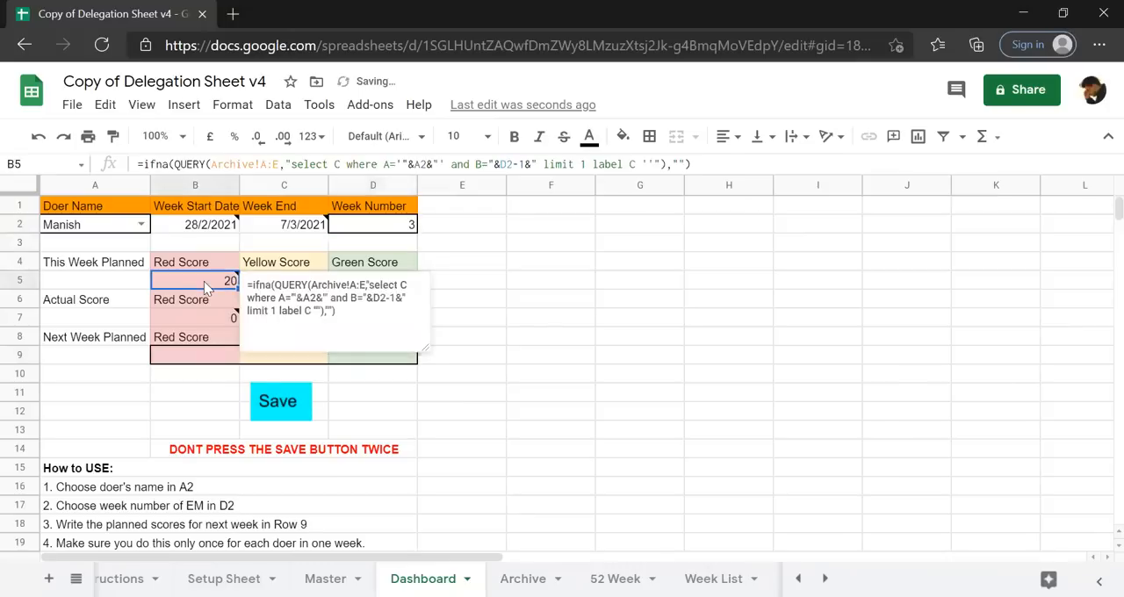
left_click(508, 286)
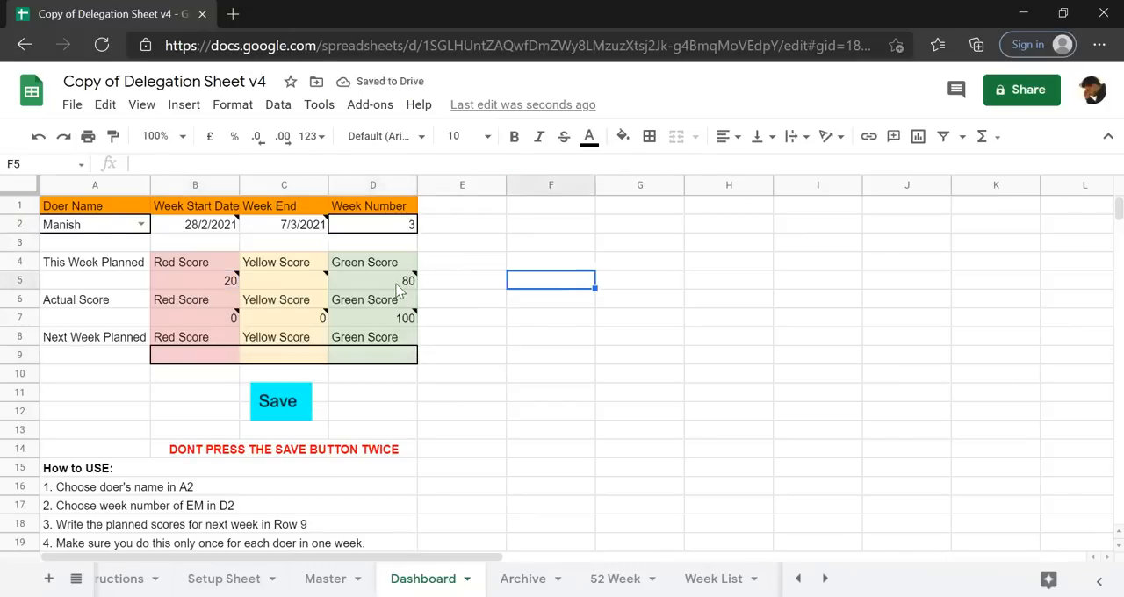
left_click(395, 283)
left_click(219, 278)
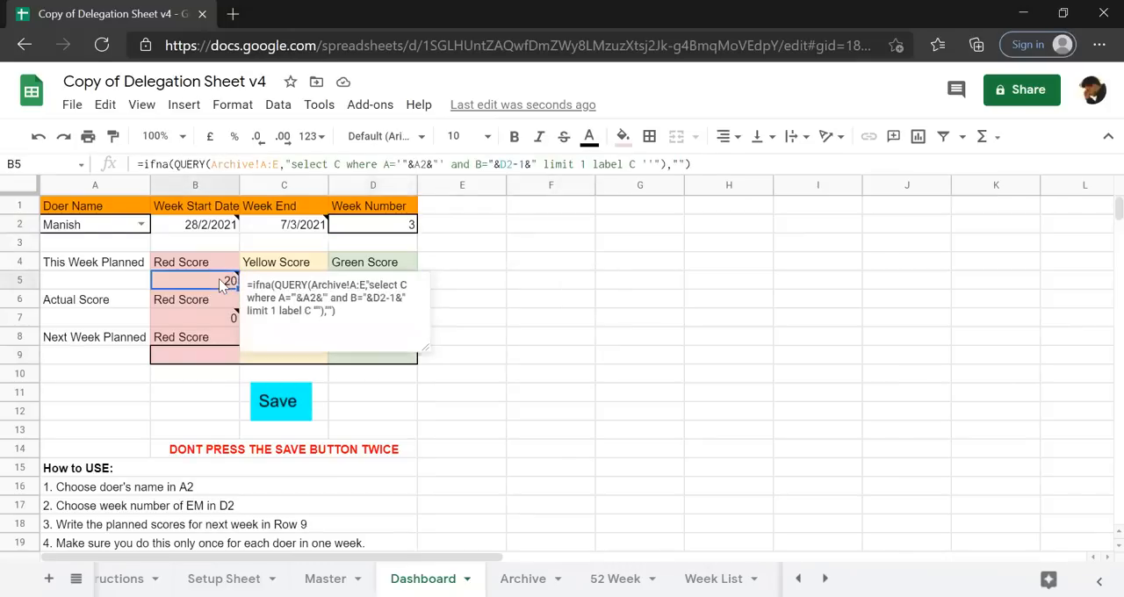
left_click(584, 286)
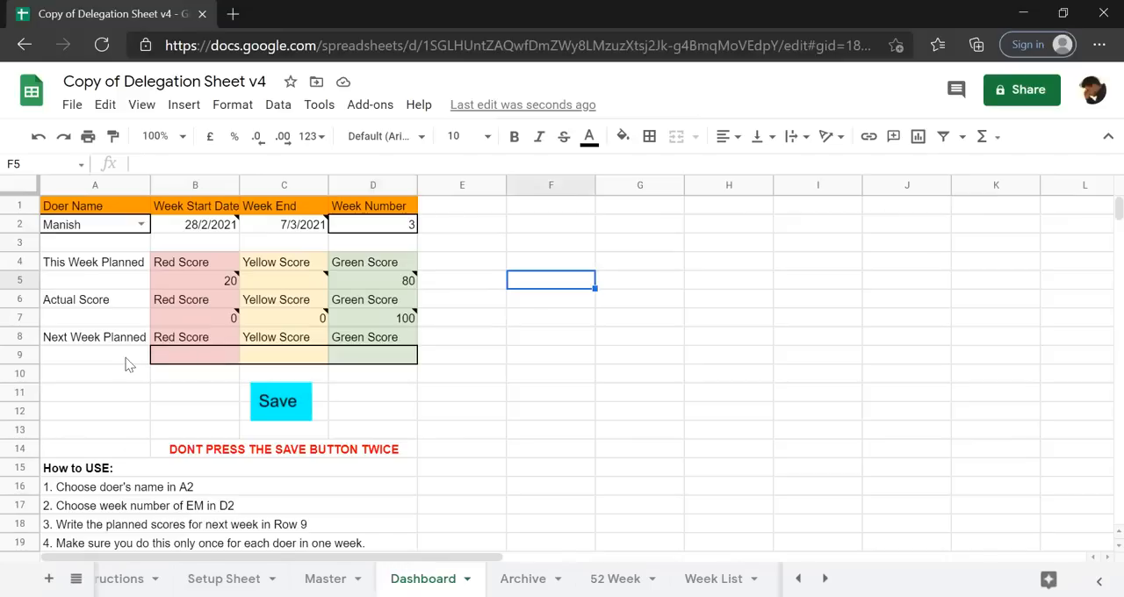
mouse_move(217, 233)
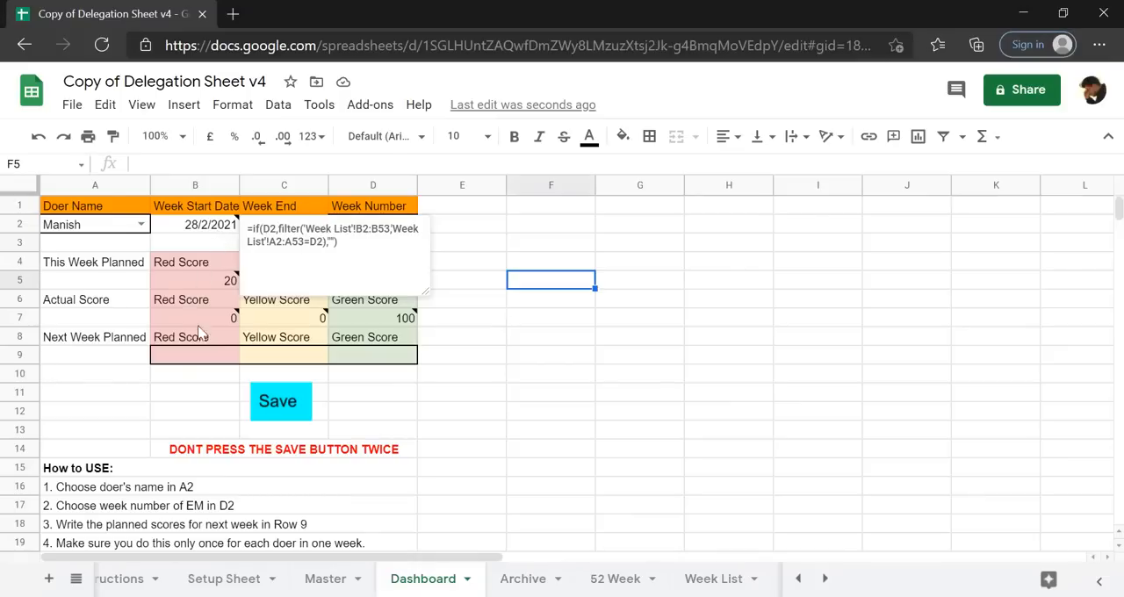
left_click(234, 342)
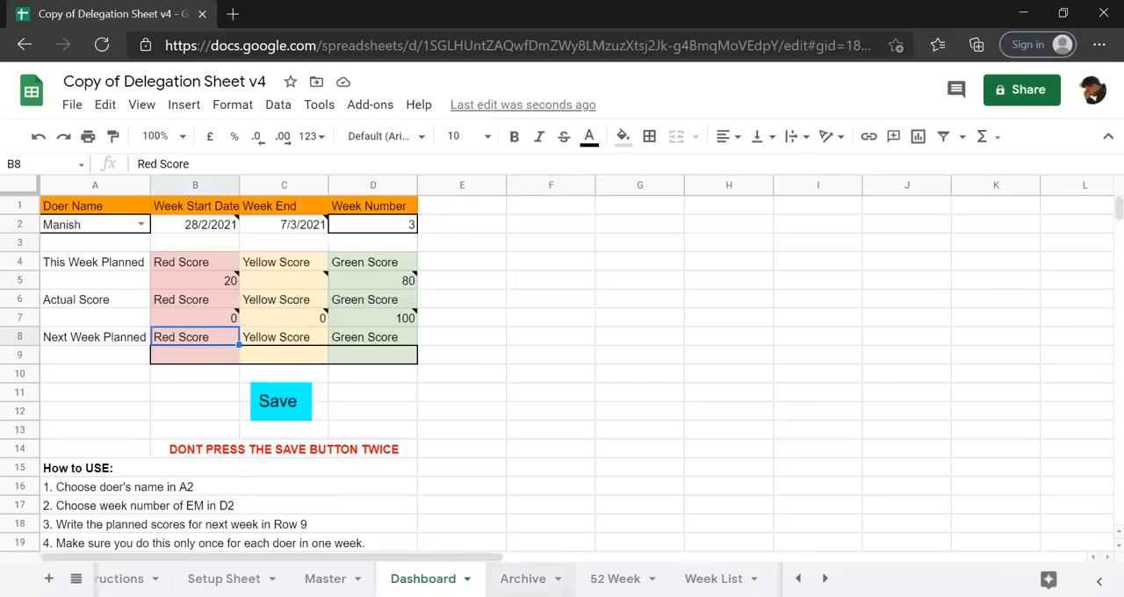
Review the 52 Week sheet's planned and actual columns against the Dashboard and Archive sheets.
left_click(615, 579)
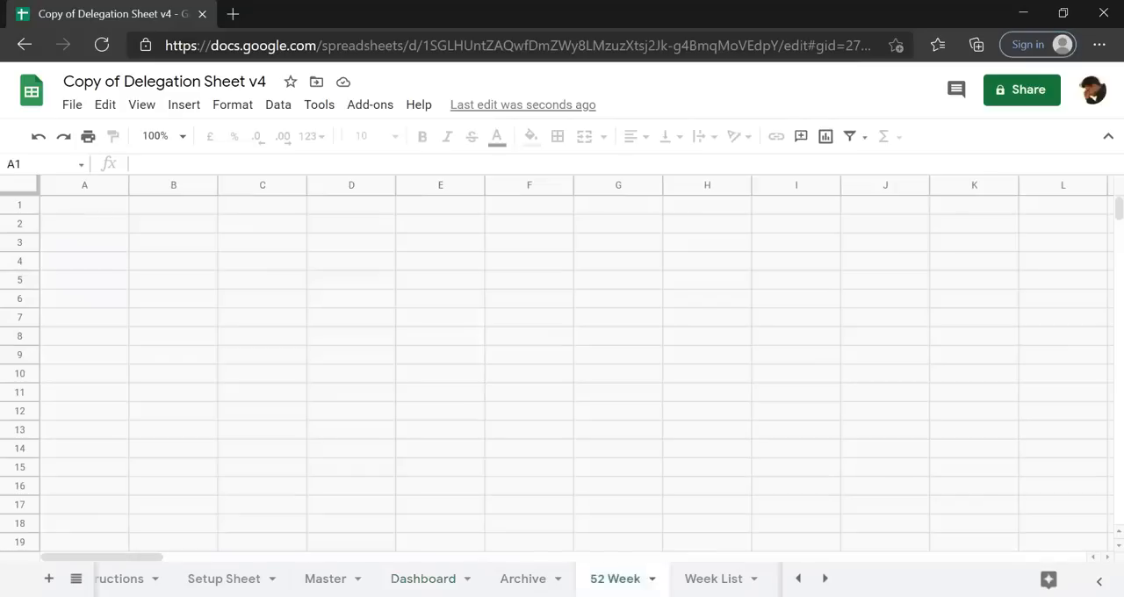
left_click(300, 424)
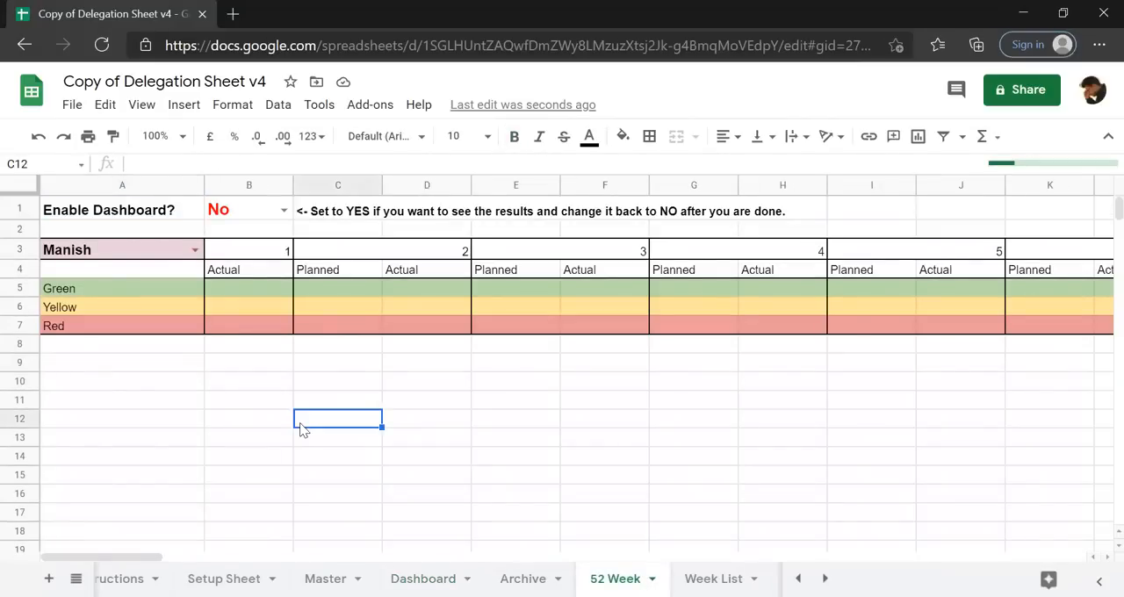
left_click(424, 579)
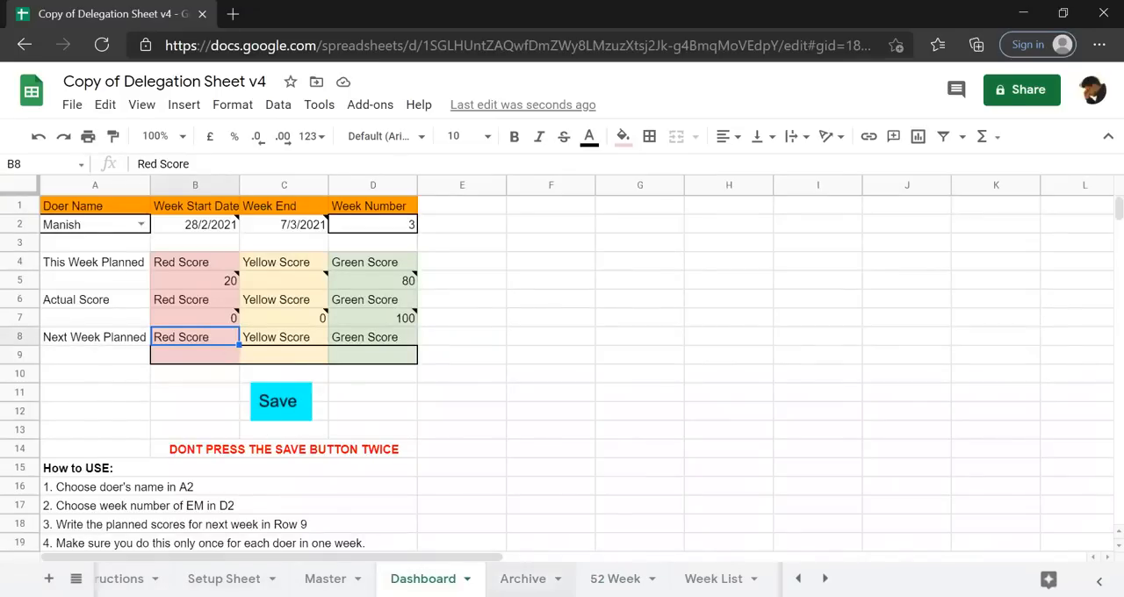
left_click(523, 578)
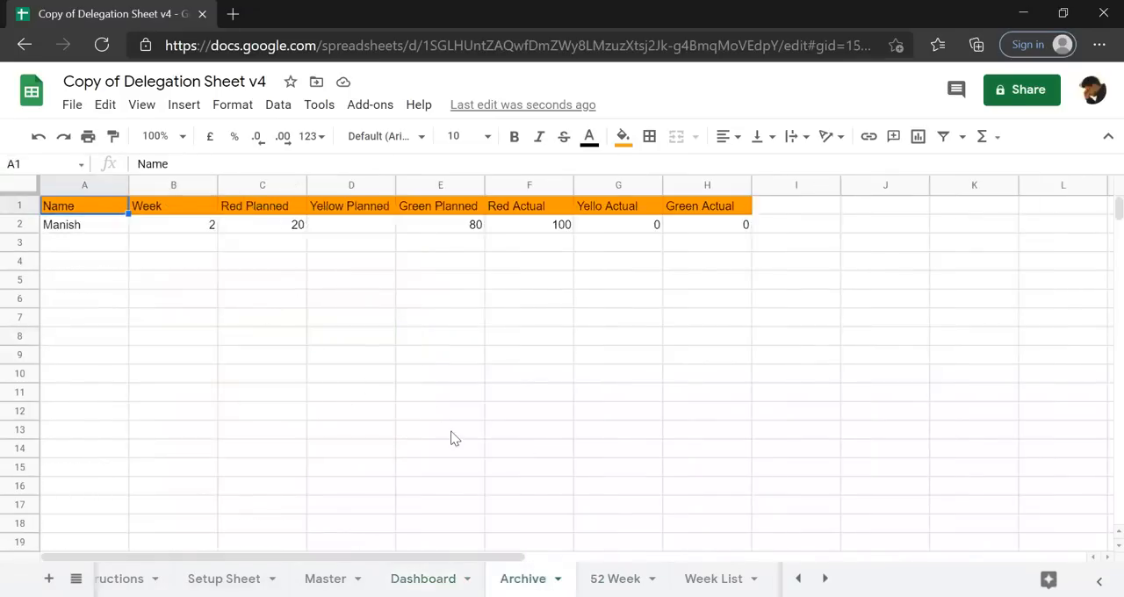
left_click(614, 579)
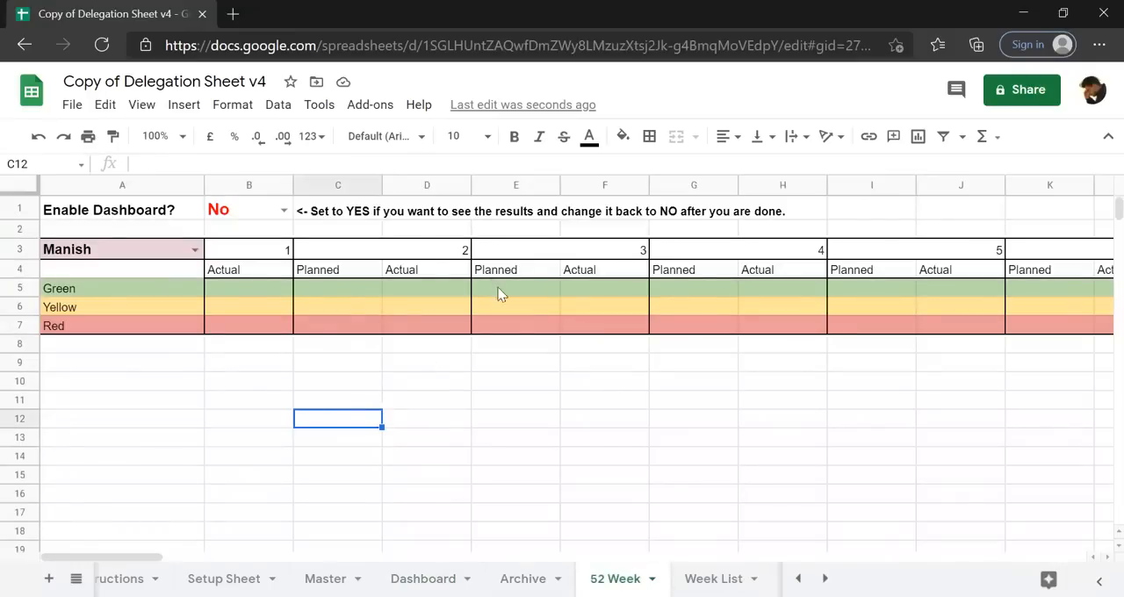
Set Enable Dashboard in B1 to Yes on the 52 Week sheet, compare its scores with the Archive record, and view the doer choices.
left_click(286, 226)
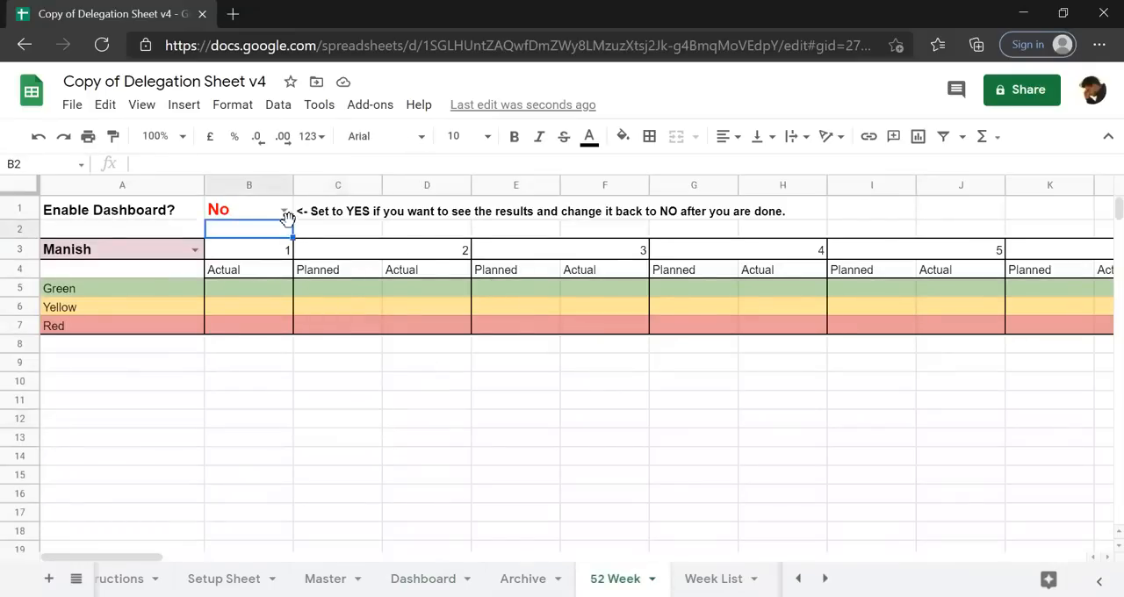
left_click(284, 212)
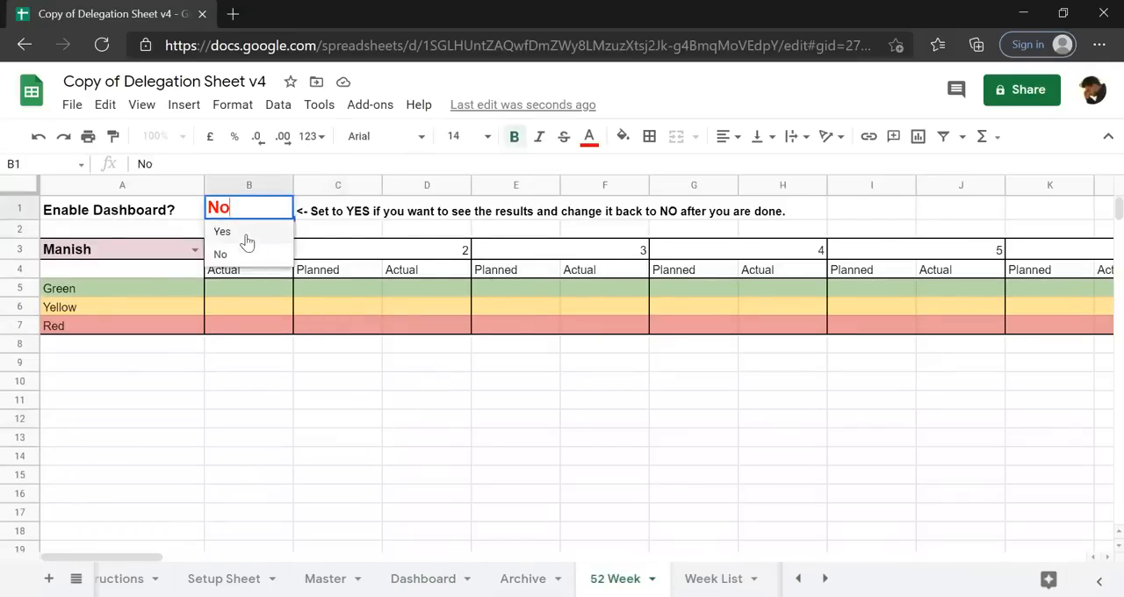
left_click(252, 232)
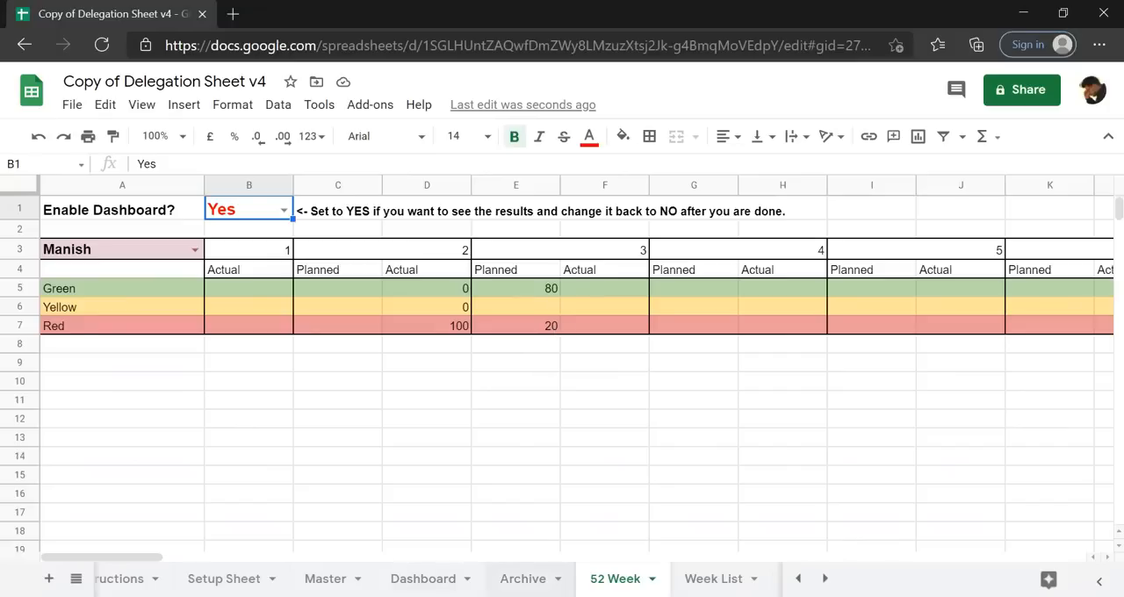
left_click(523, 580)
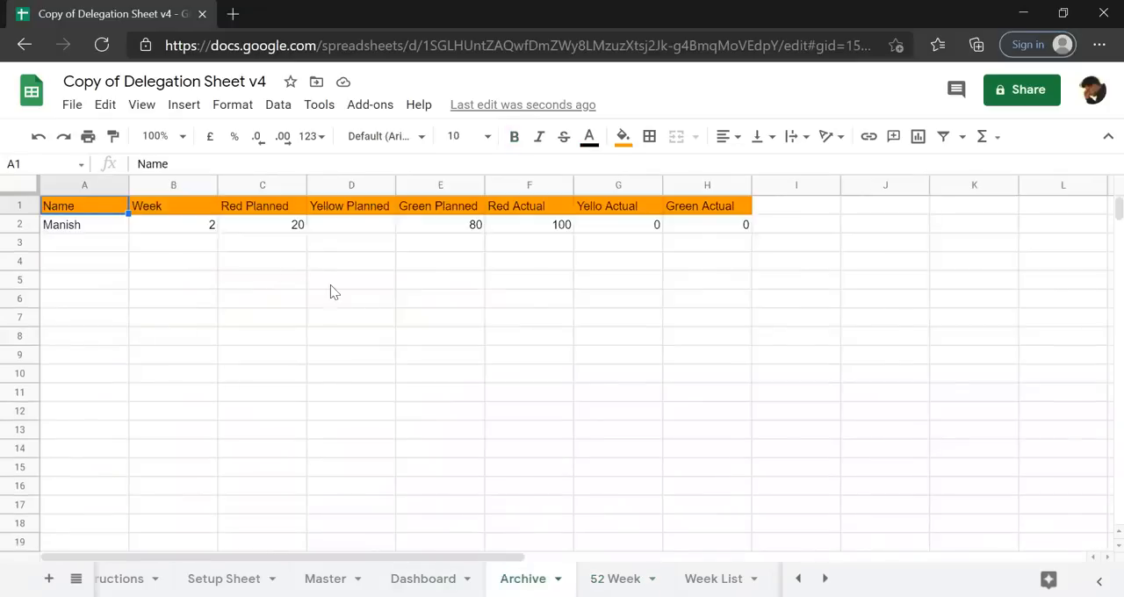
left_click(615, 579)
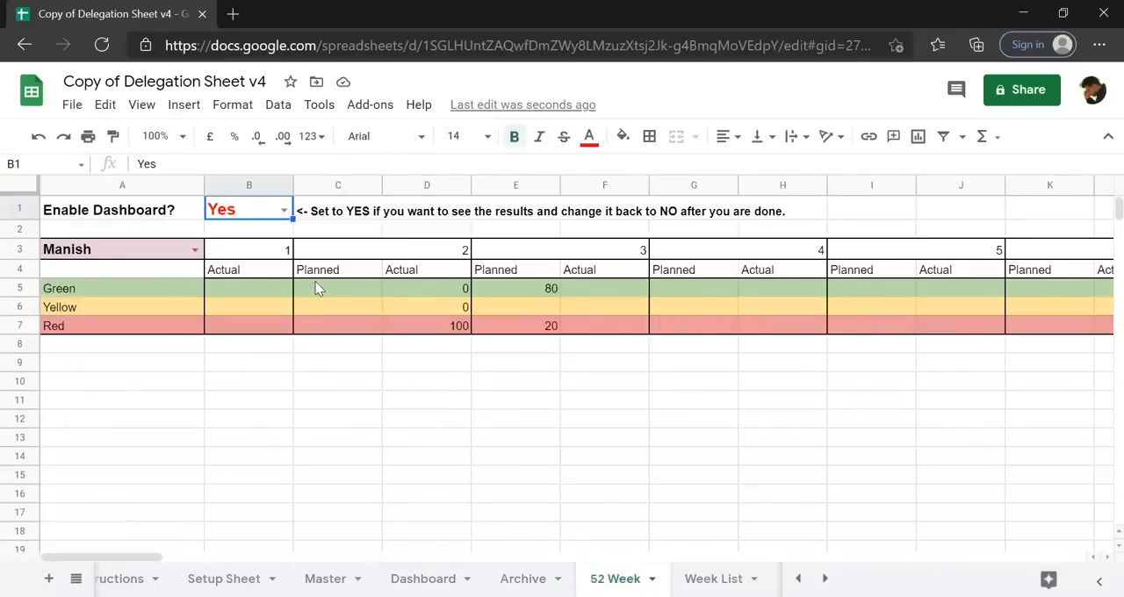
left_click(195, 249)
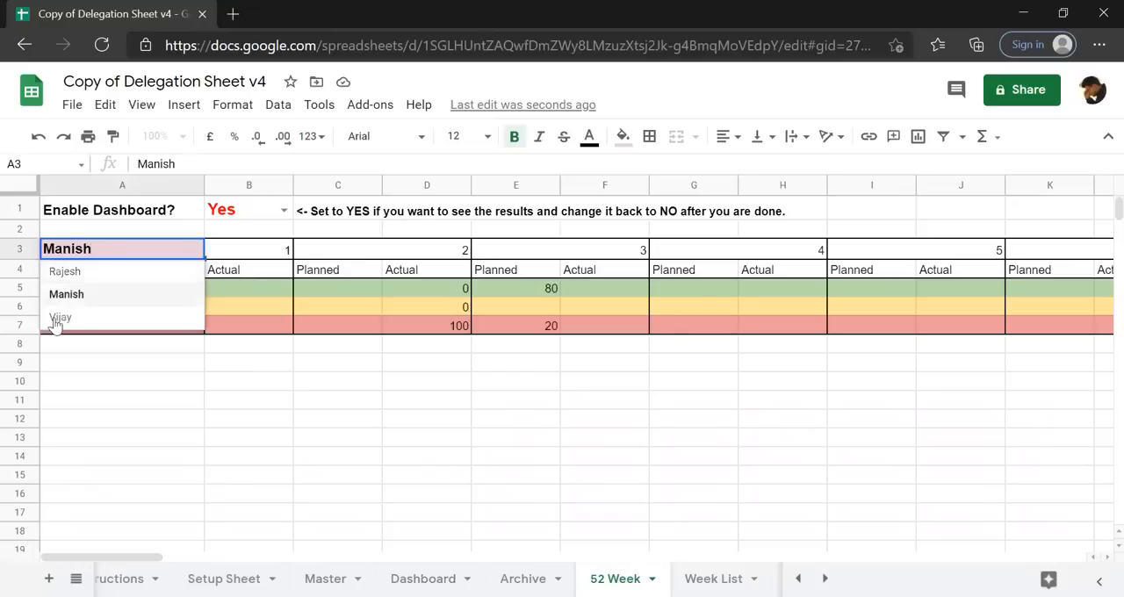
Set Enable Dashboard in B1 of the 52 Week sheet back to No.
left_click(250, 215)
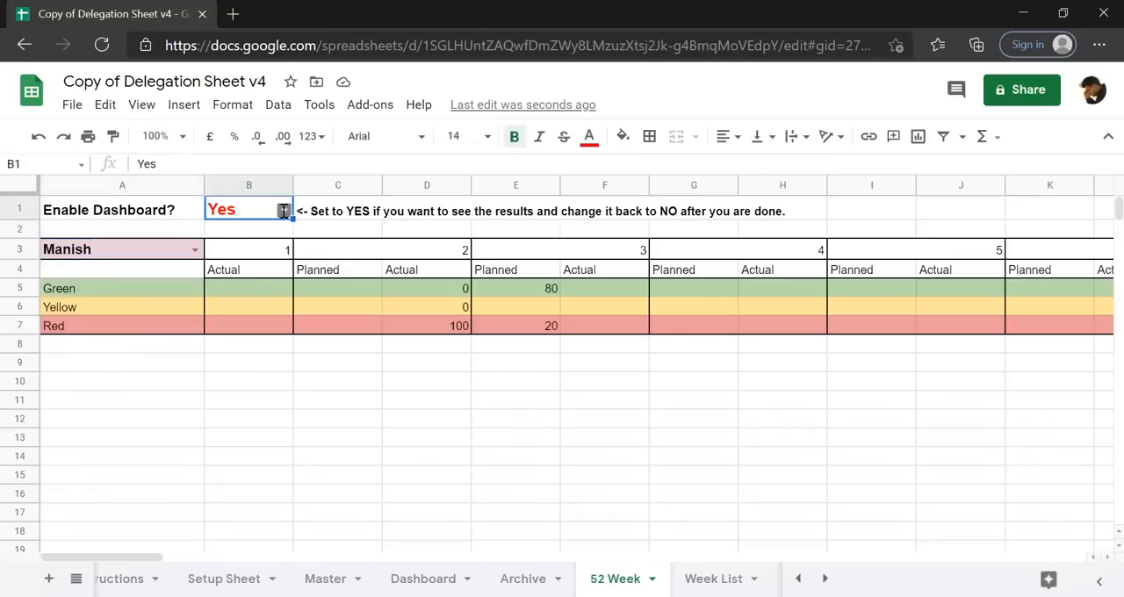
left_click(283, 210)
left_click(243, 254)
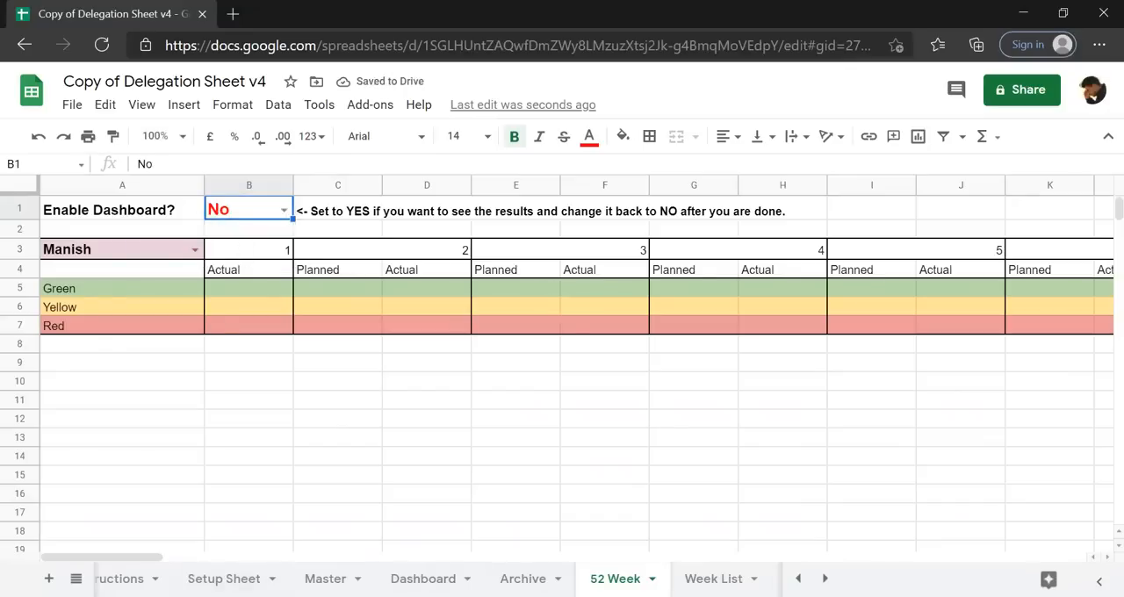
Review the mail time section of the Setup Sheet and the task rows on the Master sheet.
left_click(226, 579)
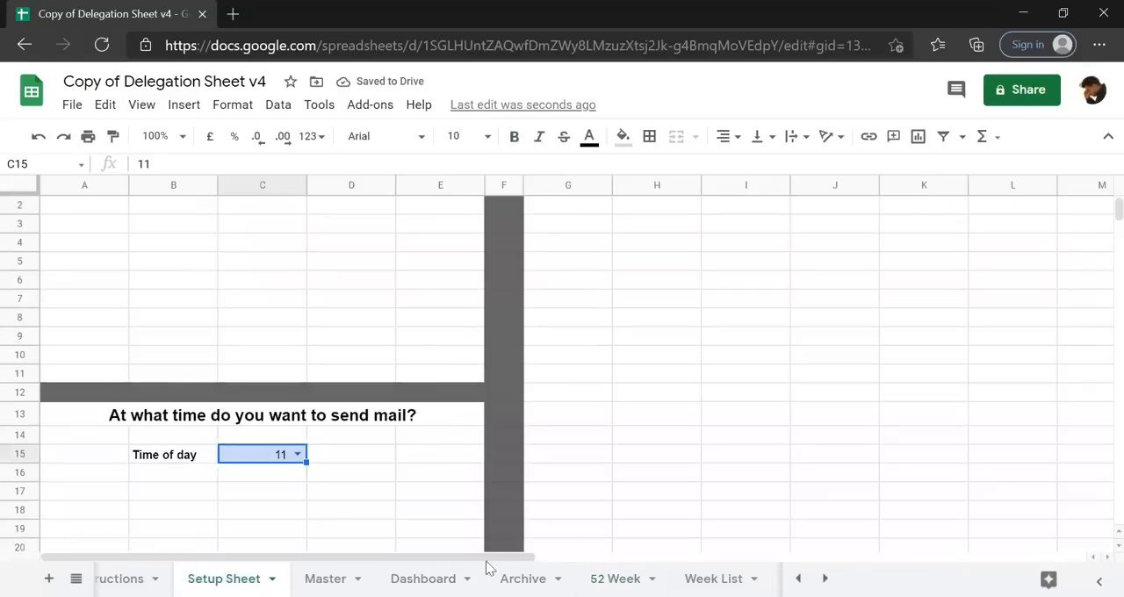
scroll(424, 321, "up", 1)
scroll(424, 321, "down", 3)
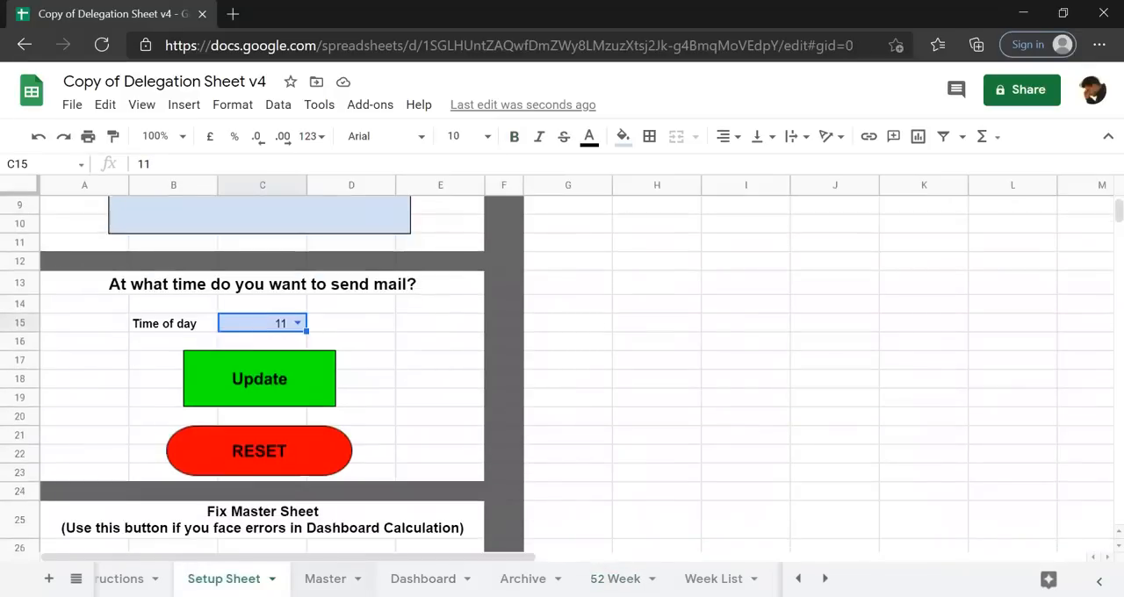
left_click(329, 579)
left_click(503, 186)
left_click(482, 292)
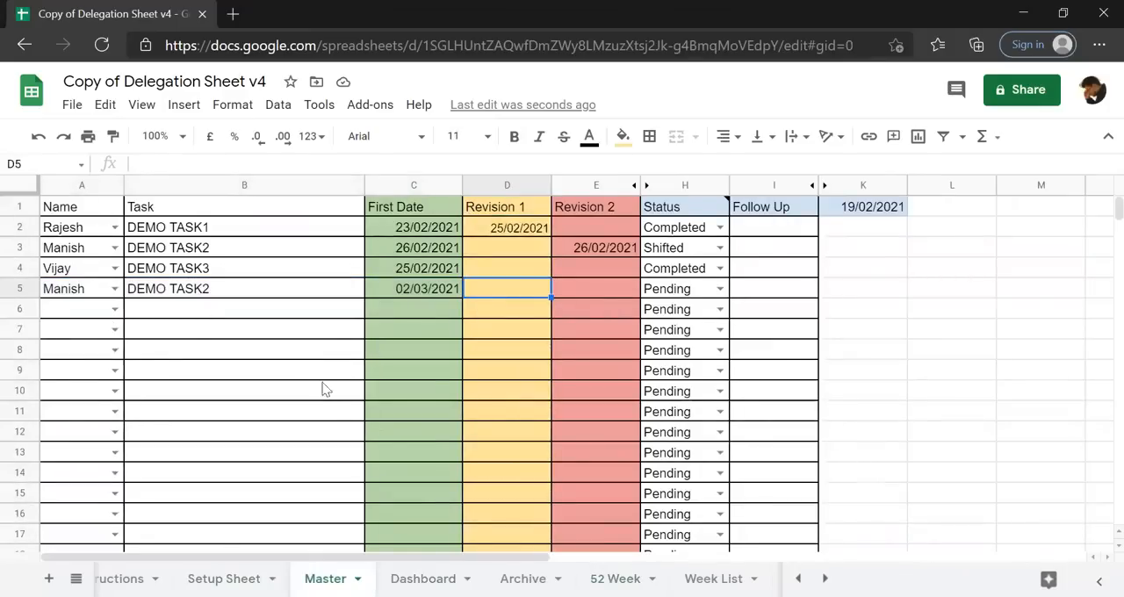
left_click(284, 411)
key("ctrl+Up")
key("ctrl+Up")
key("Down")
key("Down")
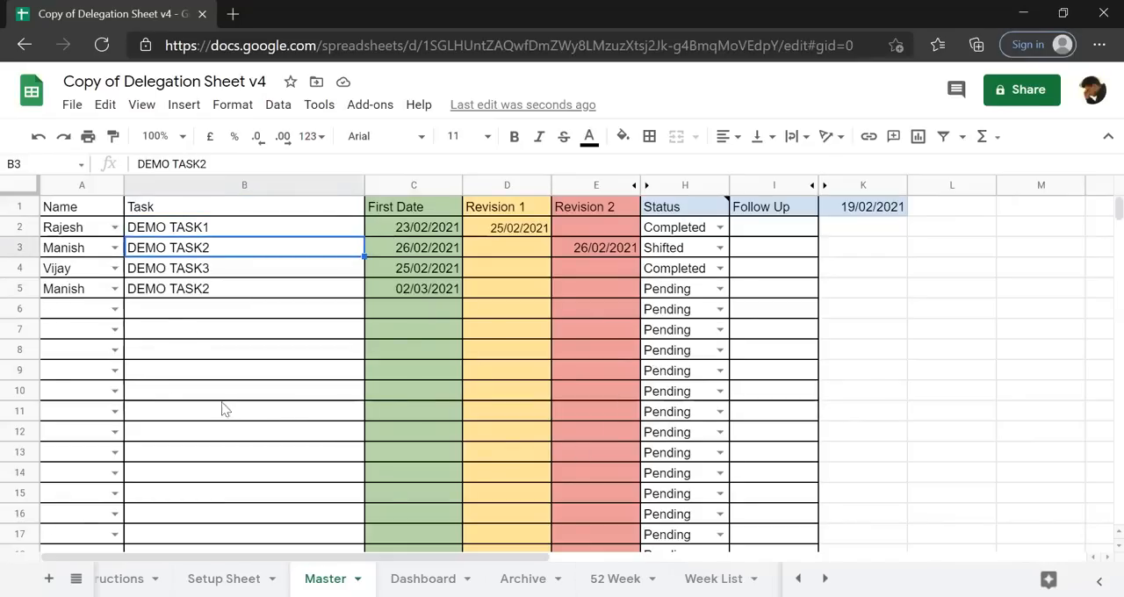
mouse_move(650, 190)
Add a task in row 6 of the Master sheet for the same doer as row 5, with the task name DEMO TASK5.
left_click(411, 309)
left_click(75, 310)
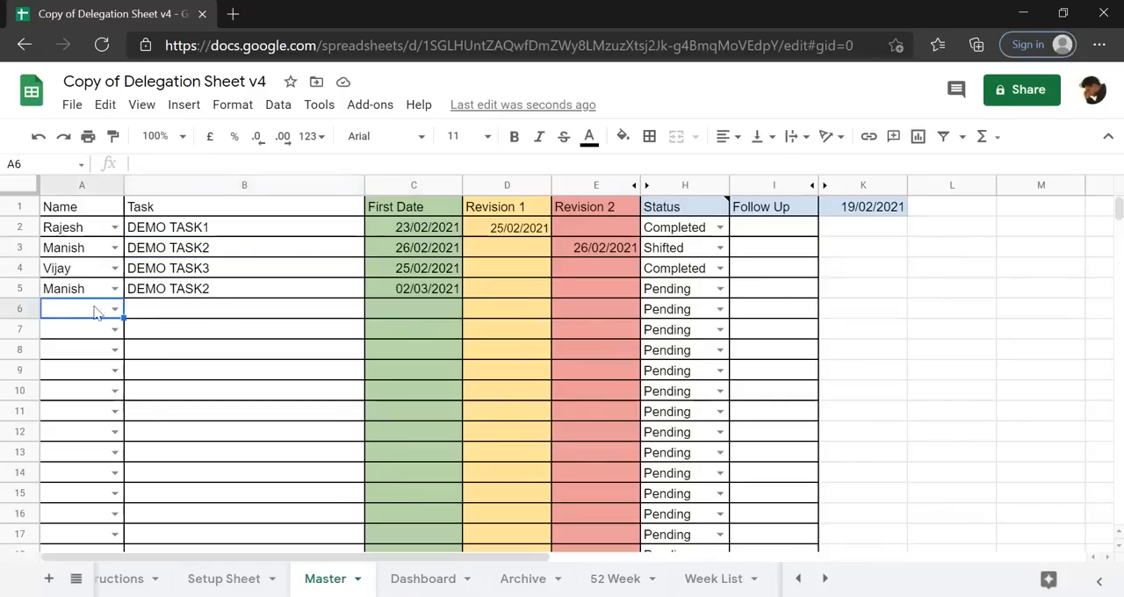
left_click(115, 309)
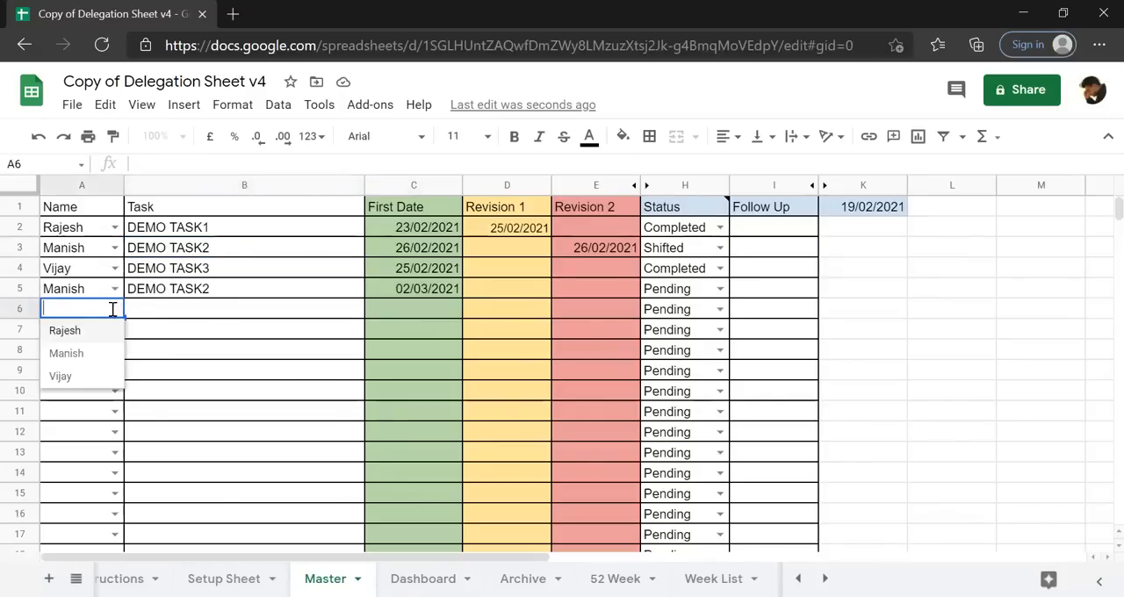
left_click(93, 352)
left_click(197, 316)
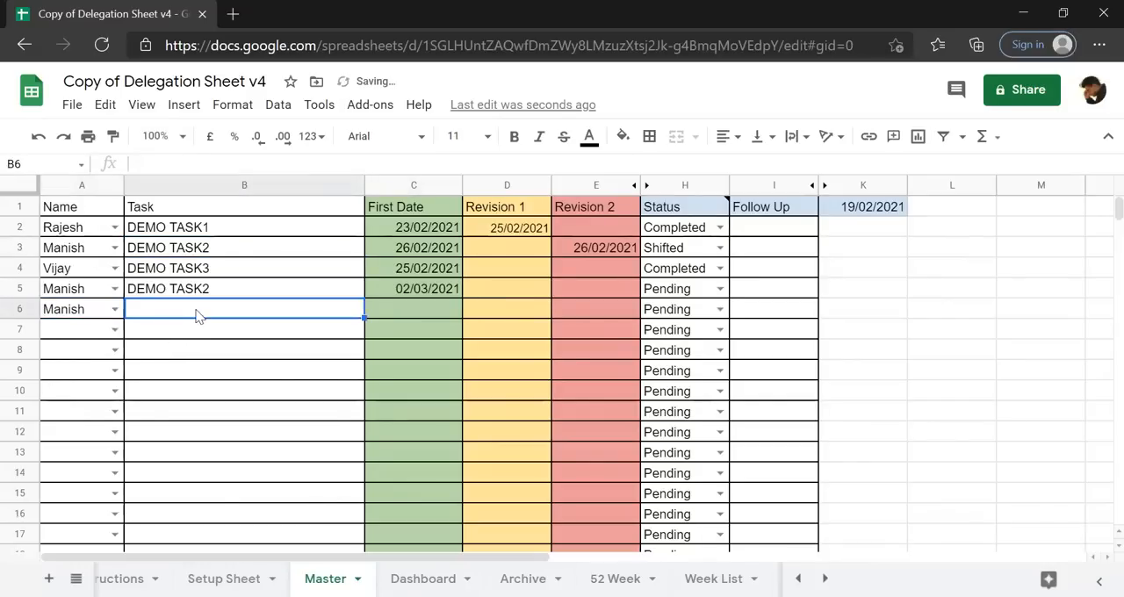
type("DEMO TASK2")
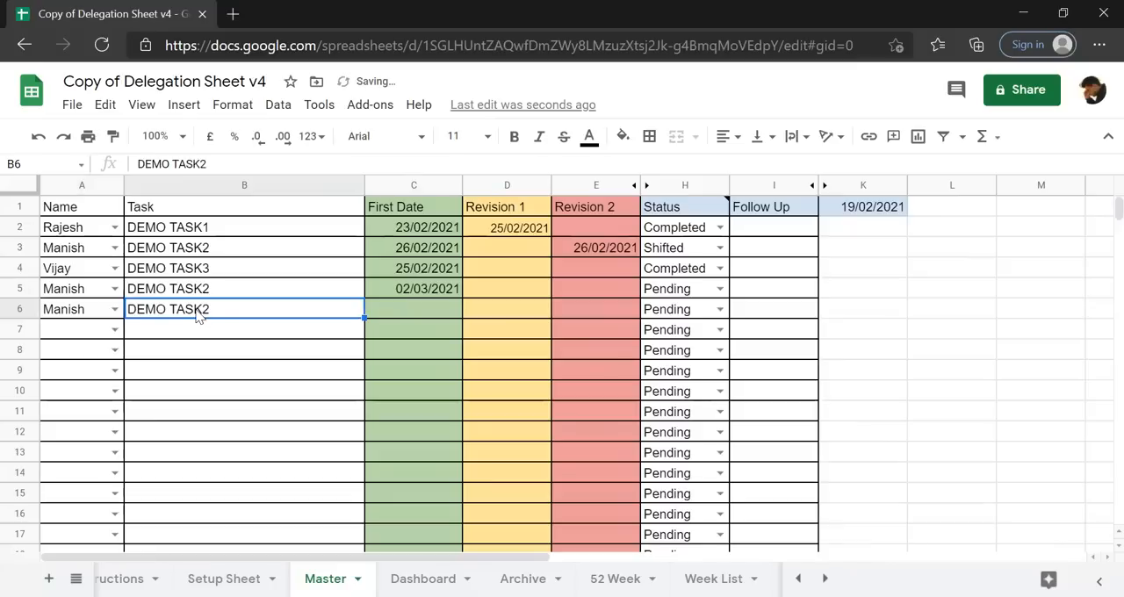
left_click(249, 164)
type("5")
key("Return")
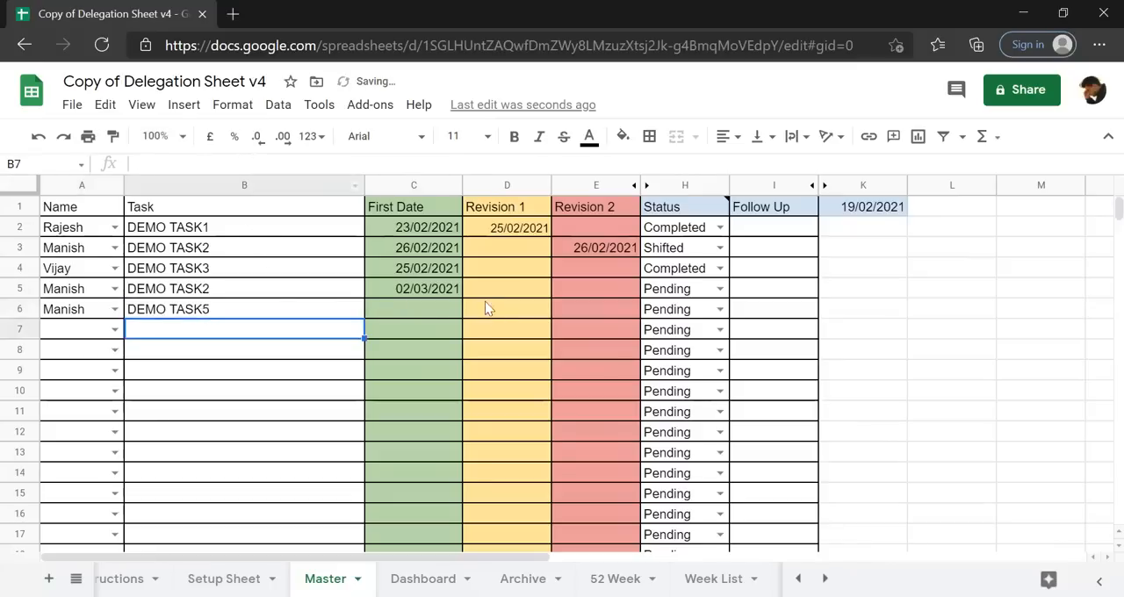
Give DEMO TASK5 the First Date 19/02/2021 and enter Today in its Follow Up cell.
left_click(431, 309)
type("19/02/2021")
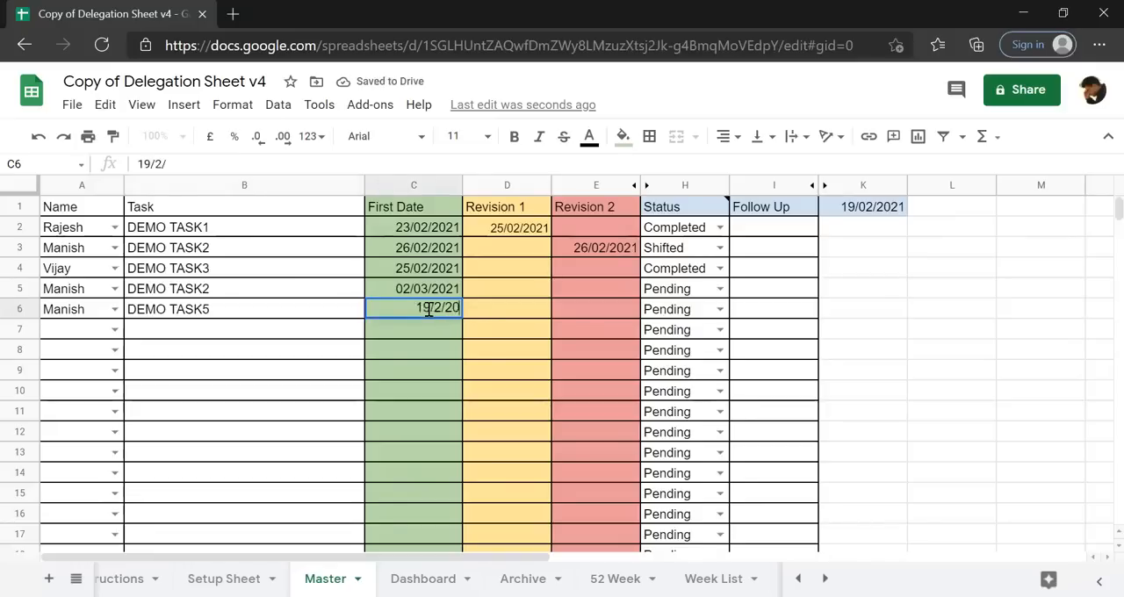
left_click(761, 319)
type("Today")
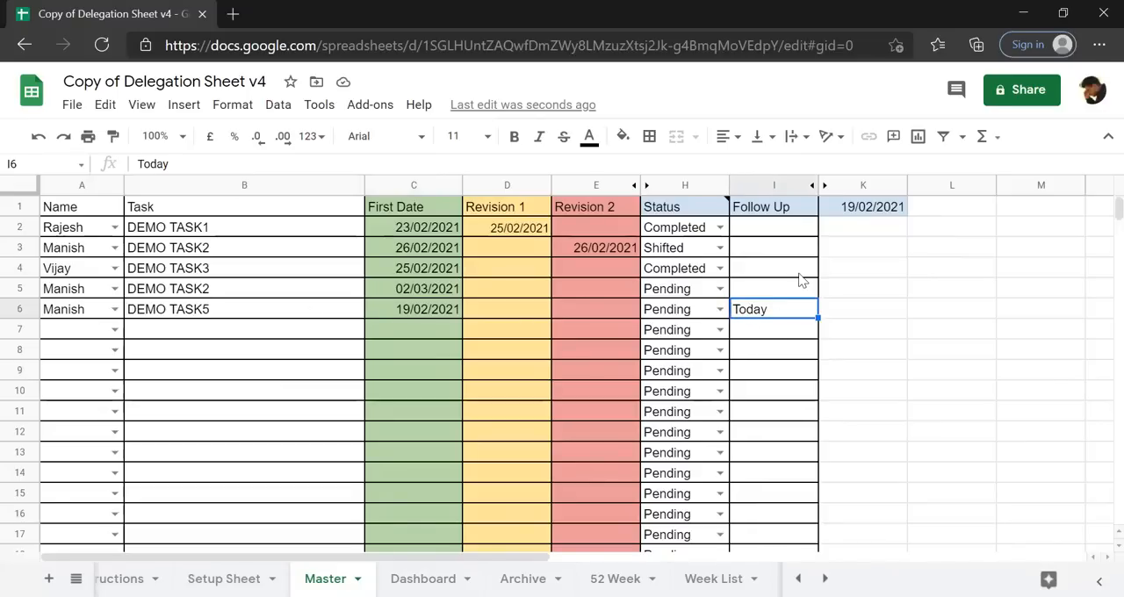
Add a filter to the whole Master sheet and show only rows whose Follow Up value is Today.
left_click(12, 195)
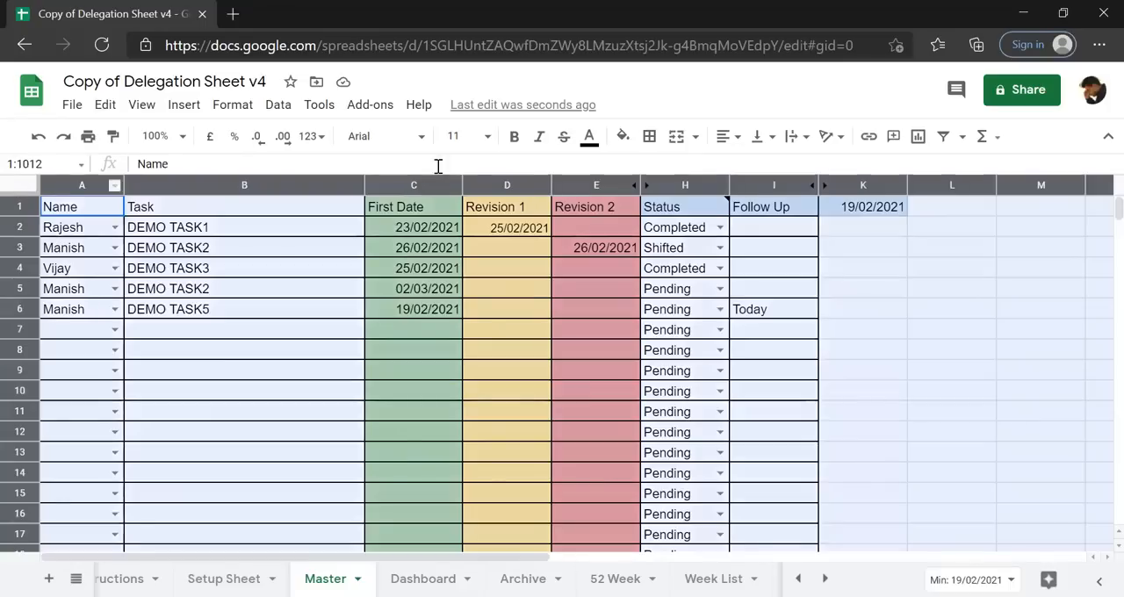
left_click(941, 136)
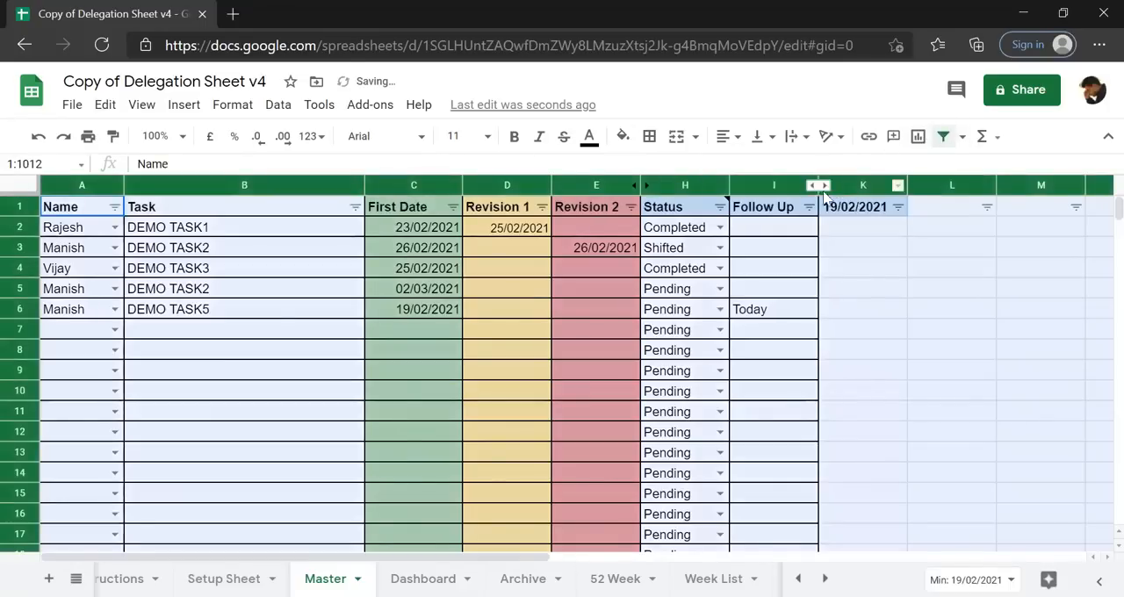
left_click(809, 207)
left_click(634, 500)
scroll(812, 466, "down", 1)
scroll(813, 465, "down", 2)
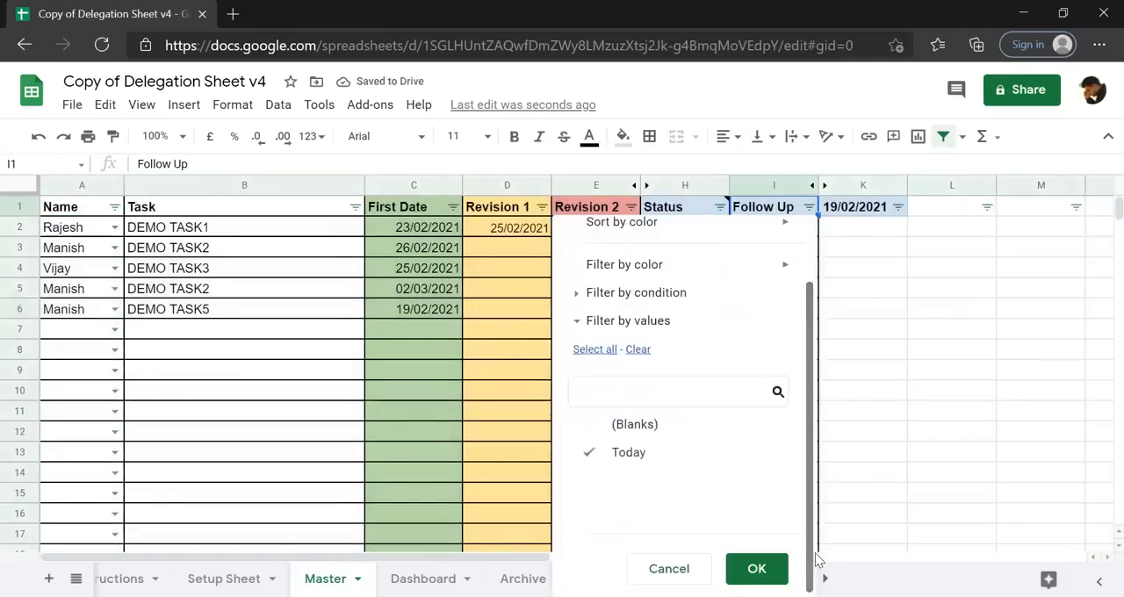
left_click(753, 568)
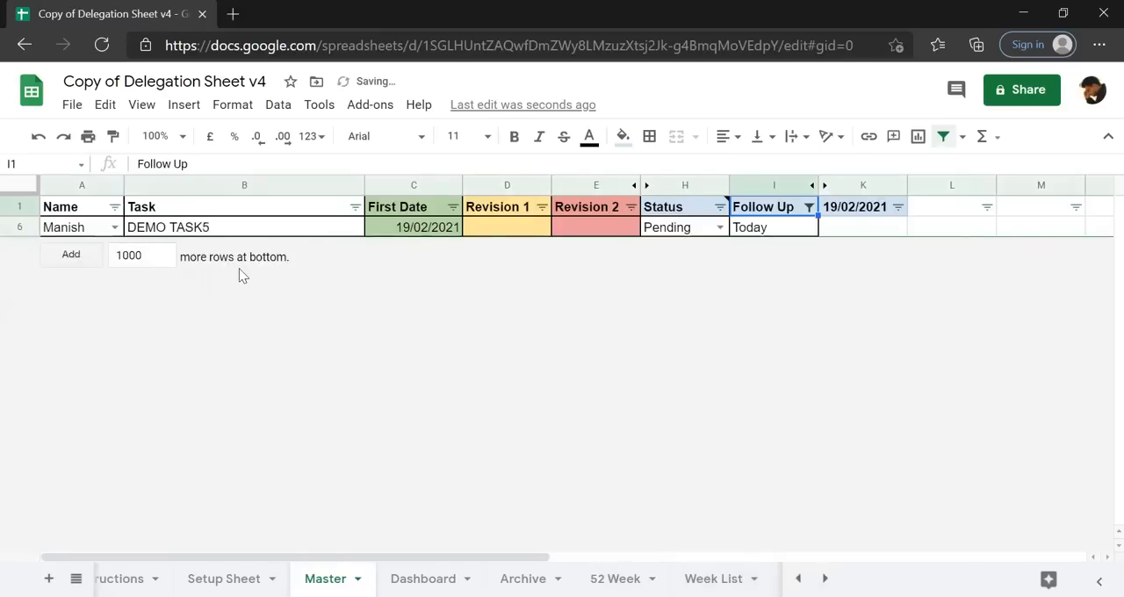
Recheck the Follow Up filter's values and remove the filter from the Master sheet.
left_click(808, 208)
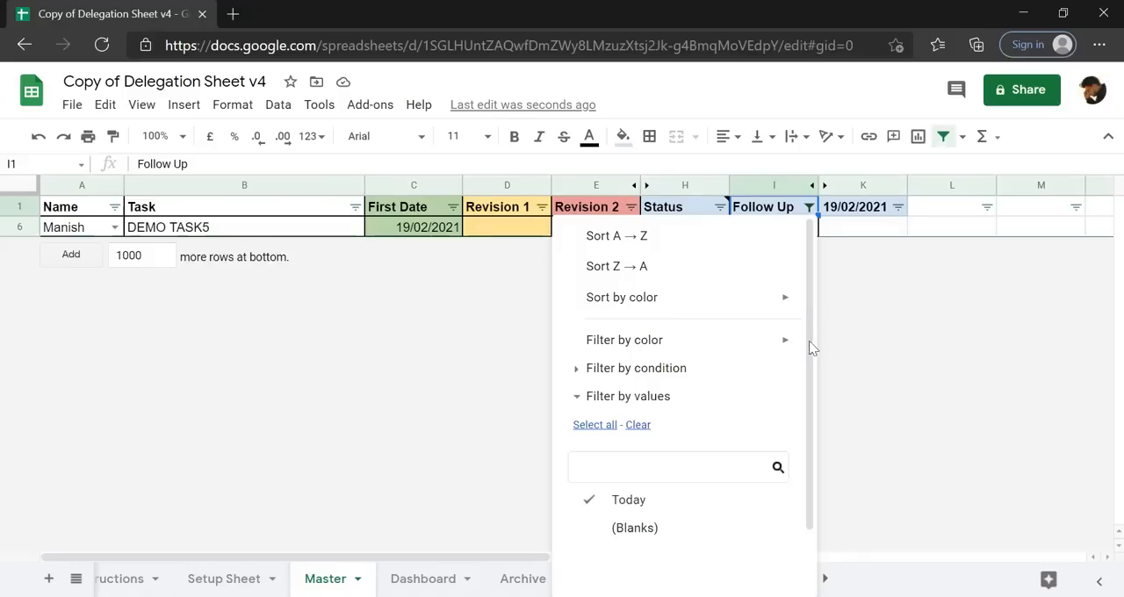
left_click_drag(811, 395, 811, 446)
left_click(757, 568)
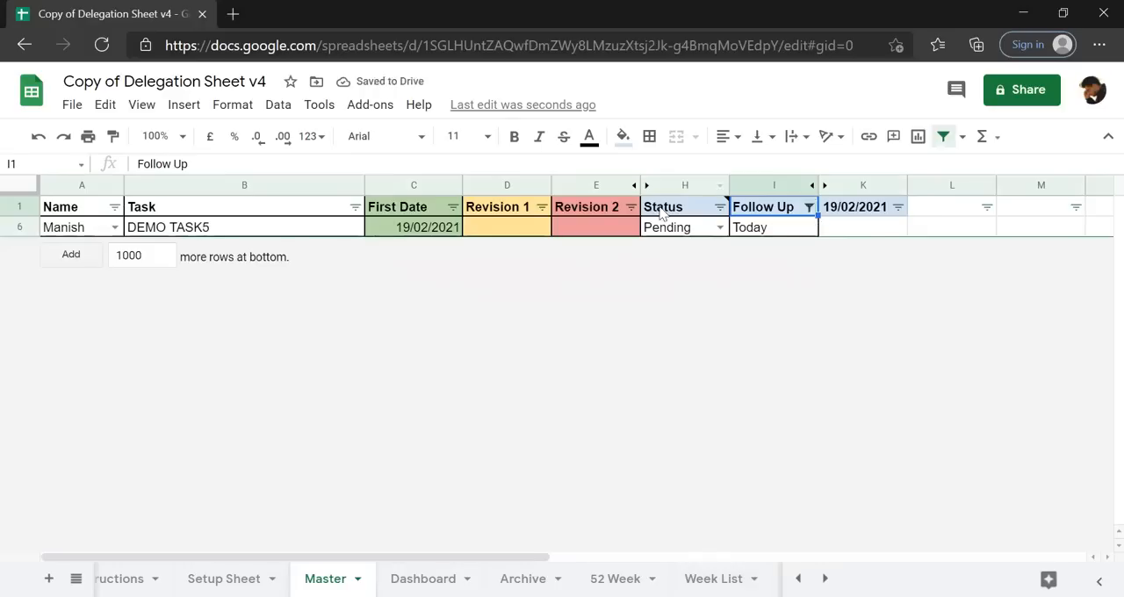
left_click(944, 136)
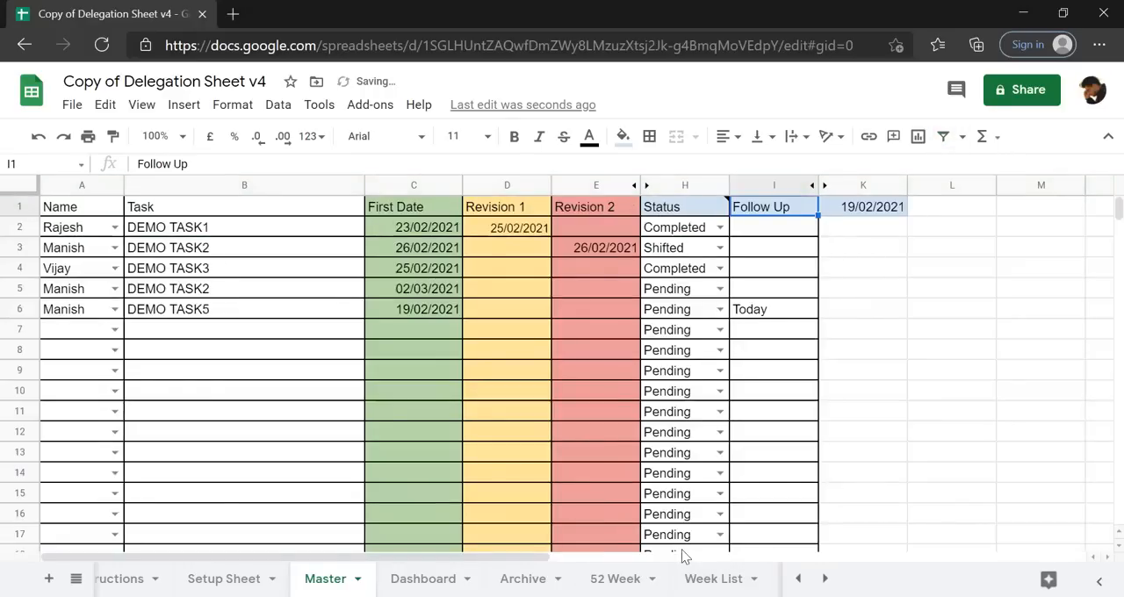